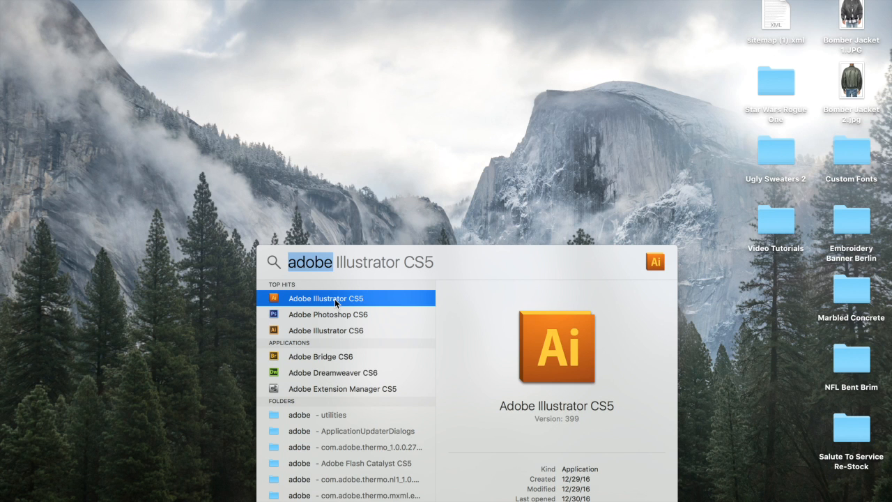
# Step: Launch Illustrator CS5, dismiss the crash report, and choose the ua.embroideryi2.com embroidery server
pyautogui.doubleClick(334, 299)
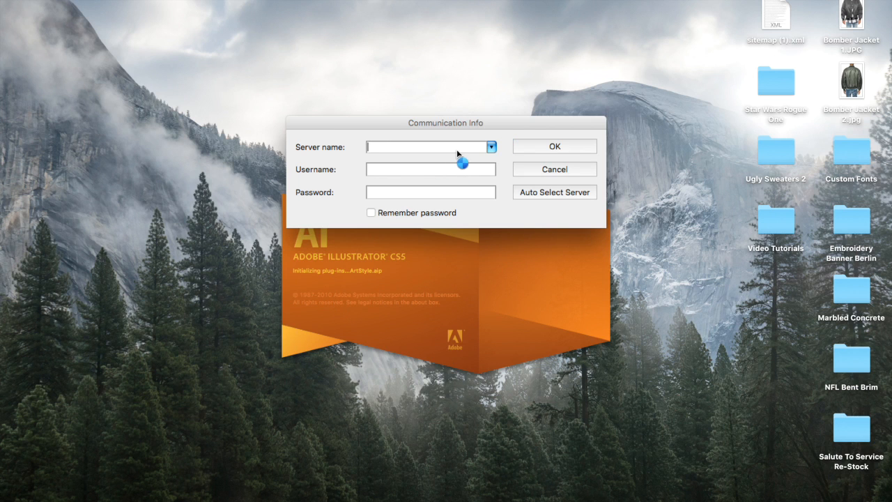
pyautogui.click(491, 147)
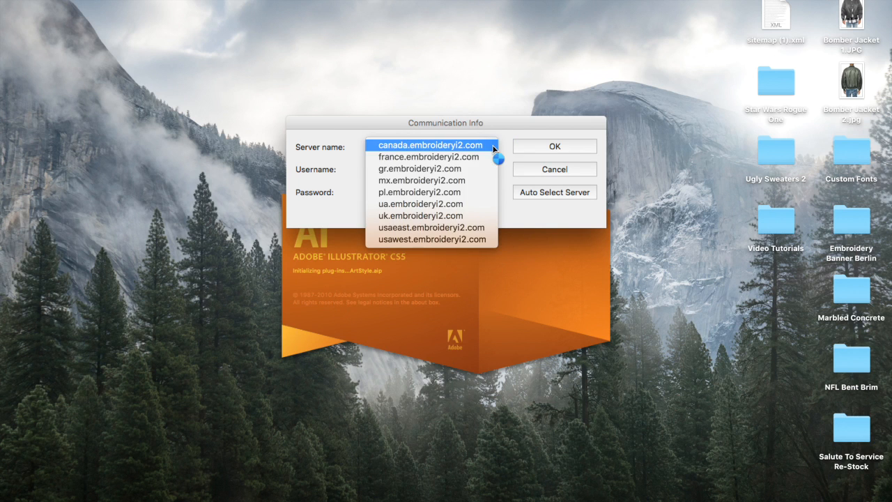
pyautogui.click(461, 203)
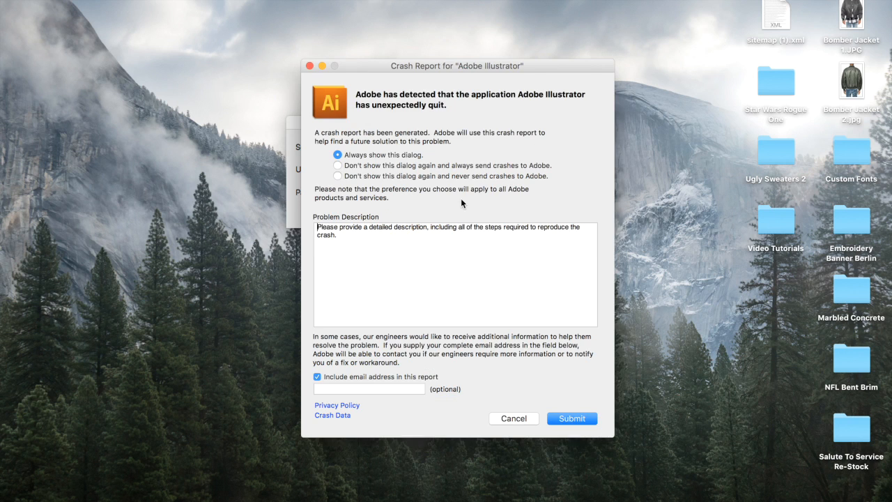
pyautogui.click(310, 66)
pyautogui.click(493, 146)
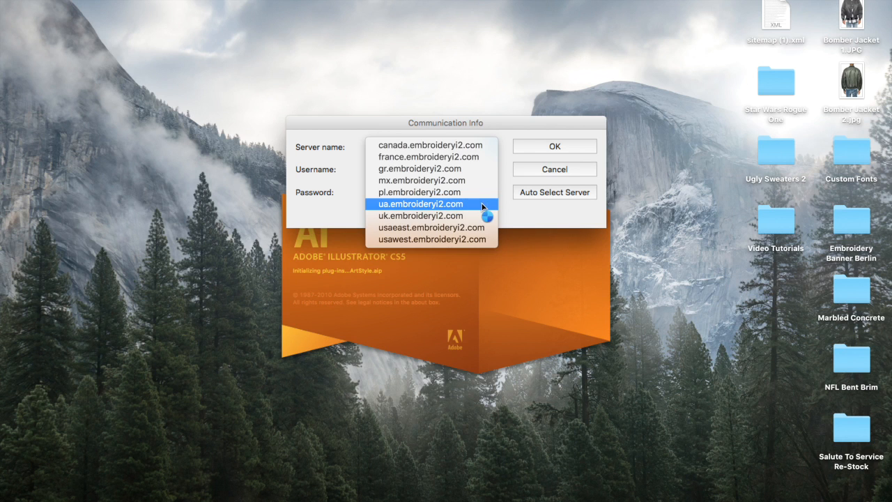
pyautogui.click(482, 204)
# Step: Enter the account username and password, then let the plug-in auto-select a server
pyautogui.click(475, 170)
pyautogui.write('capswag')
pyautogui.press('Tab')
pyautogui.write('********')
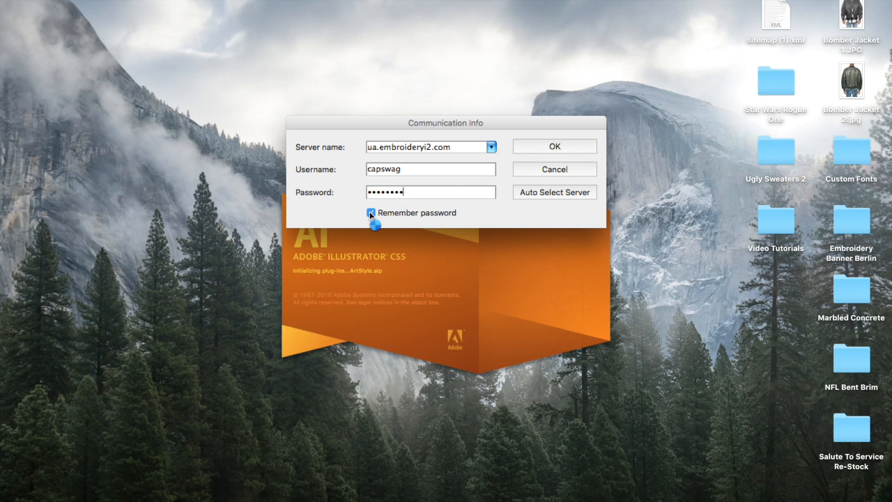
pyautogui.click(542, 193)
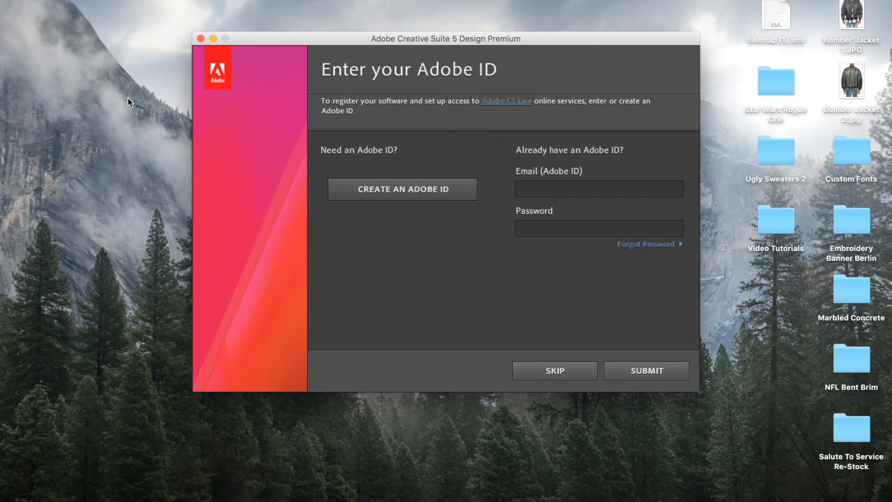
# Step: Skip the Adobe ID registration and bring the Illustrator CS5 workspace to the front
pyautogui.click(519, 198)
pyautogui.click(530, 372)
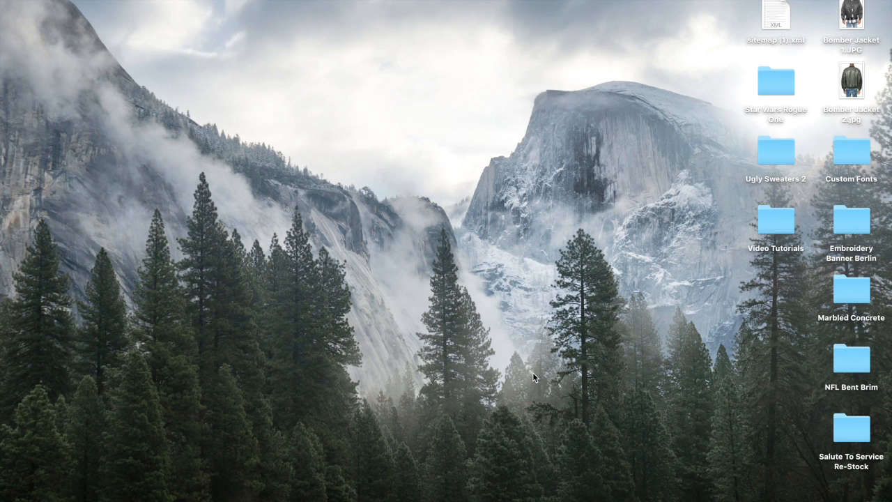
pyautogui.click(661, 499)
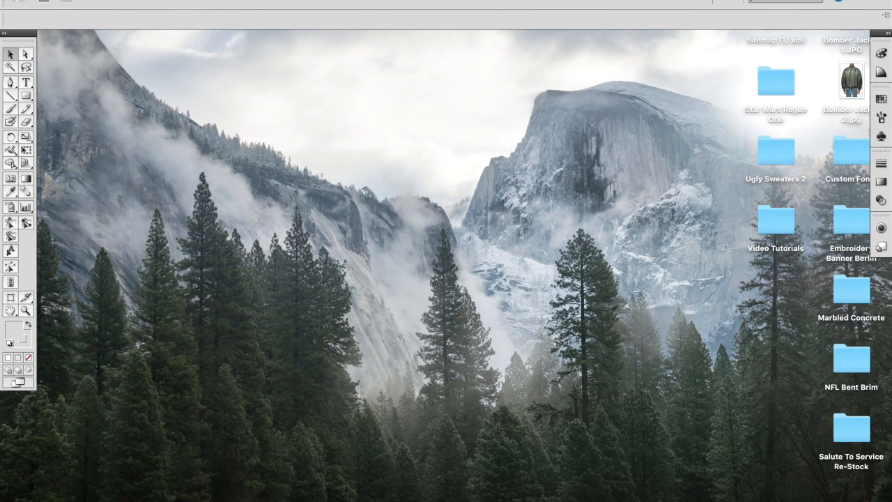
# Step: Start a new document named 'Basic Digitizing Tutorial', keeping the Print profile
pyautogui.click(93, 0)
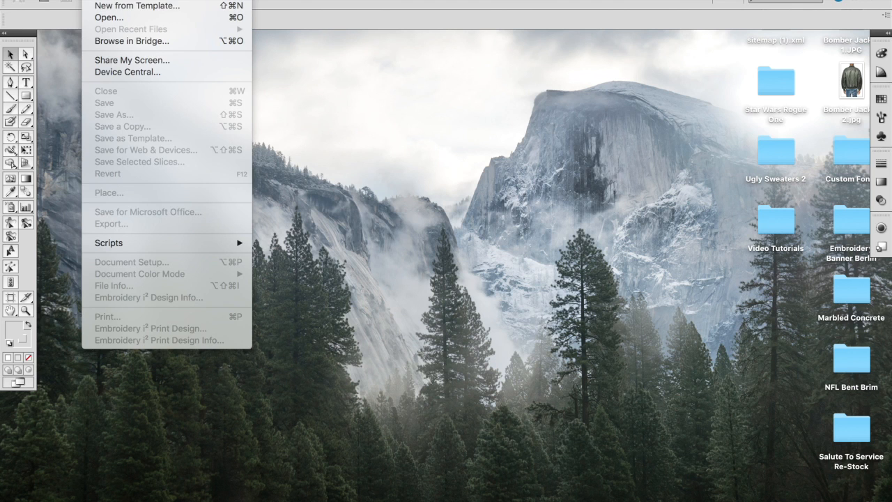
pyautogui.click(101, 1)
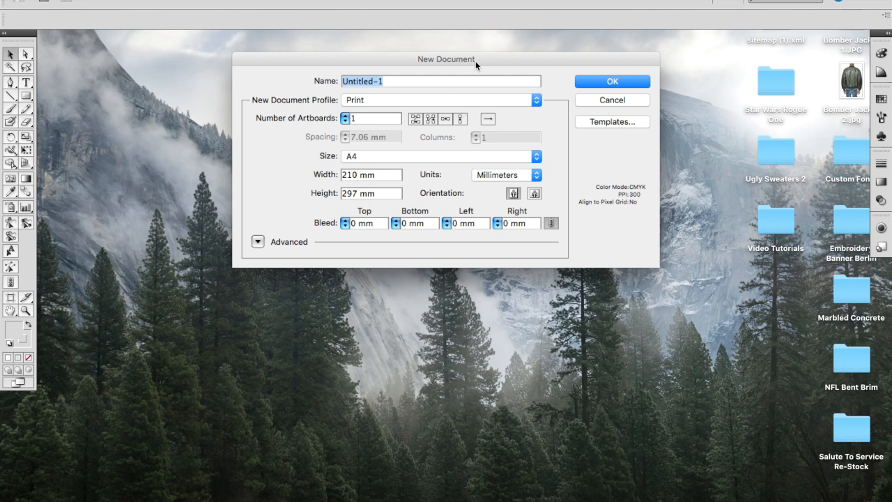
pyautogui.write('Bas')
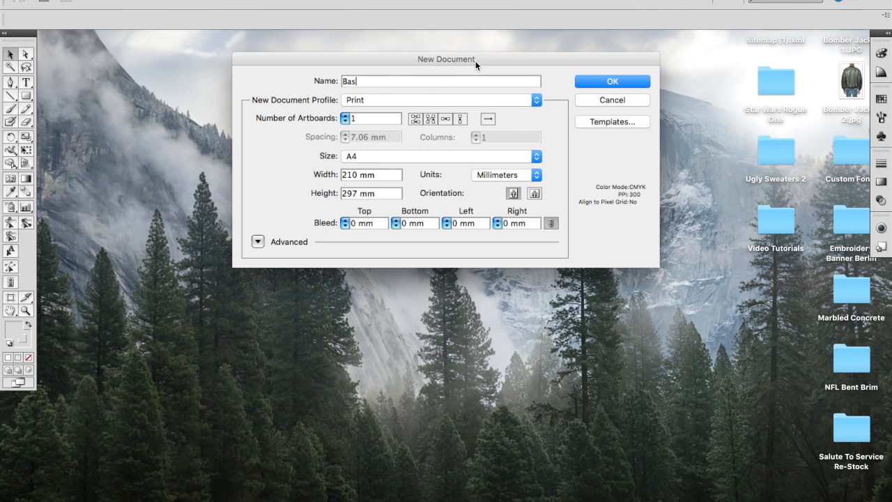
pyautogui.write('ic Digitizing Tutorial')
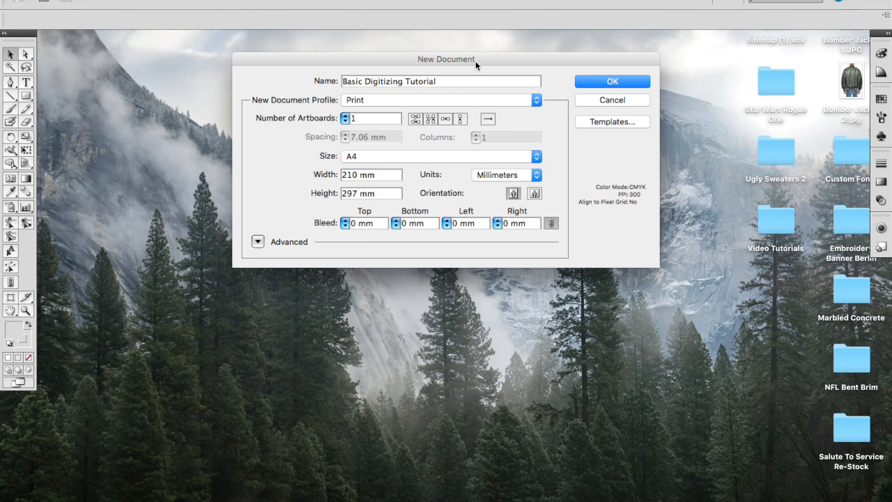
pyautogui.click(352, 105)
pyautogui.click(353, 101)
# Step: Set units to inches, width and height to 15, restore the orientation, and create it
pyautogui.click(496, 175)
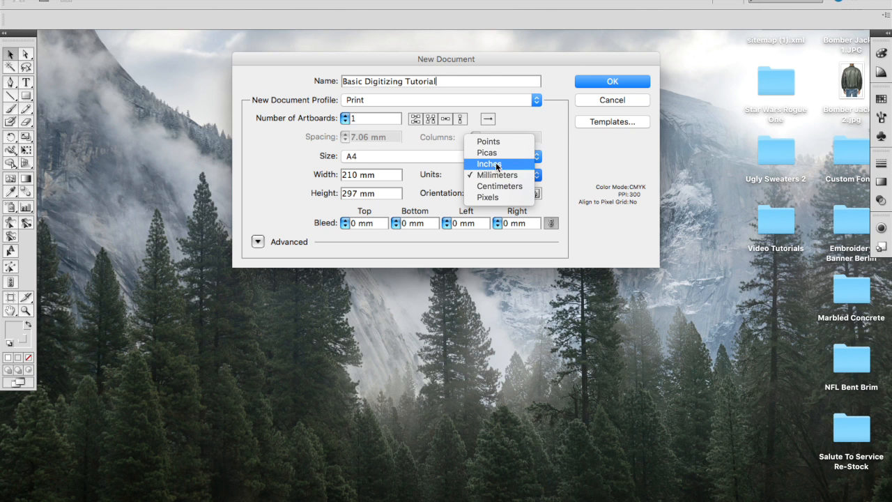
pyautogui.click(490, 164)
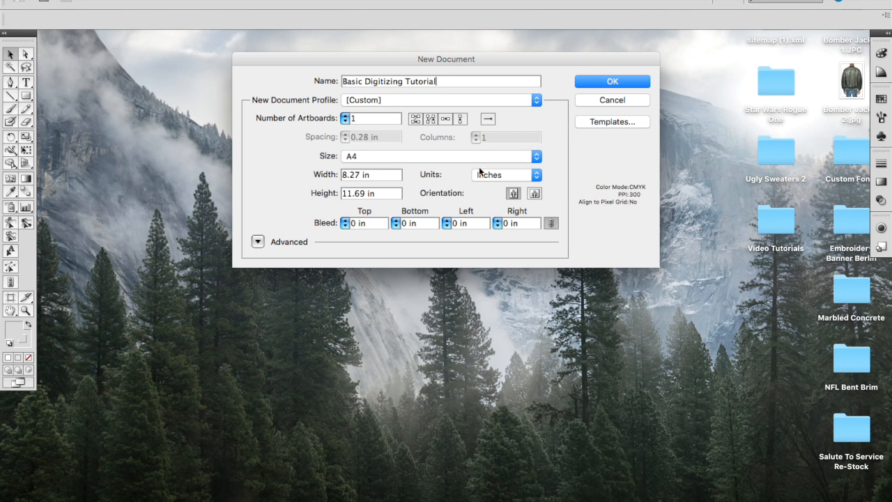
pyautogui.tripleClick(358, 174)
pyautogui.write('15')
pyautogui.press('Tab')
pyautogui.write('15')
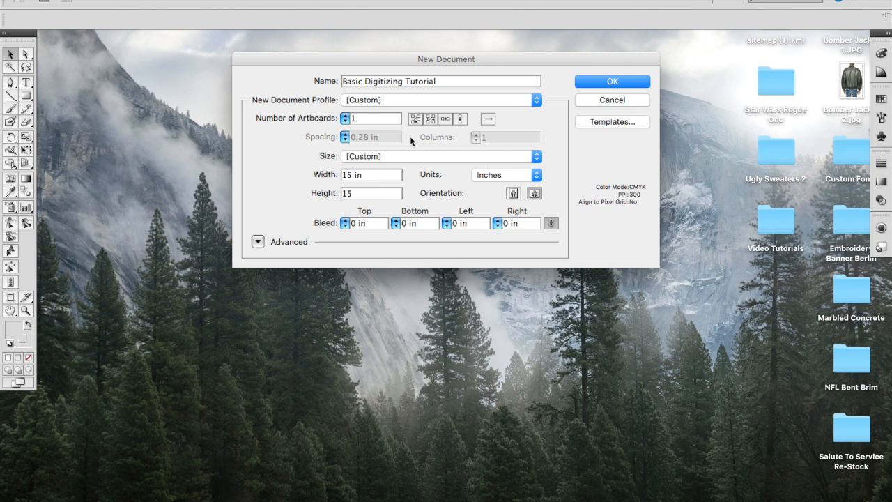
pyautogui.click(533, 195)
pyautogui.click(625, 80)
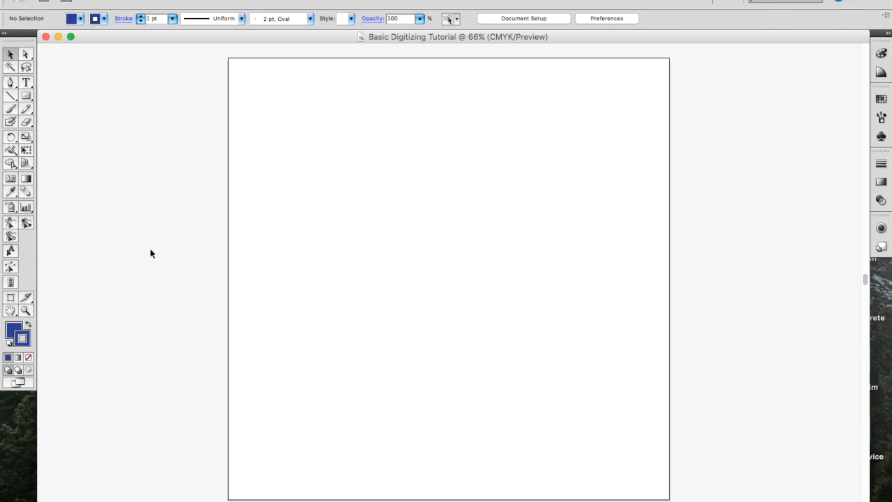
# Step: Show the Embroidery i² Design Palette and Path Properties panels
pyautogui.click(286, 0)
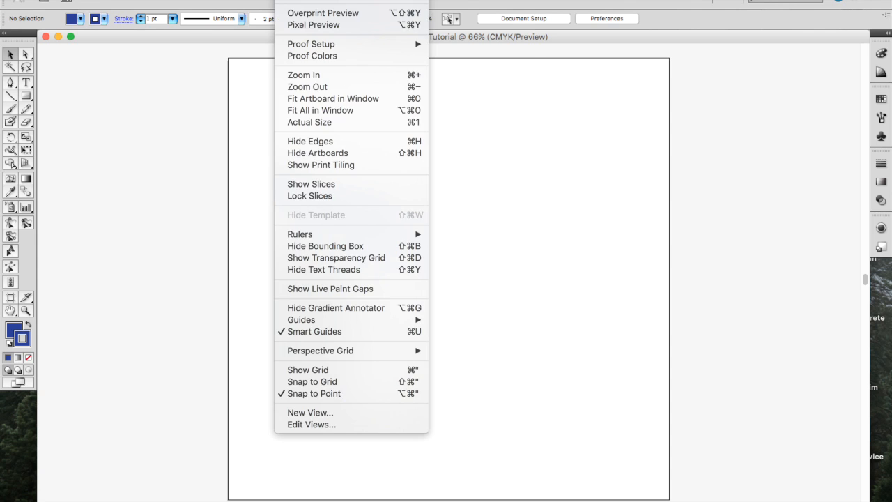
pyautogui.moveTo(324, 0)
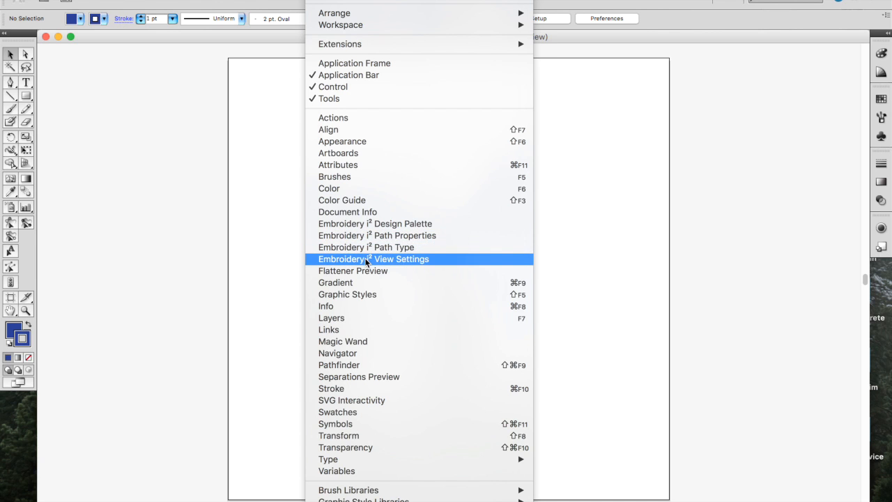
pyautogui.click(373, 225)
pyautogui.click(333, 4)
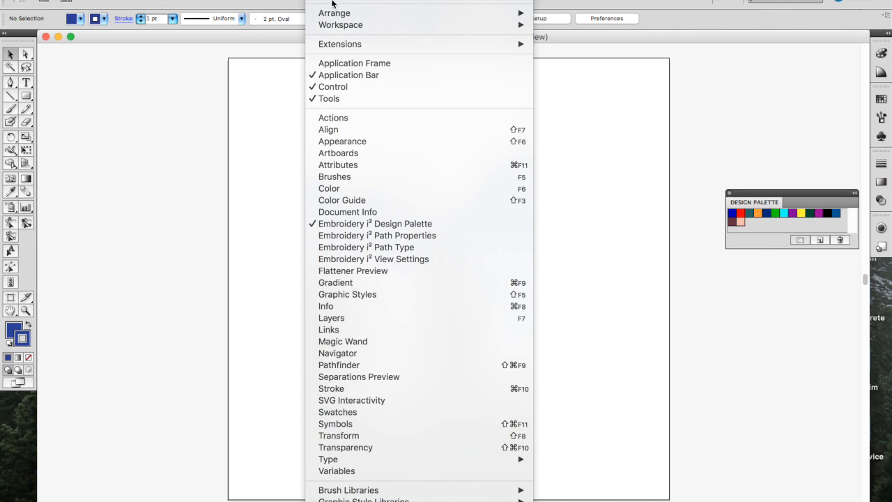
pyautogui.click(337, 235)
# Step: Show the Path Type and View Settings panels and move Path Properties to the lower right
pyautogui.click(333, 3)
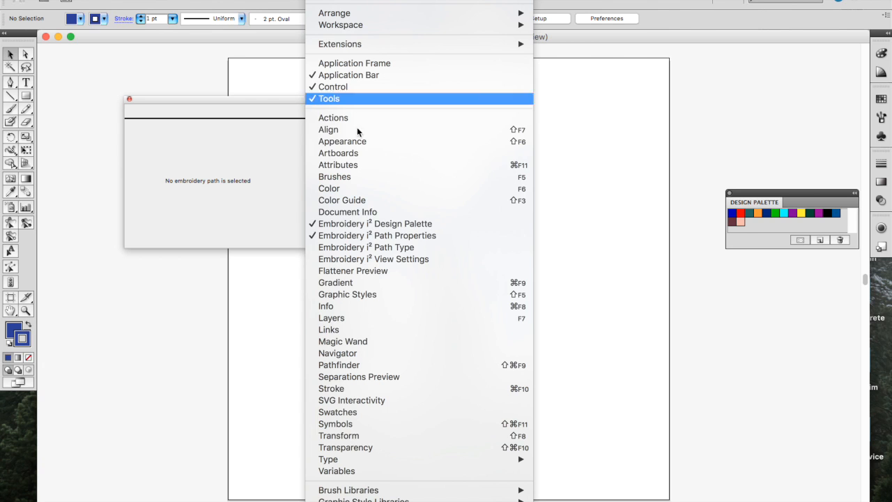
pyautogui.click(344, 247)
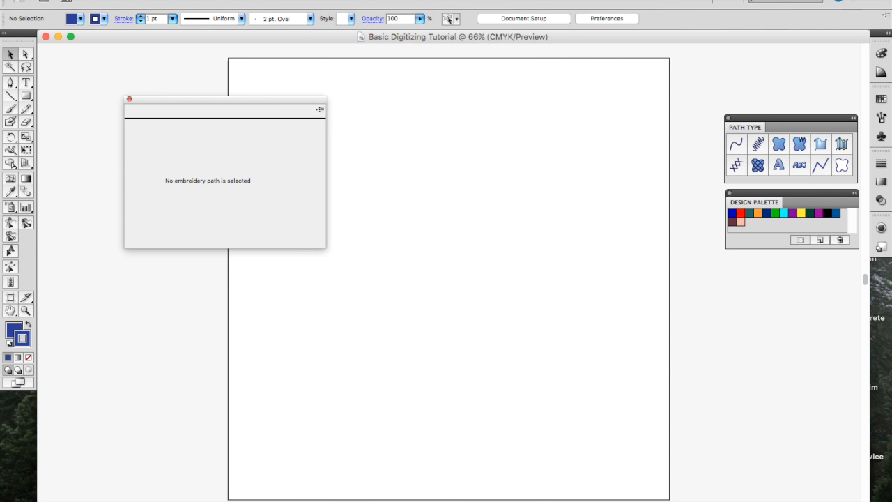
pyautogui.click(332, 4)
pyautogui.click(347, 257)
pyautogui.moveTo(286, 113); pyautogui.dragTo(813, 328)
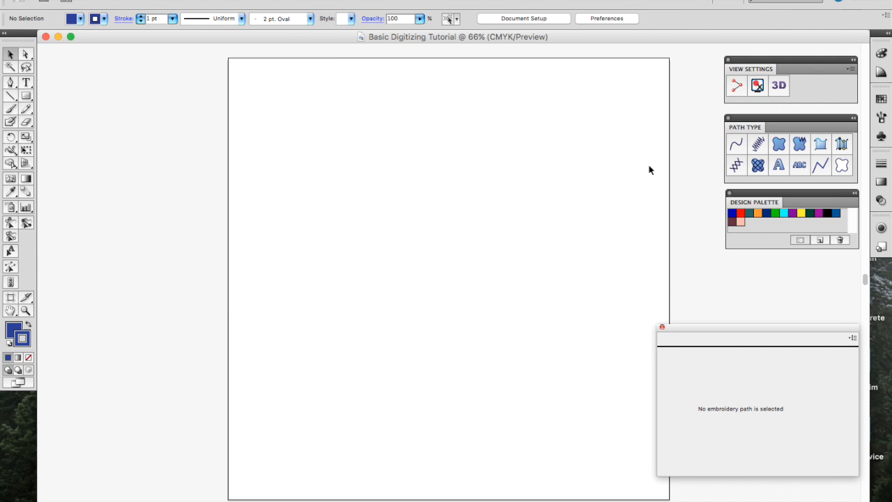
pyautogui.click(329, 2)
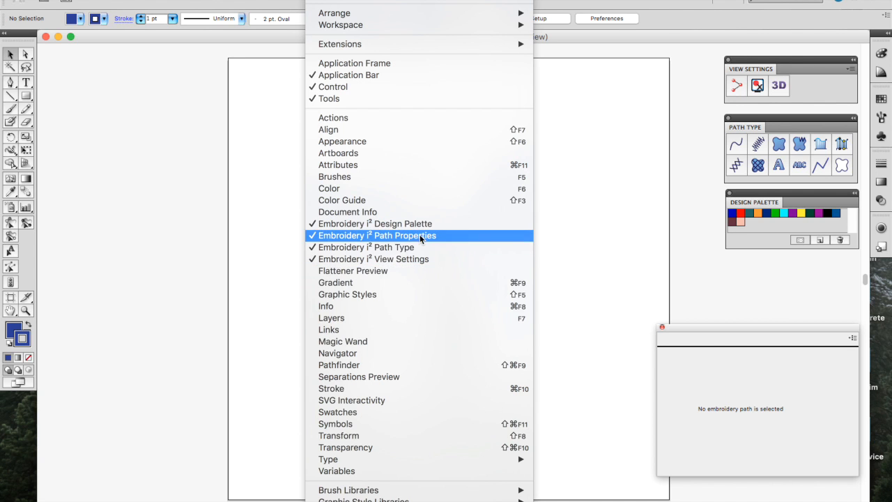
# Step: Close the Navigator panel, then open the Pathfinder panel and move it higher
pyautogui.click(373, 355)
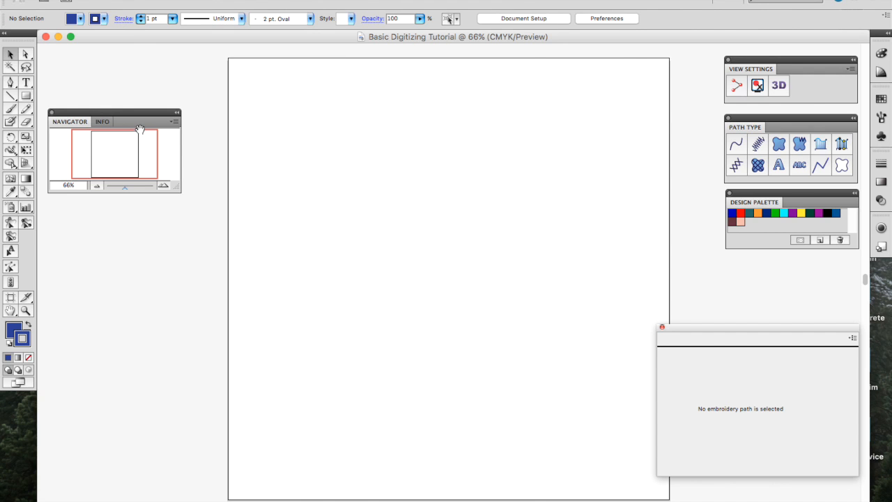
pyautogui.click(327, 1)
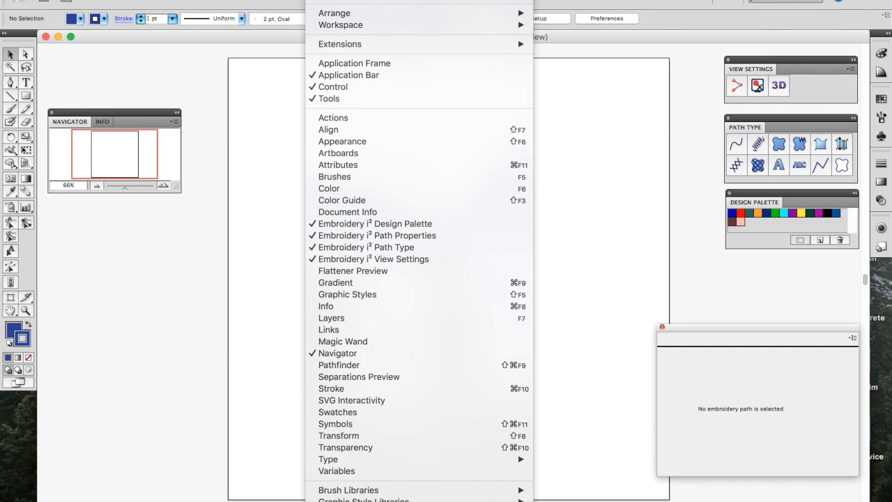
pyautogui.click(328, 0)
pyautogui.click(52, 112)
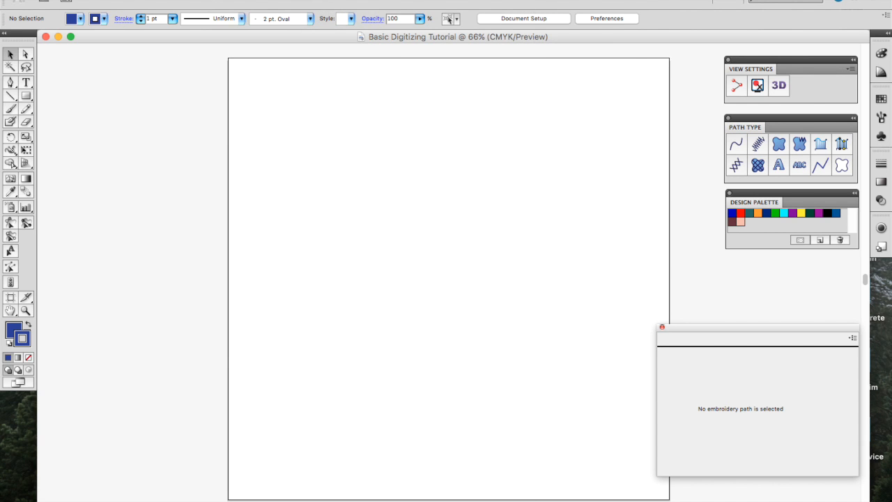
pyautogui.click(328, 1)
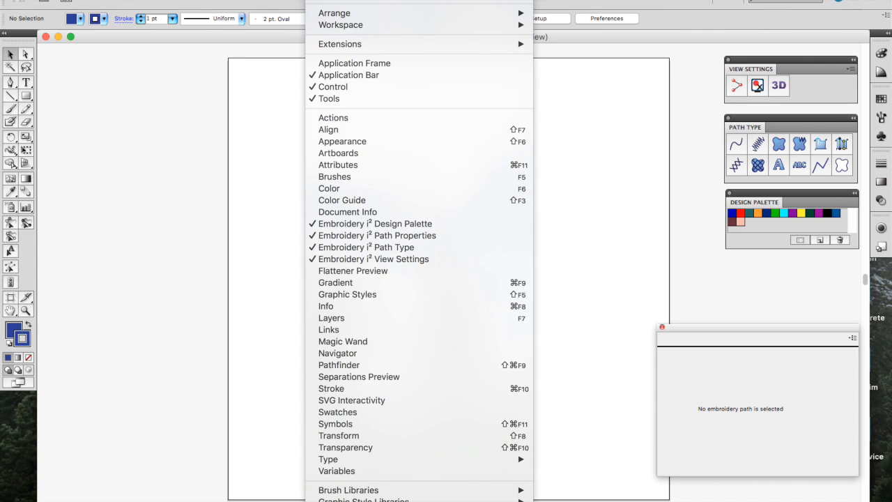
pyautogui.click(378, 365)
pyautogui.moveTo(137, 364); pyautogui.dragTo(144, 211)
# Step: Open the Layers panel and nudge it and the embroidery properties panel into place
pyautogui.click(328, 1)
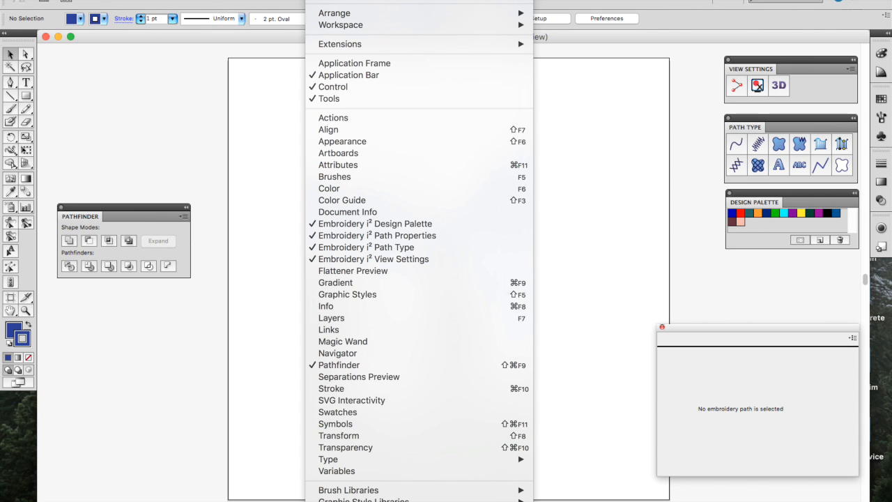
pyautogui.scroll(-2, 360, 421)
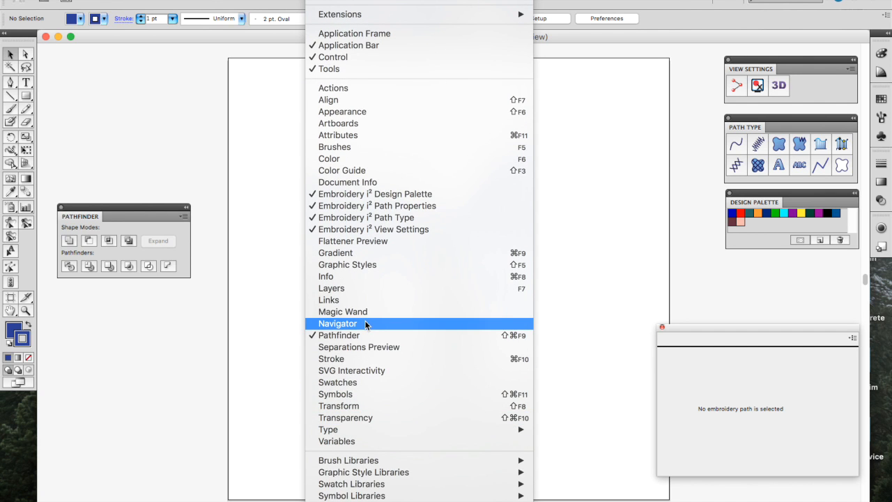
pyautogui.click(362, 290)
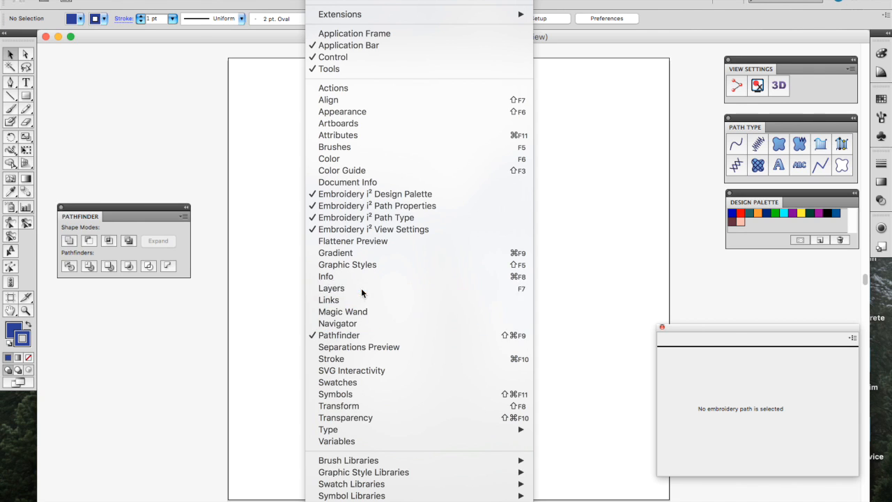
pyautogui.moveTo(702, 335); pyautogui.dragTo(704, 362)
pyautogui.moveTo(794, 259); pyautogui.dragTo(783, 255)
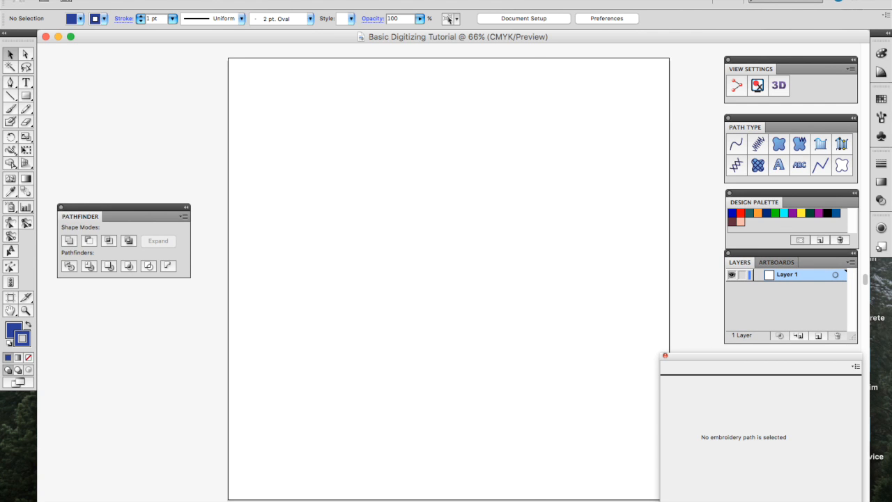
# Step: Browse the panel list, then open and dismiss the Pathfinder panel options
pyautogui.click(322, 0)
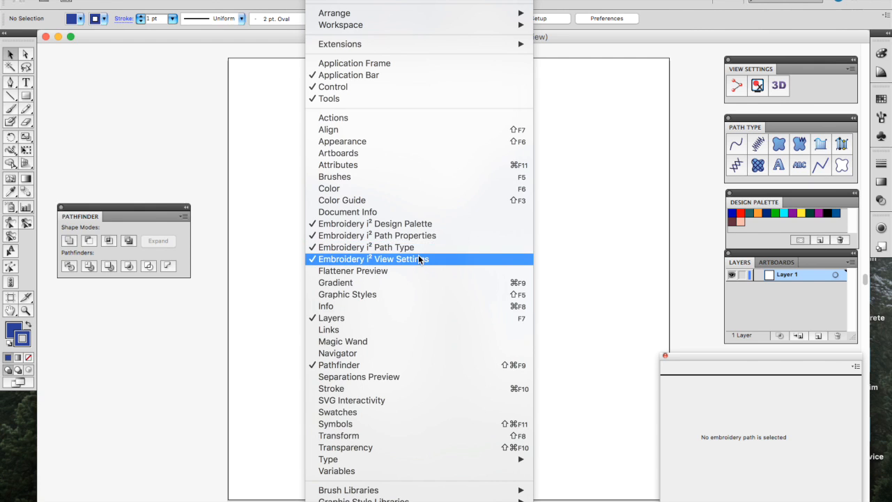
pyautogui.scroll(-2, 418, 258)
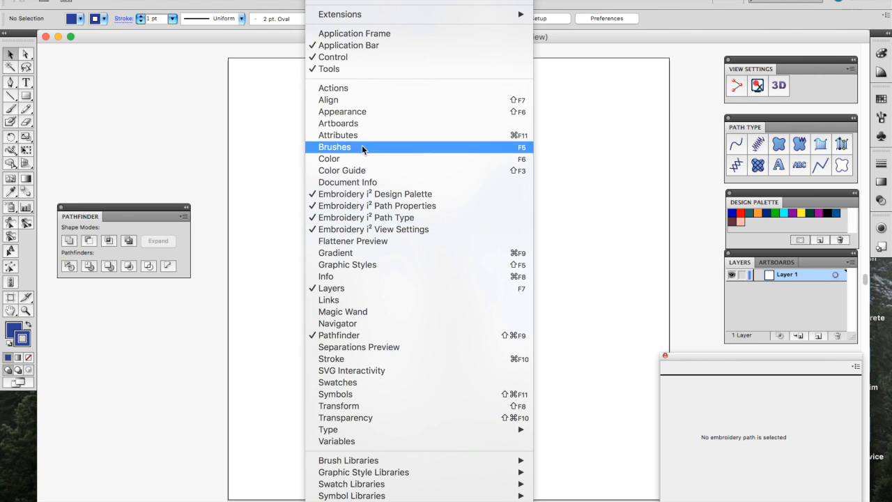
pyautogui.click(183, 219)
pyautogui.click(184, 218)
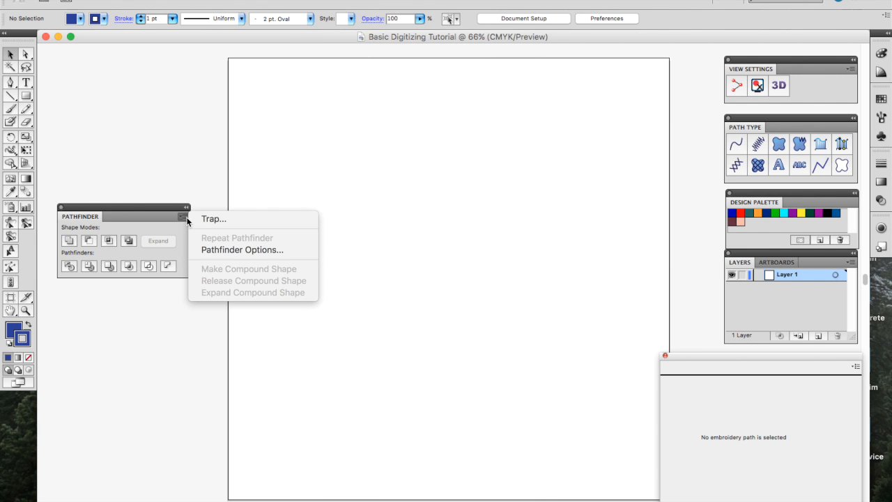
pyautogui.click(186, 219)
# Step: Open the Align panel and dock it above the Pathfinder panel
pyautogui.click(324, 0)
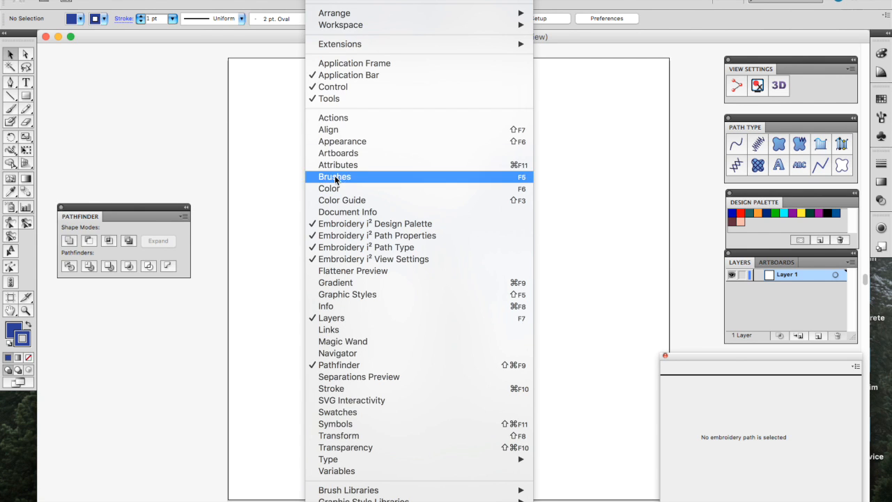
pyautogui.click(341, 130)
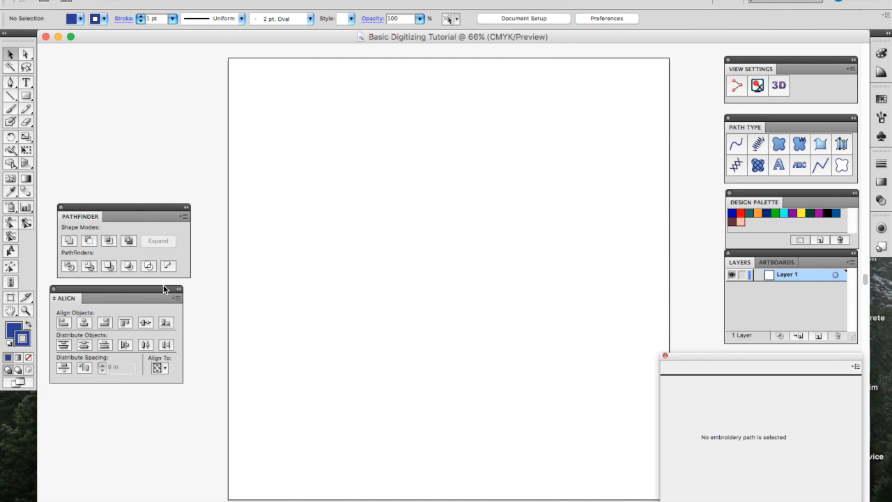
pyautogui.moveTo(147, 289); pyautogui.dragTo(155, 93)
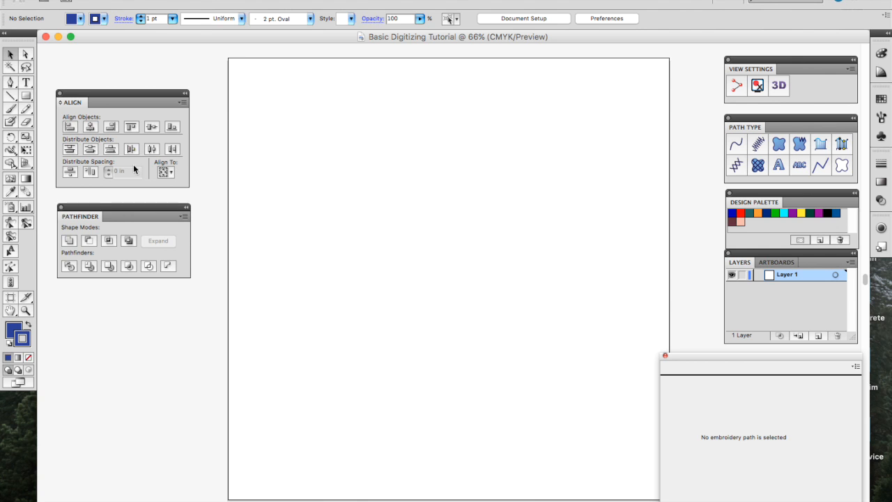
pyautogui.click(319, 0)
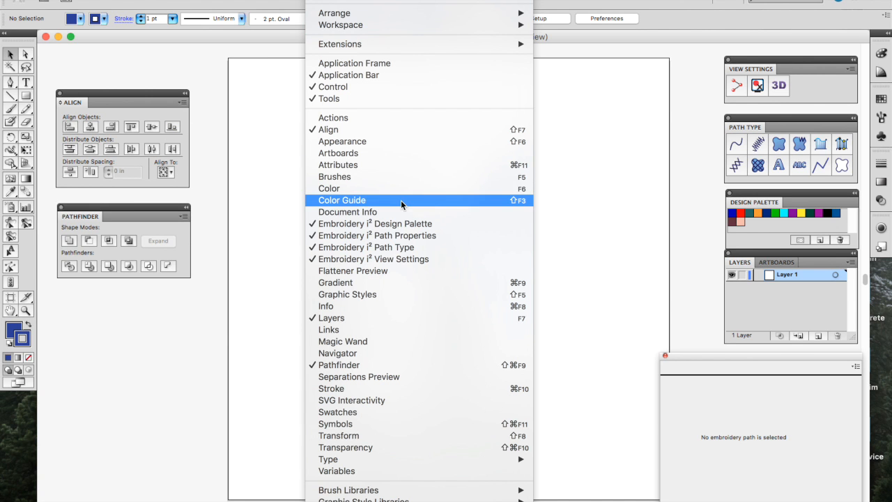
# Step: Open the Info panel, dock the Navigator/Info group on top, and stack Align above Pathfinder
pyautogui.click(384, 307)
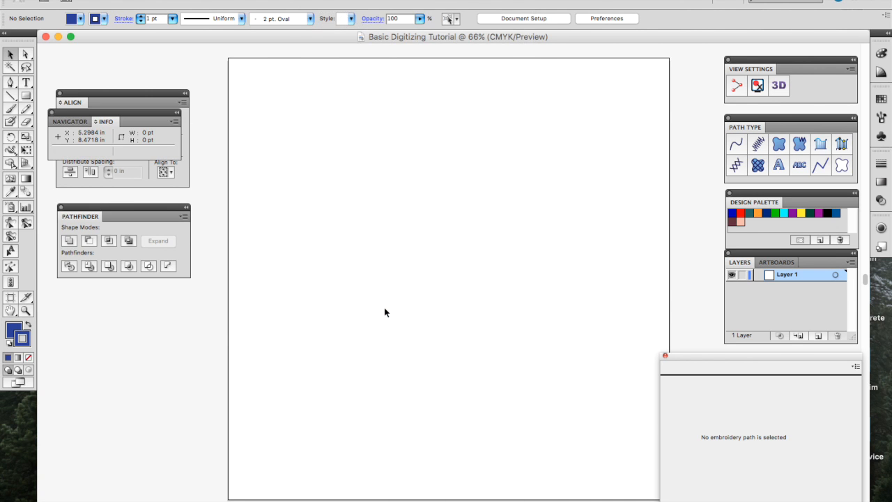
pyautogui.click(70, 122)
pyautogui.click(103, 121)
pyautogui.moveTo(75, 114); pyautogui.dragTo(83, 54)
pyautogui.moveTo(129, 211); pyautogui.dragTo(129, 268)
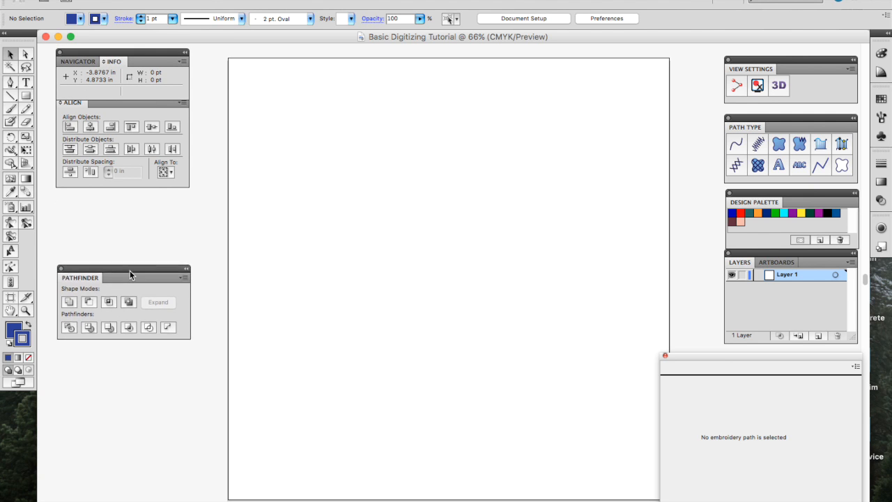
pyautogui.moveTo(144, 104); pyautogui.dragTo(144, 122)
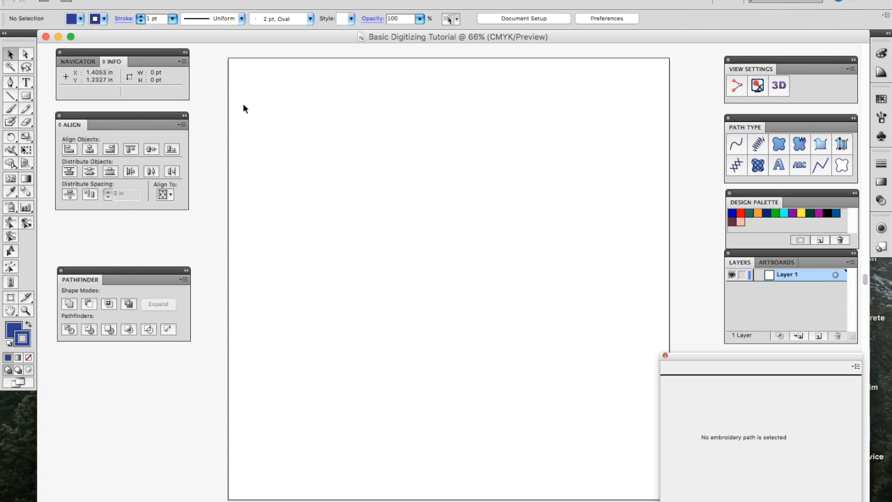
pyautogui.moveTo(160, 271); pyautogui.dragTo(158, 221)
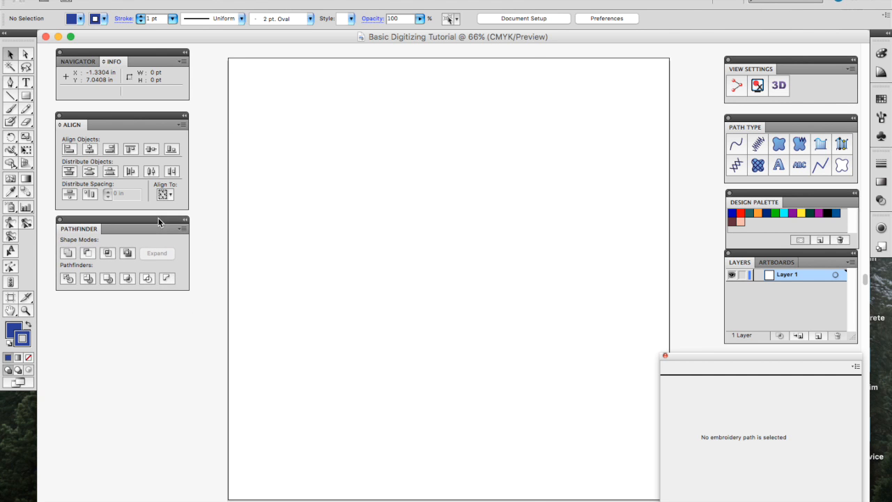
# Step: Open the Appearance panel from the panel list, then close it
pyautogui.click(324, 1)
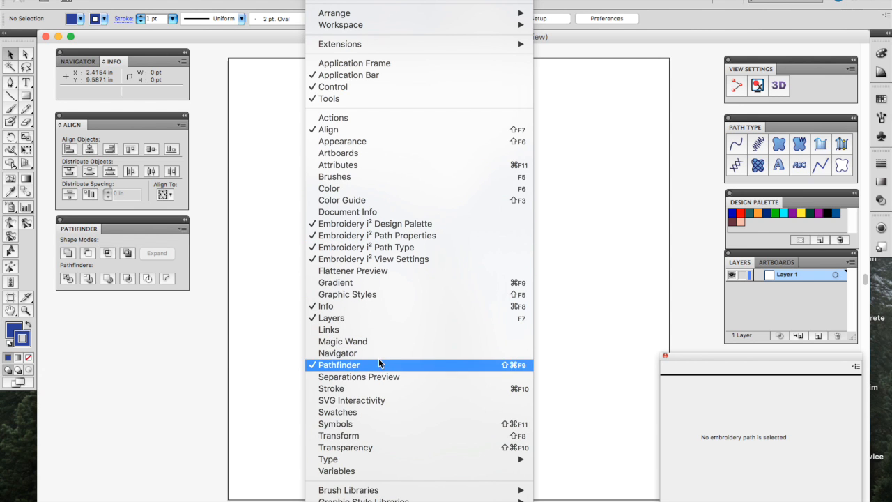
pyautogui.scroll(-2, 377, 399)
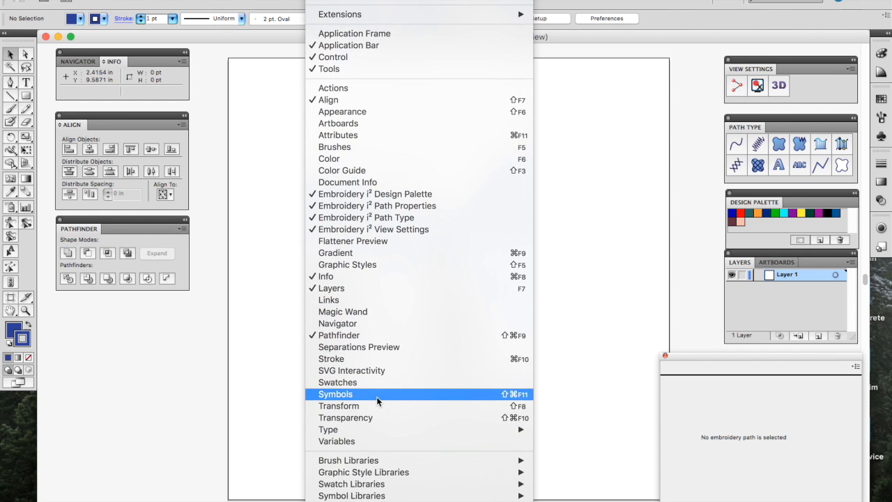
pyautogui.scroll(2, 377, 401)
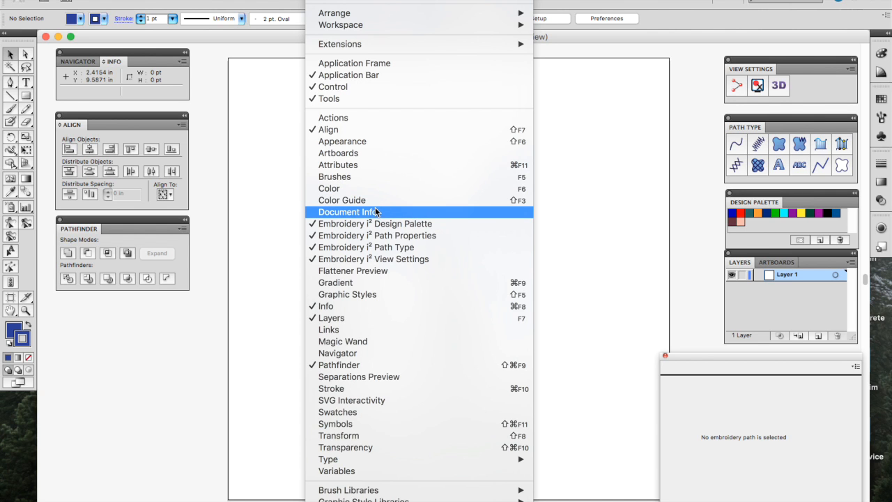
pyautogui.click(375, 142)
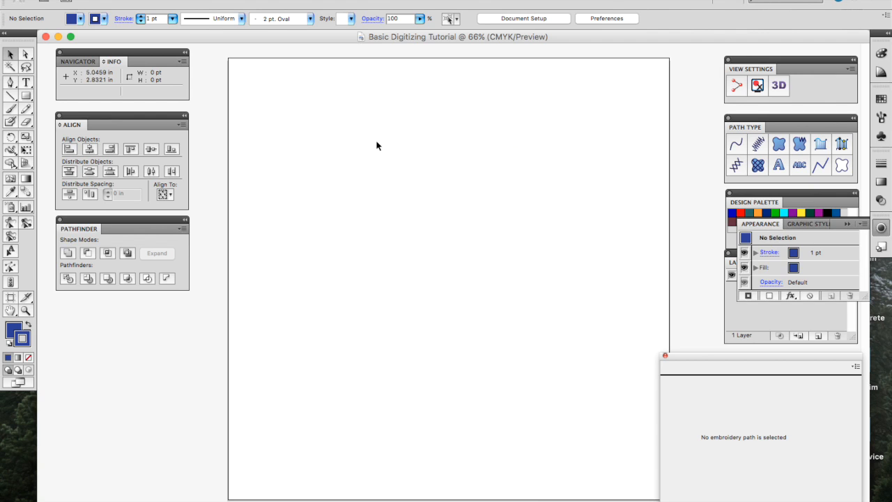
pyautogui.click(845, 225)
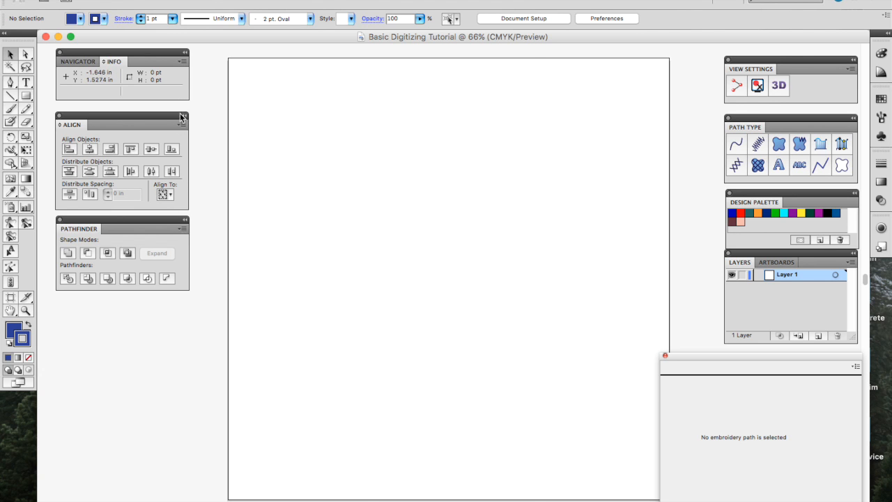
# Step: Browse the panel list again and dismiss it without opening anything
pyautogui.click(324, 0)
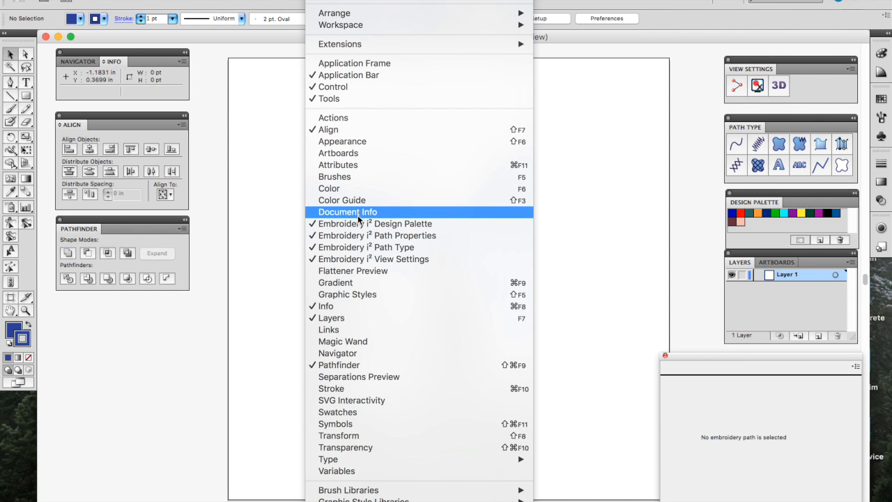
pyautogui.press('Escape')
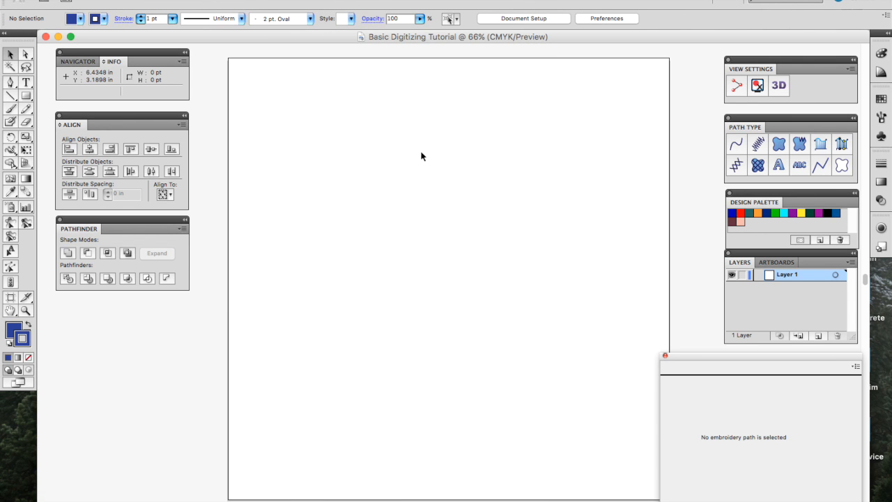
pyautogui.click(326, 0)
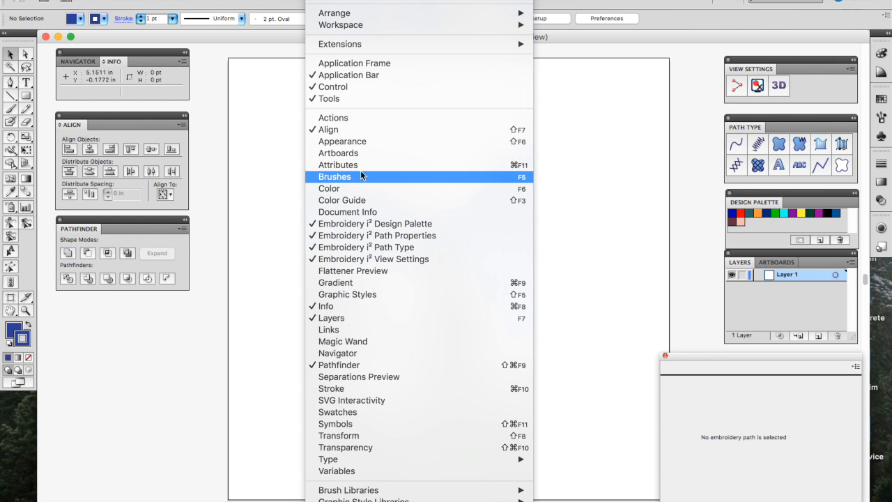
pyautogui.click(357, 256)
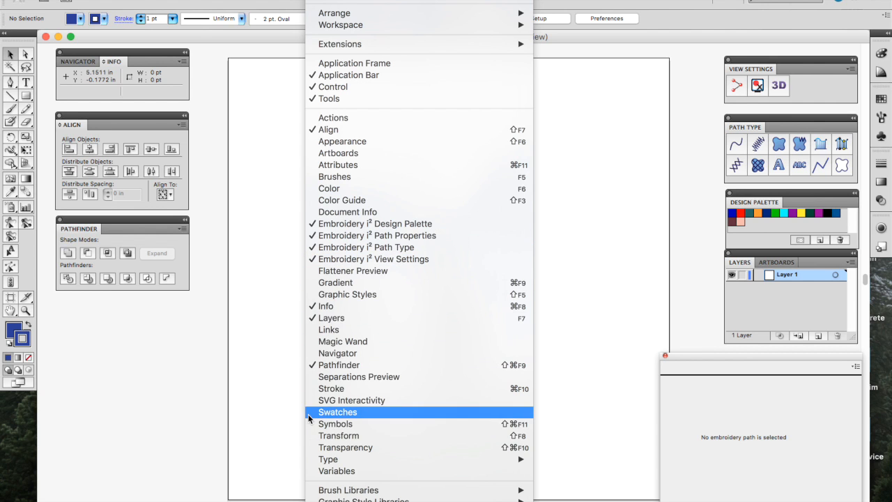
pyautogui.moveTo(371, 460)
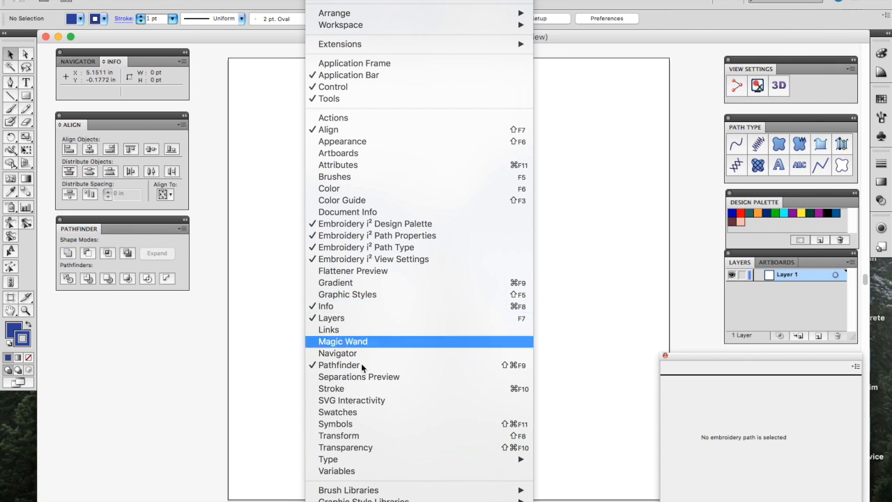
pyautogui.press('Escape')
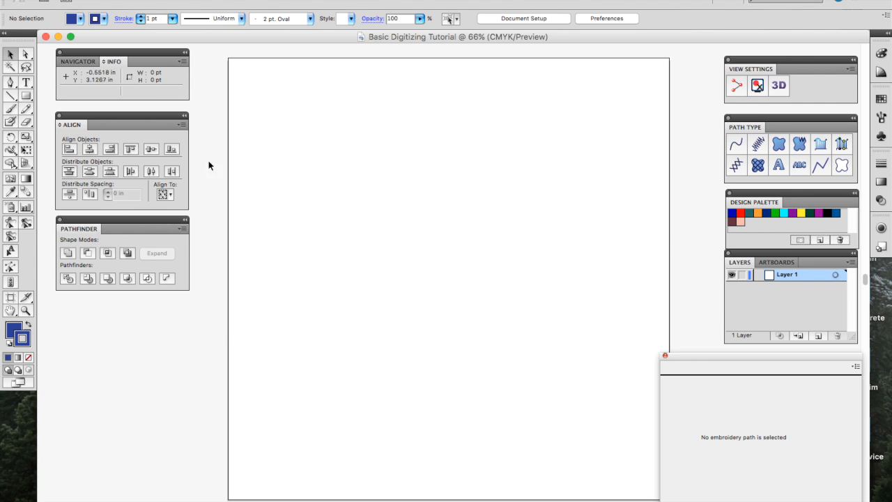
# Step: Draw a small rectangle near the top and a larger rectangle below it
pyautogui.click(26, 84)
pyautogui.click(26, 96)
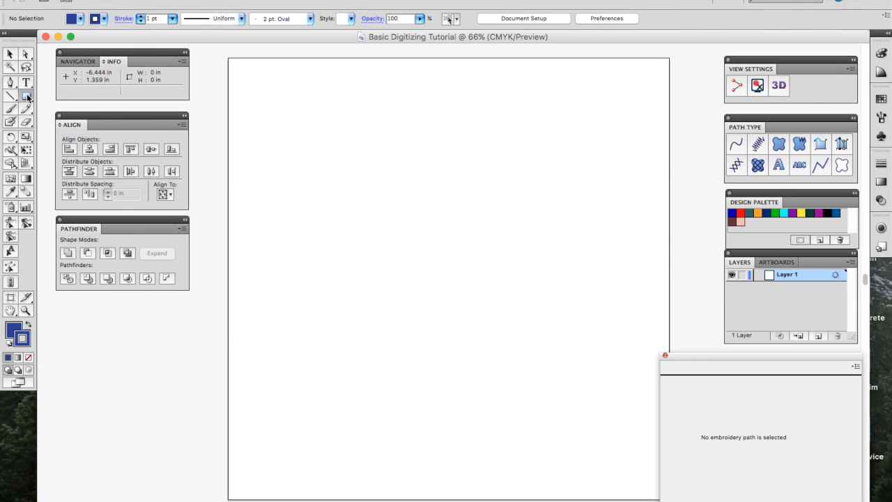
pyautogui.moveTo(328, 102); pyautogui.dragTo(416, 165)
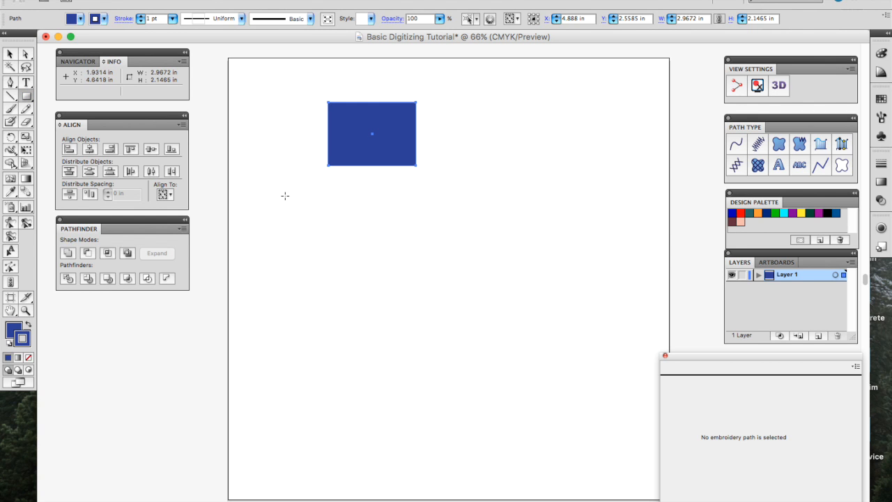
pyautogui.moveTo(284, 196)
pyautogui.mouseDown()
pyautogui.moveTo(556, 367)
pyautogui.moveTo(549, 369)
pyautogui.mouseUp()
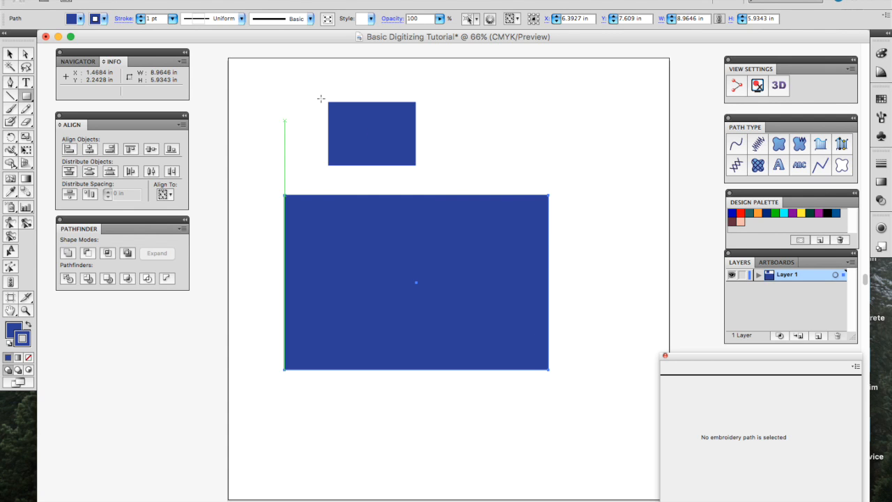
# Step: Switch to the Selection tool and marquee-select both rectangles
pyautogui.click(9, 56)
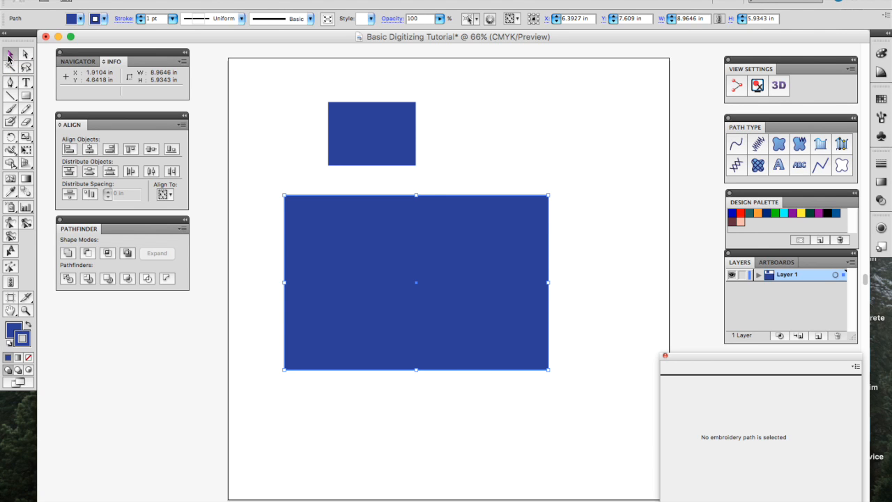
pyautogui.click(247, 79)
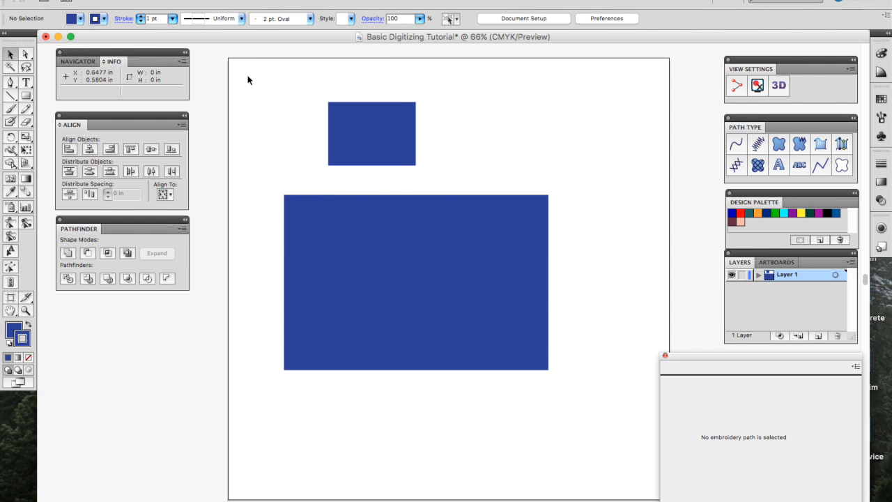
pyautogui.moveTo(247, 79); pyautogui.dragTo(618, 413)
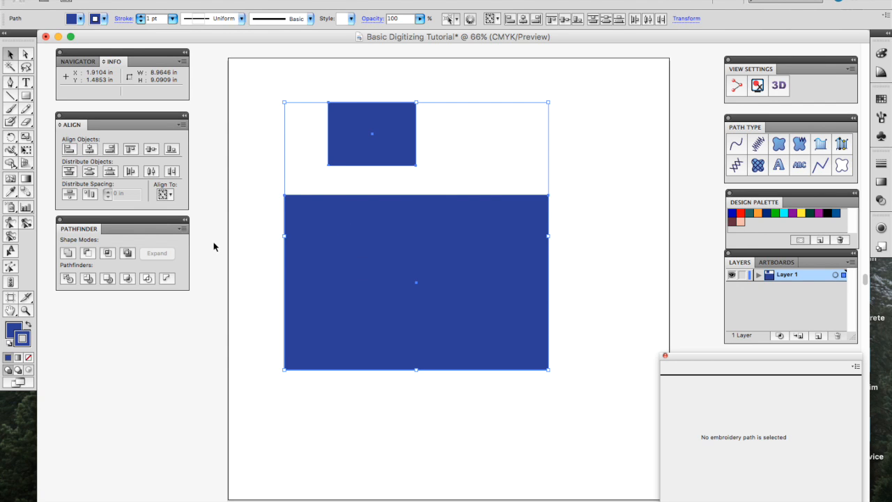
# Step: Align the rectangles to each other, move the large one top right, and bottom-align the small one
pyautogui.click(90, 149)
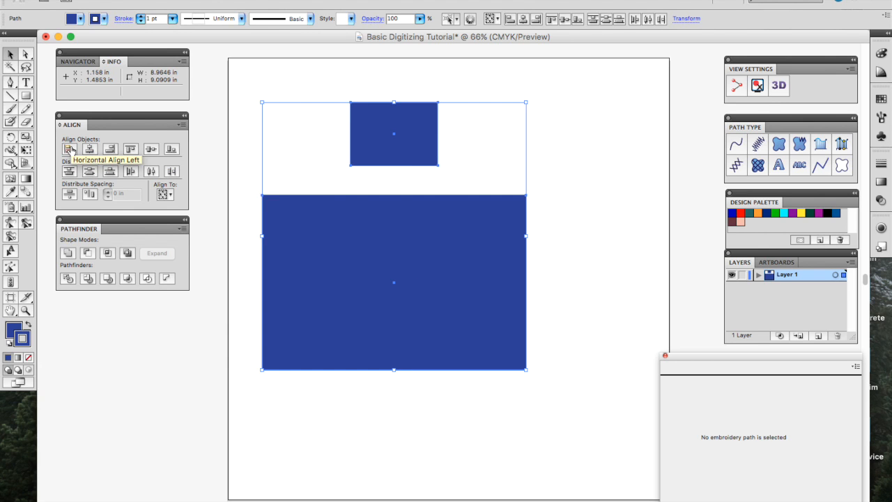
pyautogui.click(69, 149)
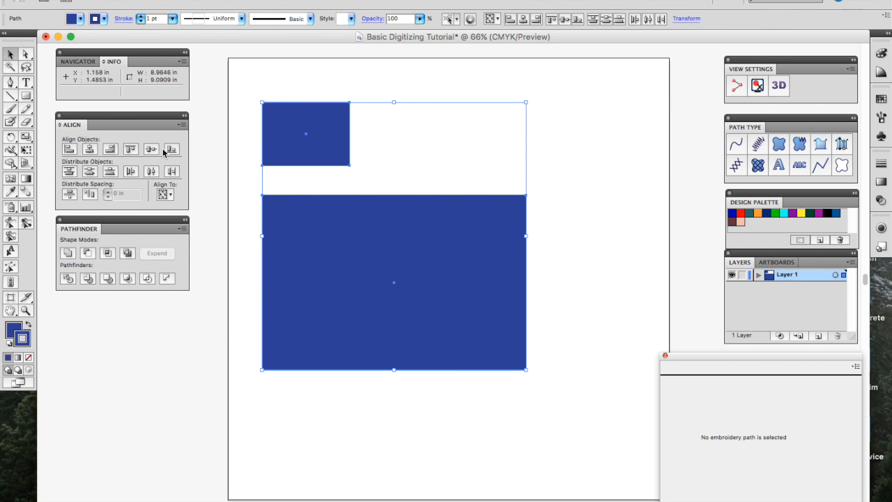
pyautogui.click(298, 223)
pyautogui.click(315, 249)
pyautogui.click(594, 181)
pyautogui.moveTo(402, 293); pyautogui.dragTo(523, 200)
pyautogui.moveTo(235, 99); pyautogui.dragTo(654, 222)
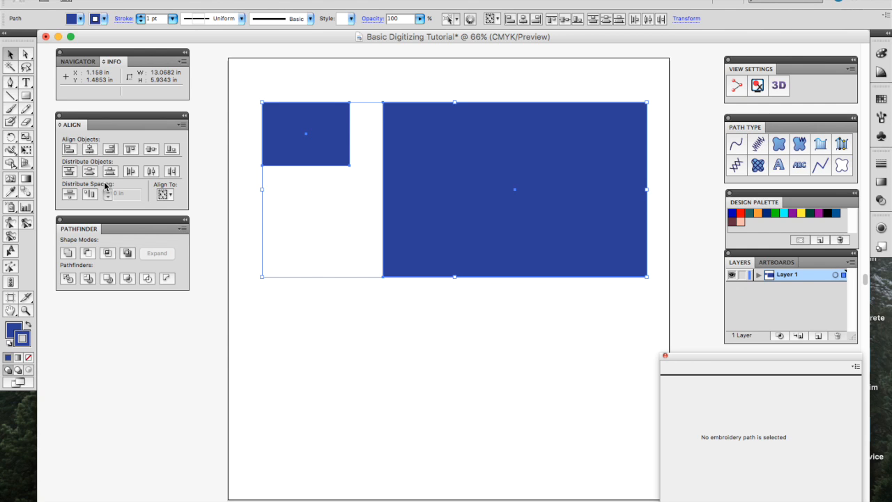
pyautogui.click(174, 152)
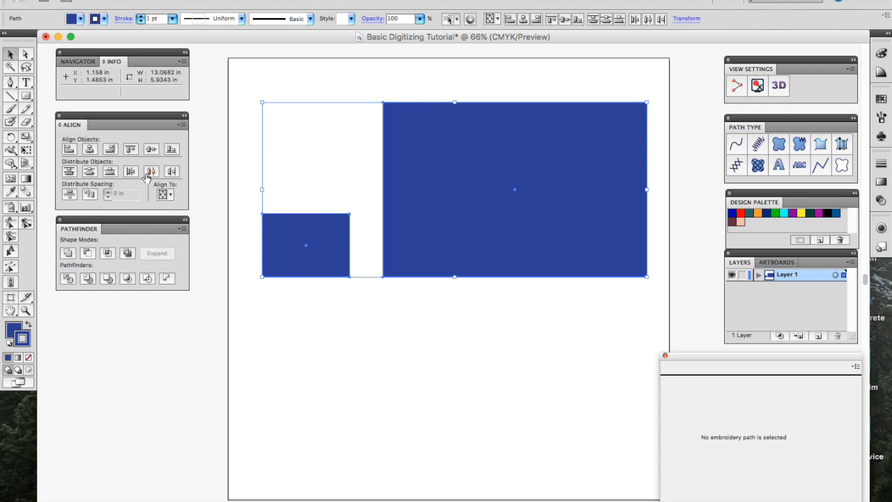
# Step: Switch alignment to the artboard and centre both rectangles on it
pyautogui.click(329, 356)
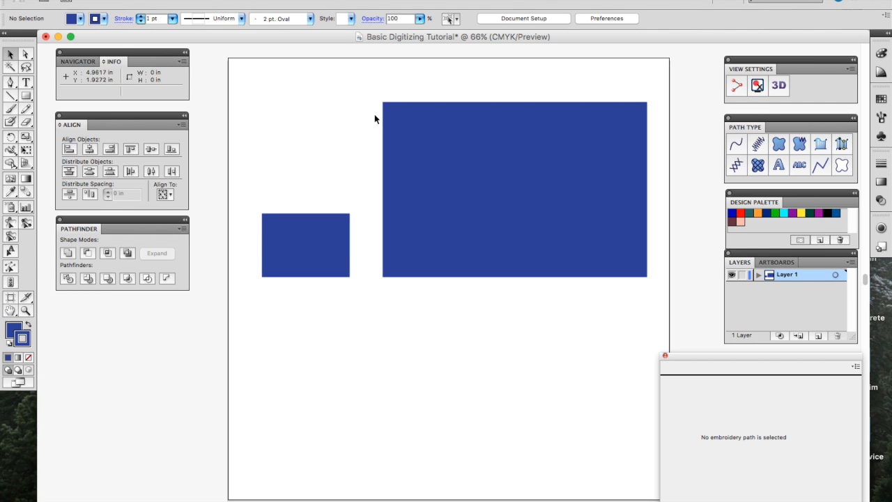
pyautogui.click(164, 194)
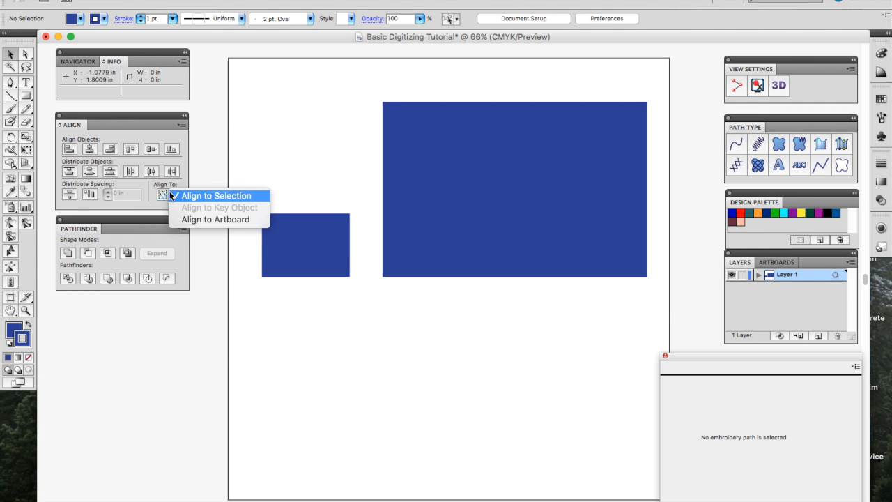
pyautogui.click(203, 220)
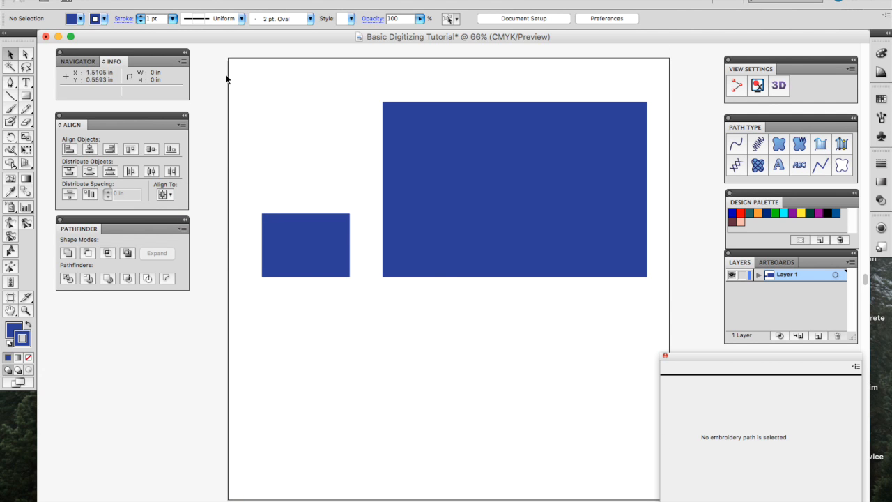
pyautogui.moveTo(677, 82); pyautogui.dragTo(246, 363)
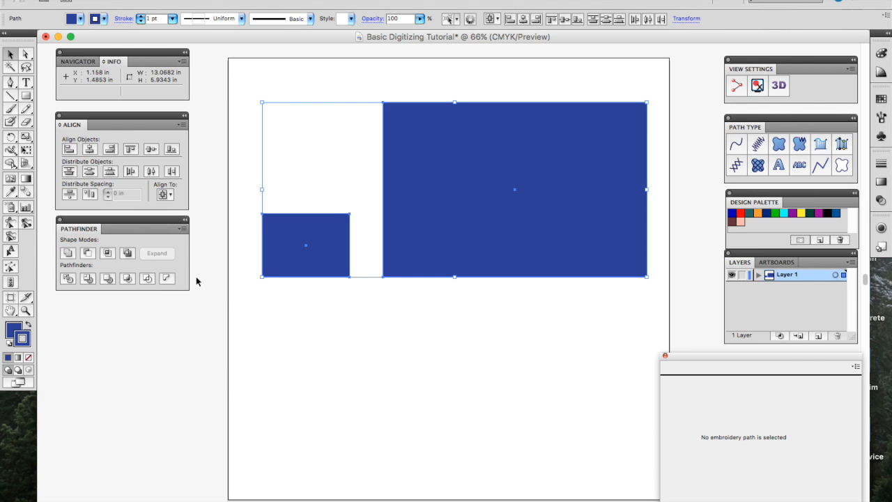
pyautogui.click(89, 148)
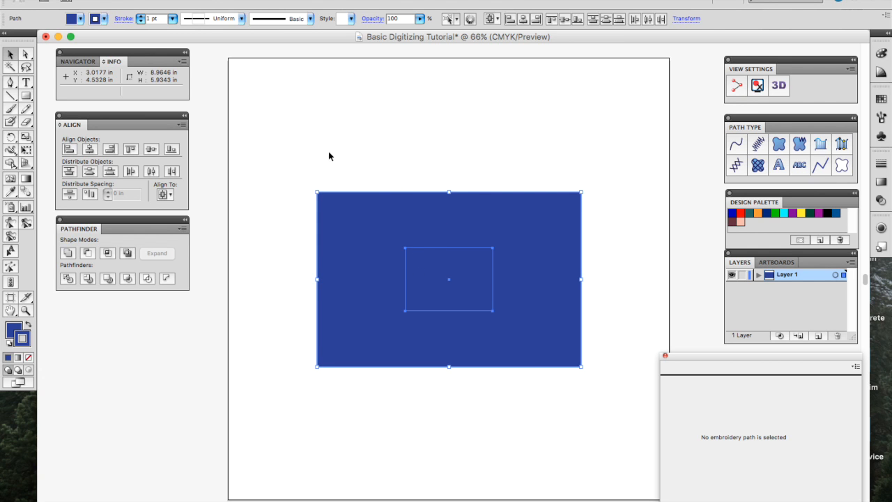
# Step: Reposition the rectangles so the small one overlaps the bottom of the large one
pyautogui.moveTo(236, 155); pyautogui.dragTo(617, 365)
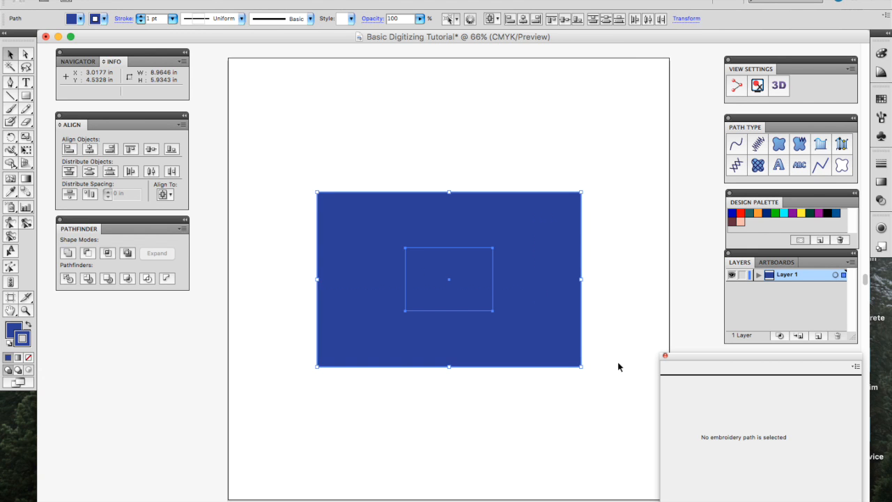
pyautogui.click(468, 304)
pyautogui.moveTo(517, 223); pyautogui.dragTo(411, 224)
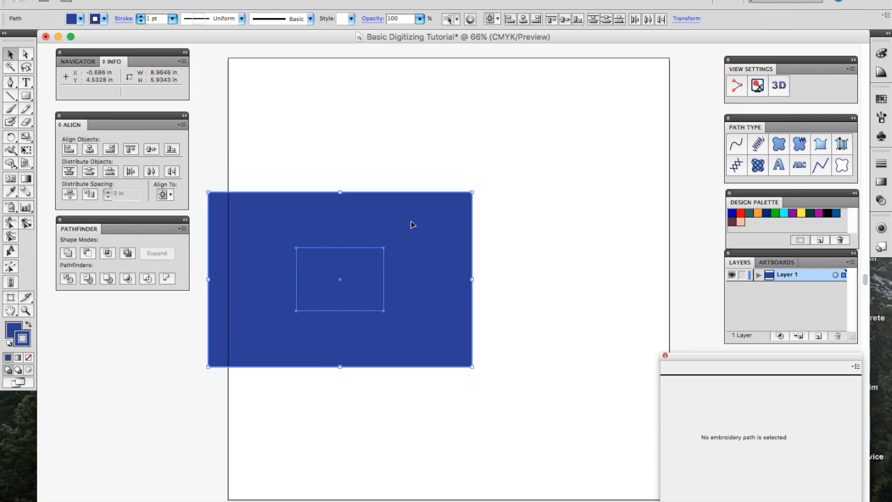
pyautogui.doubleClick(353, 257)
pyautogui.moveTo(427, 240); pyautogui.dragTo(564, 195)
pyautogui.doubleClick(283, 312)
pyautogui.click(303, 284)
pyautogui.moveTo(322, 286); pyautogui.dragTo(338, 385)
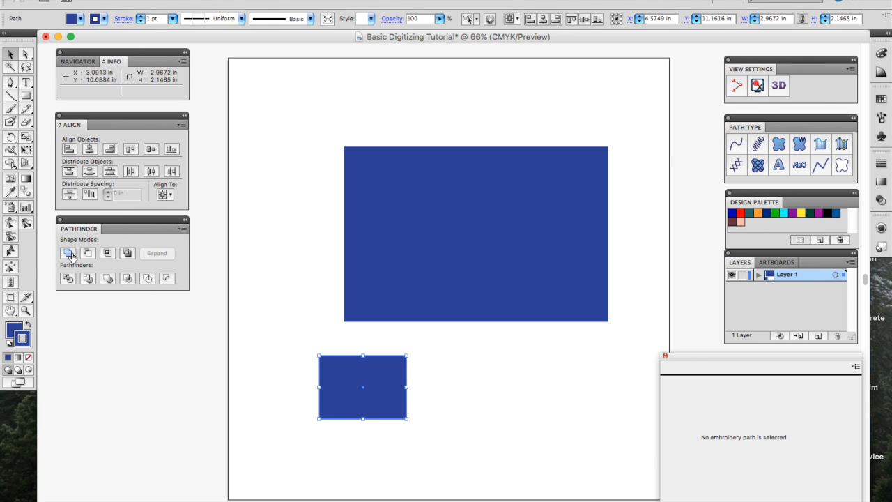
pyautogui.click(414, 424)
pyautogui.moveTo(381, 409); pyautogui.dragTo(468, 353)
# Step: Select both overlapping rectangles and unite them with Pathfinder
pyautogui.click(573, 364)
pyautogui.click(539, 298)
pyautogui.click(515, 341)
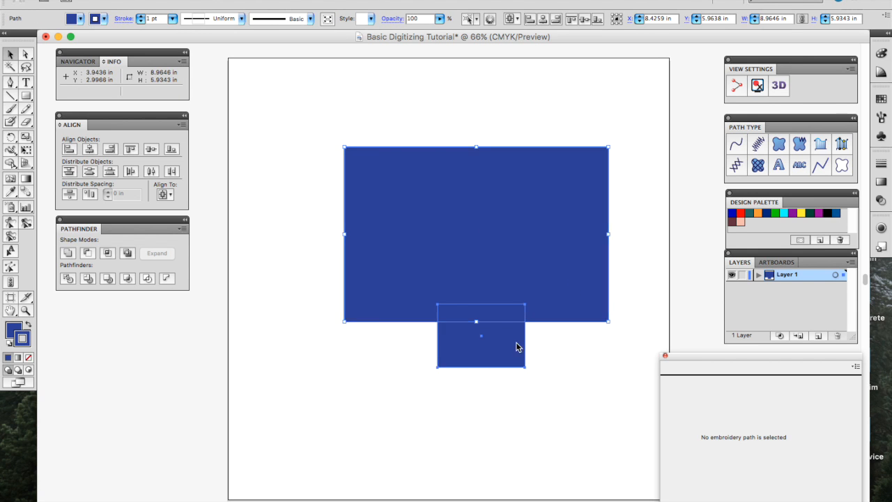
pyautogui.click(621, 283)
pyautogui.moveTo(640, 235); pyautogui.dragTo(351, 412)
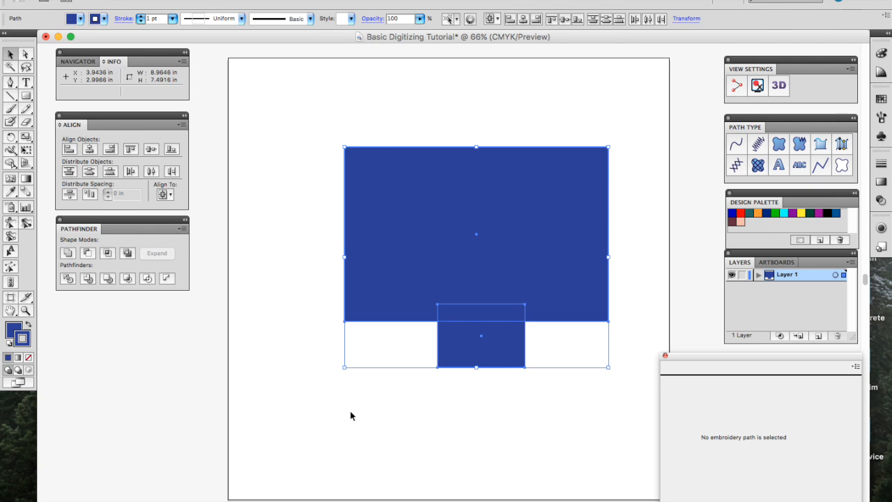
pyautogui.click(69, 260)
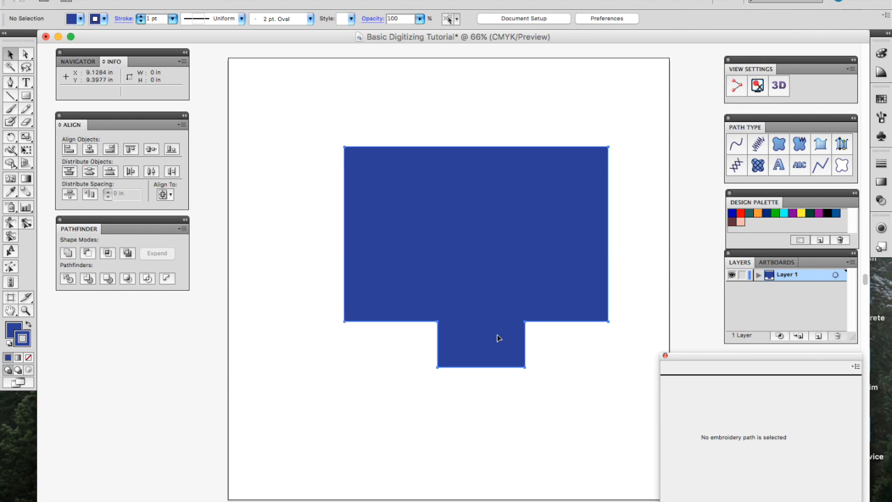
# Step: Nudge the merged shape in isolation mode, undo and redo it, then exit and deselect
pyautogui.doubleClick(471, 338)
pyautogui.moveTo(525, 267)
pyautogui.mouseDown()
pyautogui.moveTo(392, 268)
pyautogui.moveTo(540, 270)
pyautogui.moveTo(527, 274)
pyautogui.mouseUp()
pyautogui.press('super+z')
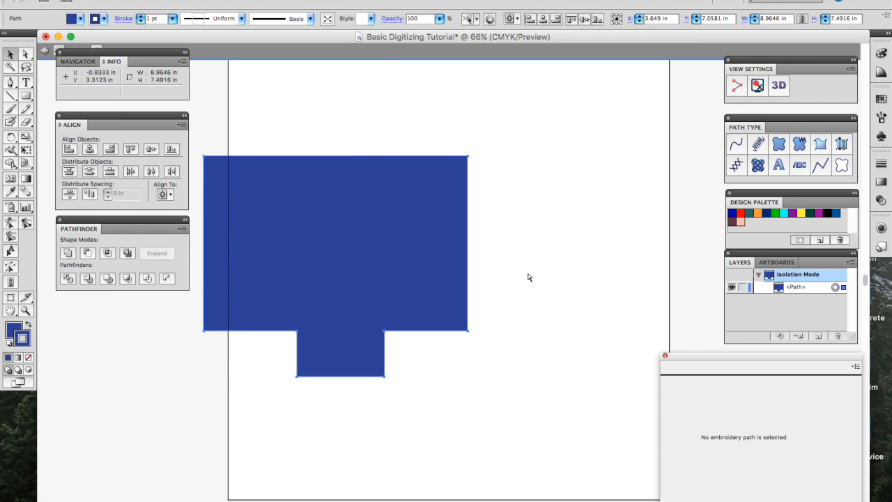
pyautogui.press('super+shift+z')
pyautogui.press('Escape')
pyautogui.click(493, 375)
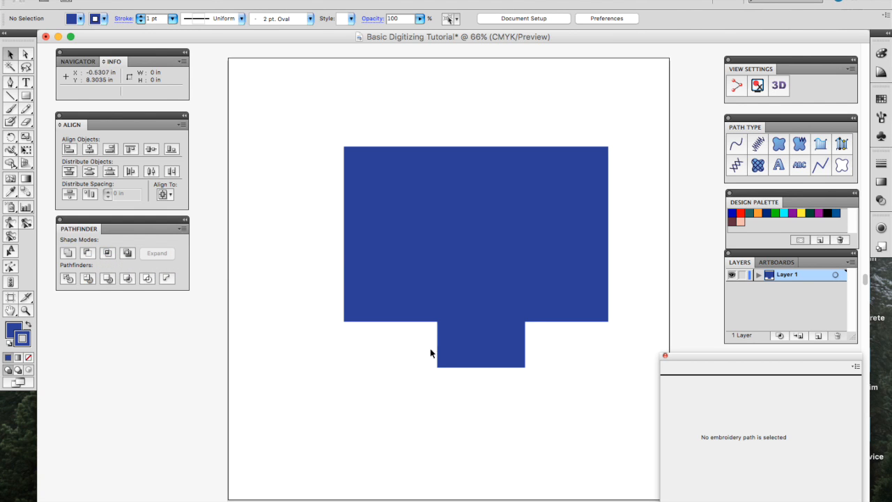
# Step: Move the small rectangle into the large one and trim them, undoing a stray move
pyautogui.moveTo(468, 360); pyautogui.dragTo(459, 261)
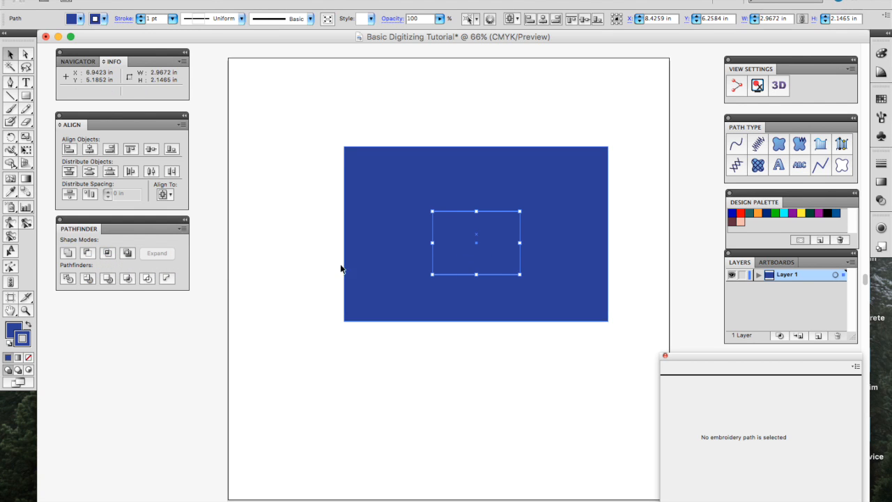
pyautogui.moveTo(314, 113); pyautogui.dragTo(648, 355)
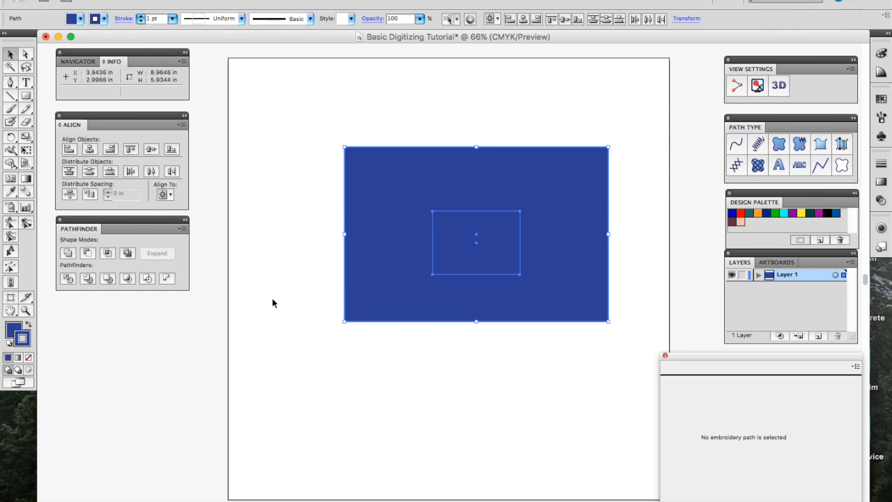
pyautogui.click(88, 277)
pyautogui.doubleClick(473, 257)
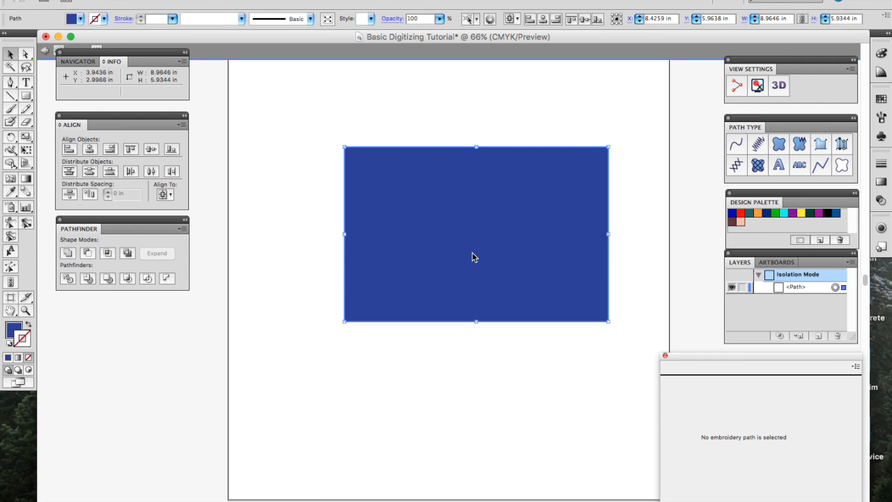
pyautogui.moveTo(493, 260); pyautogui.dragTo(471, 241)
pyautogui.press('super+z')
pyautogui.press('super+z')
pyautogui.press('Escape')
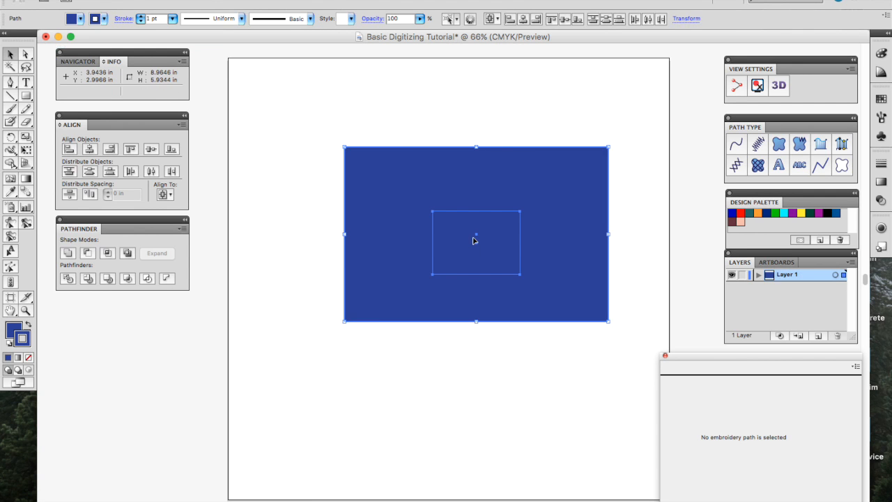
pyautogui.click(640, 202)
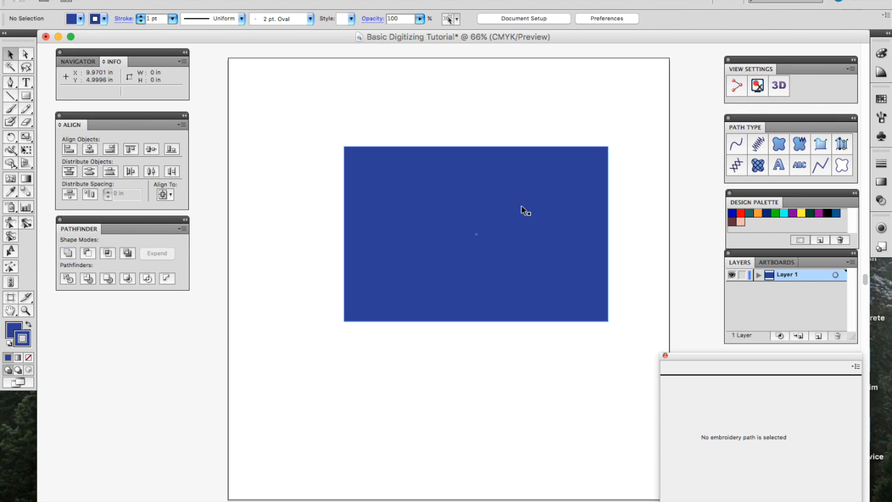
# Step: Shift the large rectangle down and centre the small rectangle inside it
pyautogui.moveTo(490, 227); pyautogui.dragTo(488, 227)
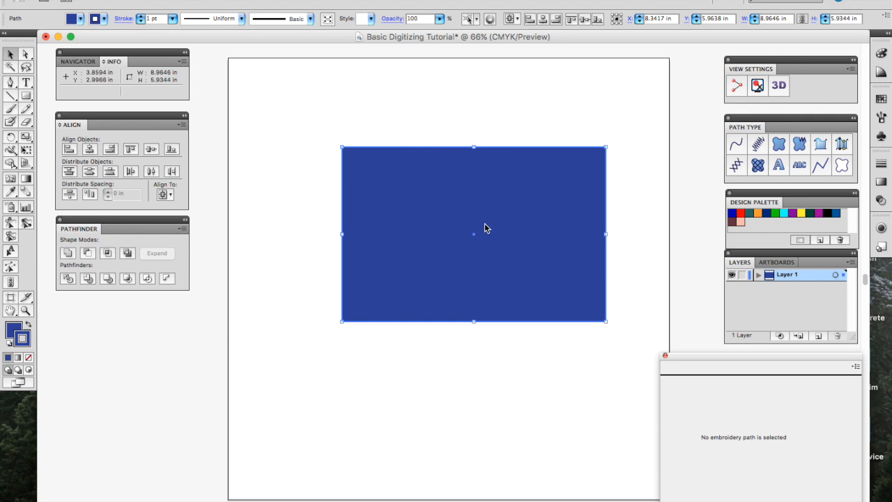
pyautogui.doubleClick(484, 224)
pyautogui.moveTo(512, 251); pyautogui.dragTo(512, 332)
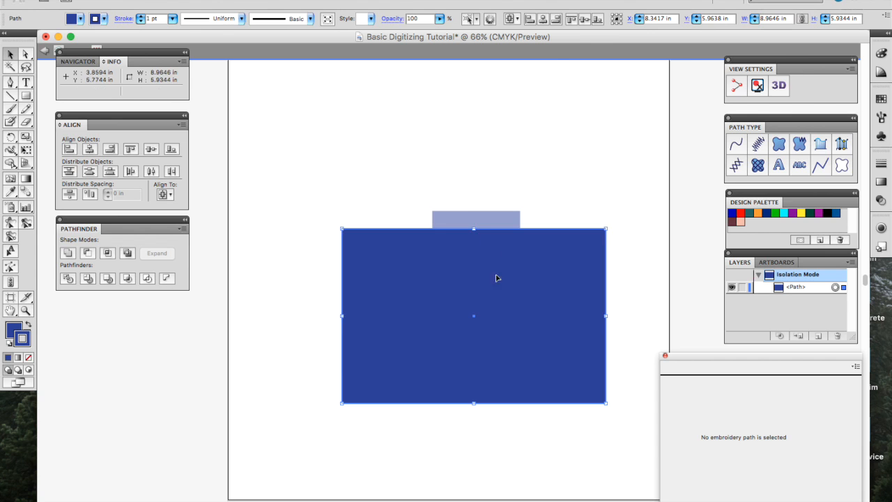
pyautogui.doubleClick(486, 219)
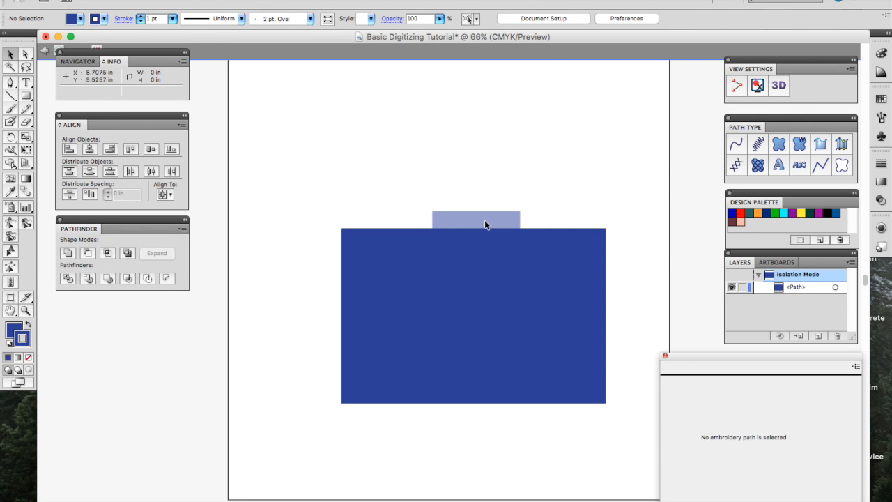
pyautogui.click(490, 218)
pyautogui.moveTo(493, 217); pyautogui.dragTo(489, 292)
# Step: Divide the overlapping rectangles and delete the inner piece to leave a hole
pyautogui.moveTo(324, 179); pyautogui.dragTo(658, 379)
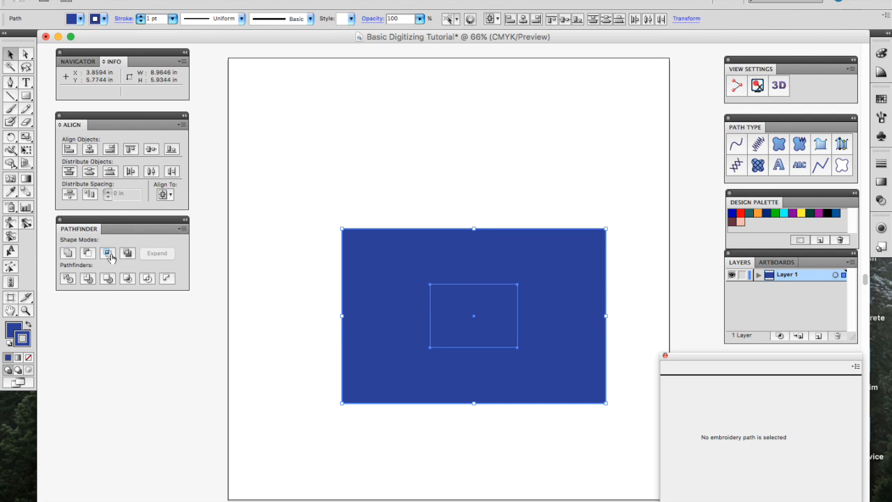
pyautogui.click(66, 281)
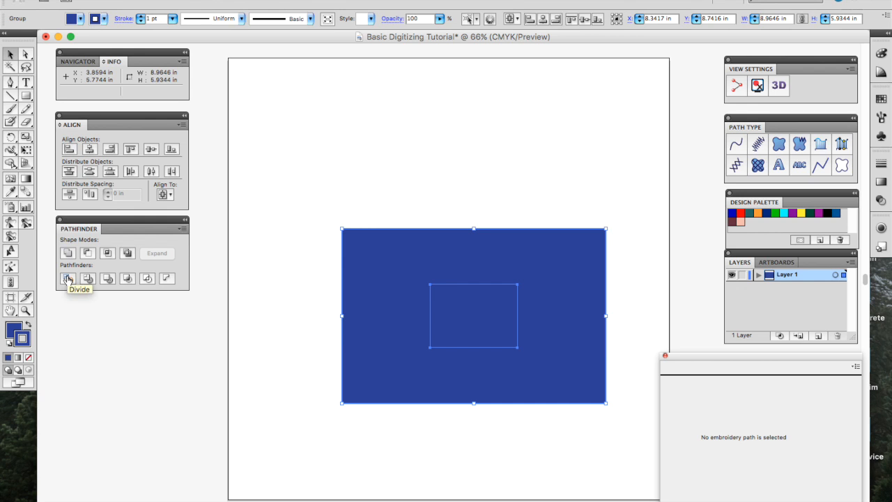
pyautogui.click(346, 159)
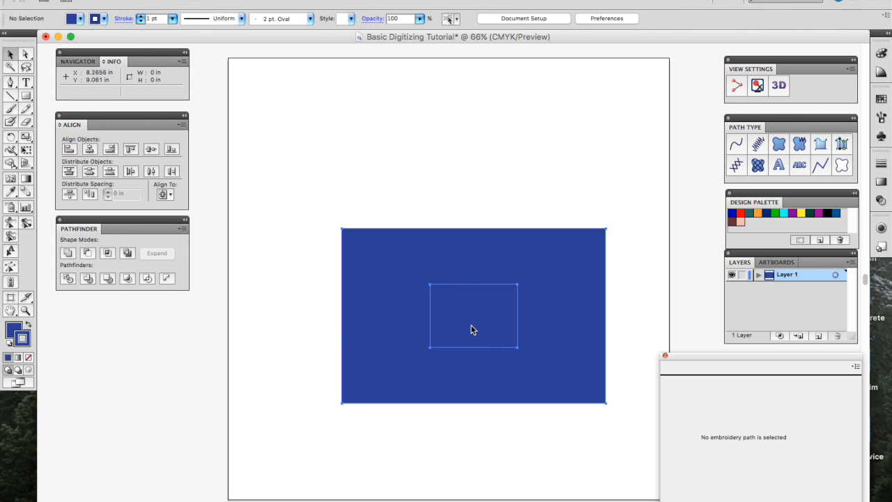
pyautogui.doubleClick(471, 328)
pyautogui.click(472, 329)
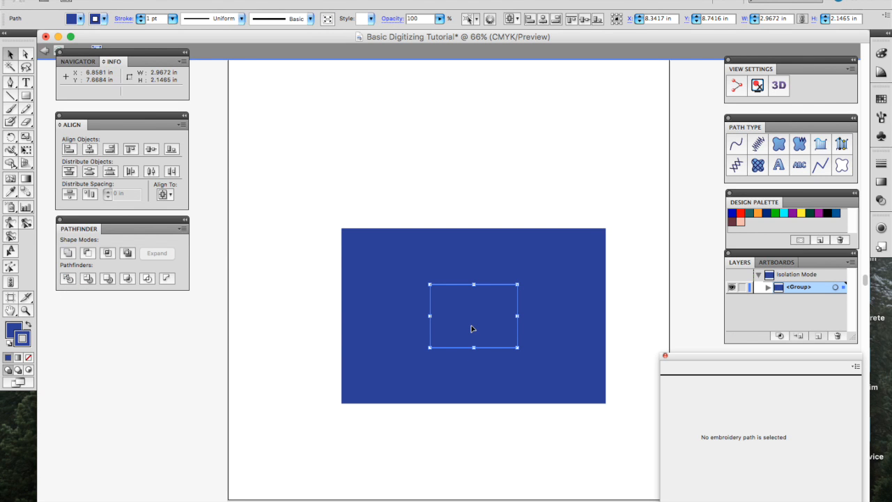
pyautogui.press('Delete')
pyautogui.doubleClick(477, 209)
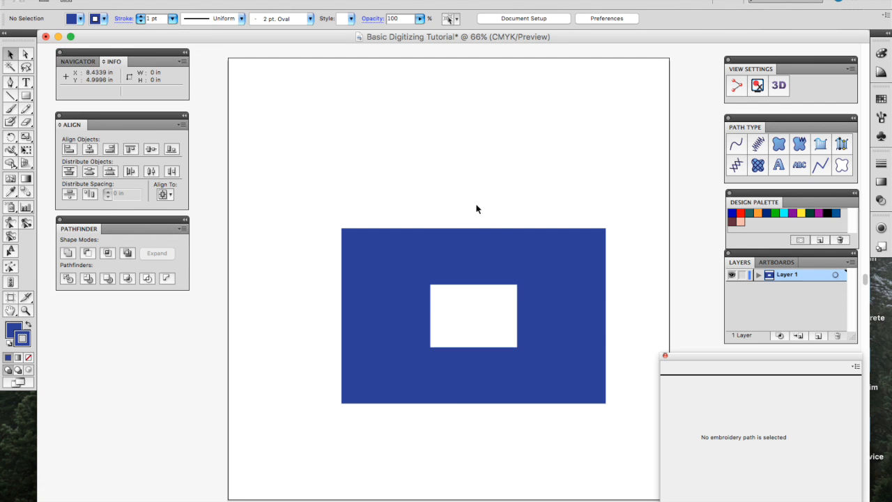
# Step: Delete the holed shape and draw a new blue rectangle about 7.07 × 3.70 in
pyautogui.doubleClick(529, 259)
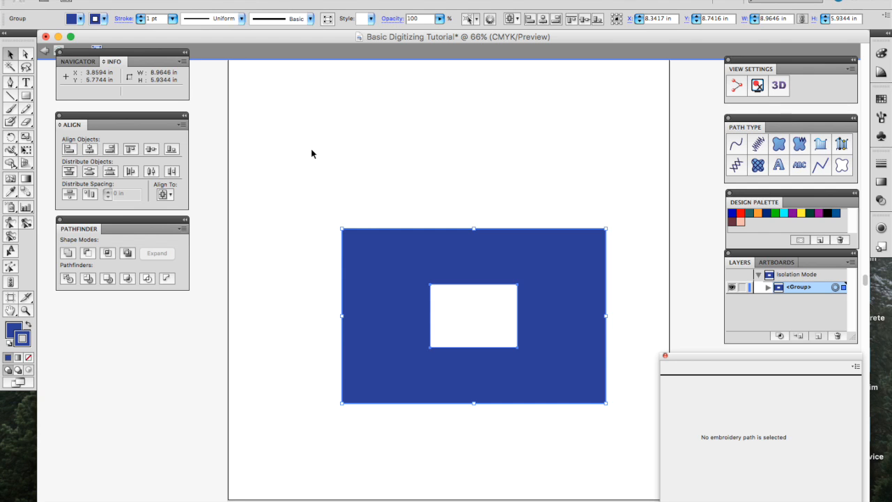
pyautogui.press('Delete')
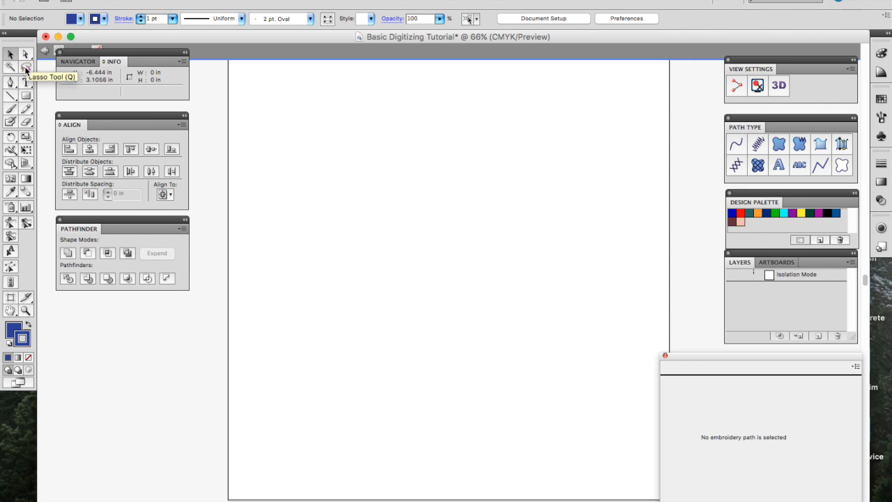
pyautogui.click(26, 96)
pyautogui.moveTo(328, 140); pyautogui.dragTo(536, 249)
pyautogui.press('a')
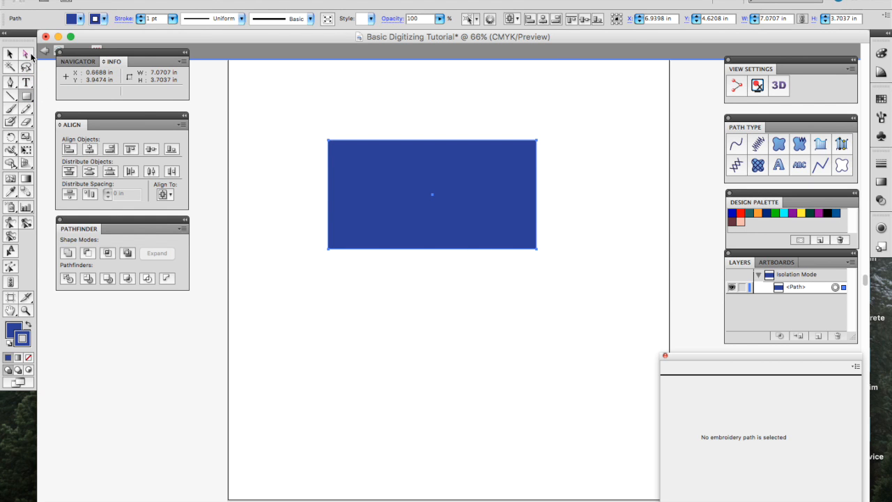
pyautogui.click(329, 142)
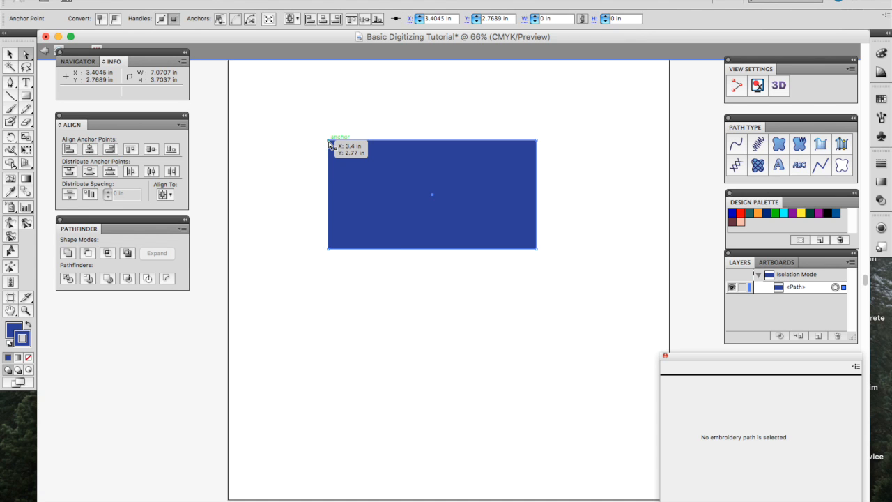
pyautogui.moveTo(330, 143)
pyautogui.mouseDown()
pyautogui.moveTo(414, 182)
pyautogui.moveTo(413, 132)
pyautogui.moveTo(323, 128)
pyautogui.mouseUp()
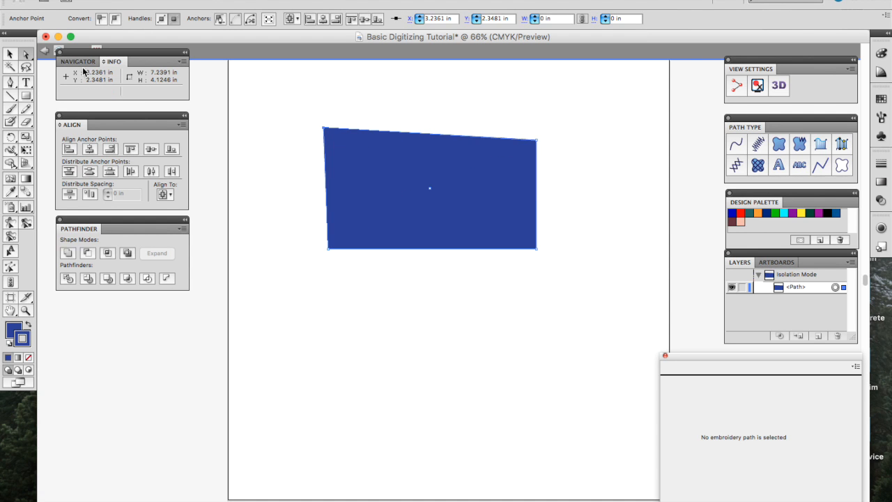
pyautogui.click(11, 68)
pyautogui.click(392, 170)
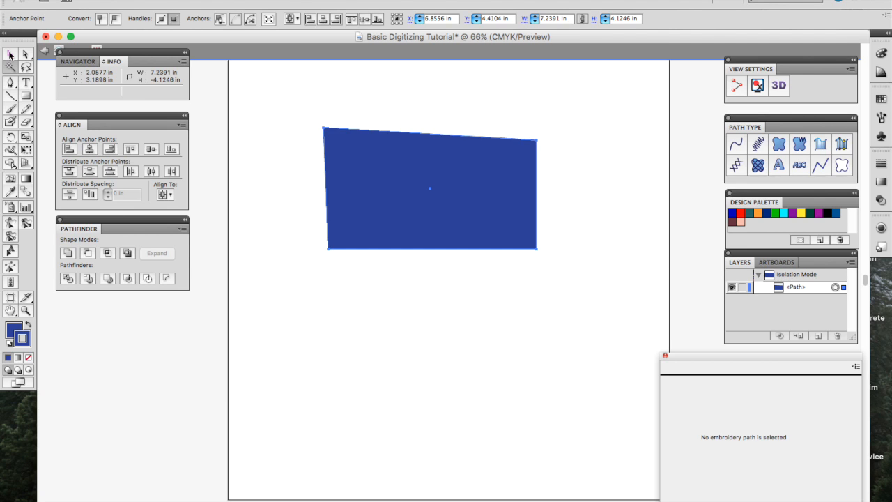
pyautogui.click(26, 67)
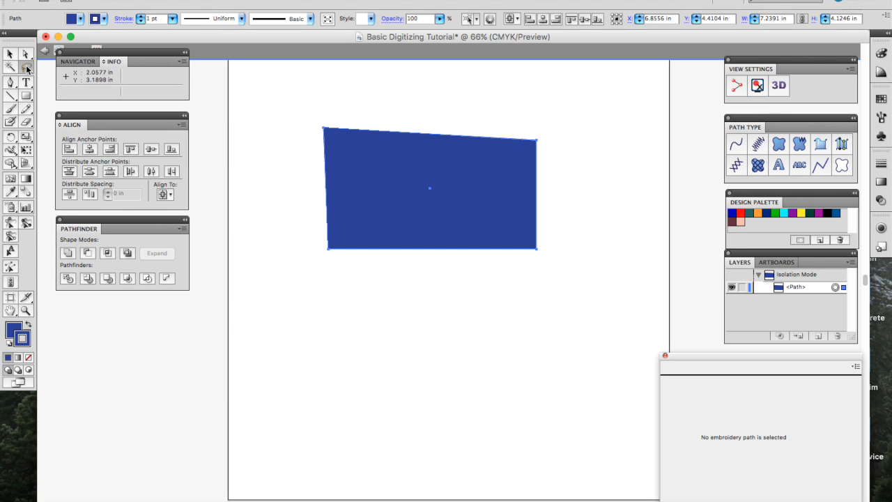
pyautogui.moveTo(279, 119)
pyautogui.mouseDown()
pyautogui.moveTo(493, 107)
pyautogui.moveTo(538, 260)
pyautogui.moveTo(228, 158)
pyautogui.mouseUp()
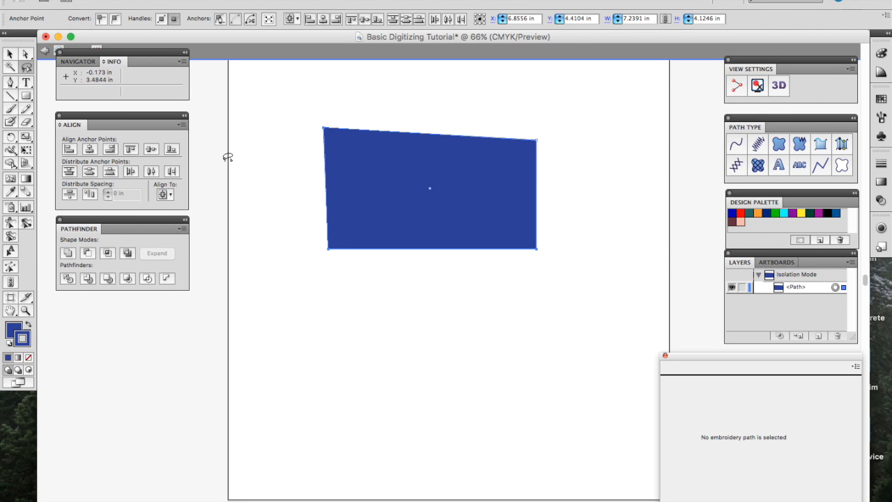
pyautogui.click(7, 81)
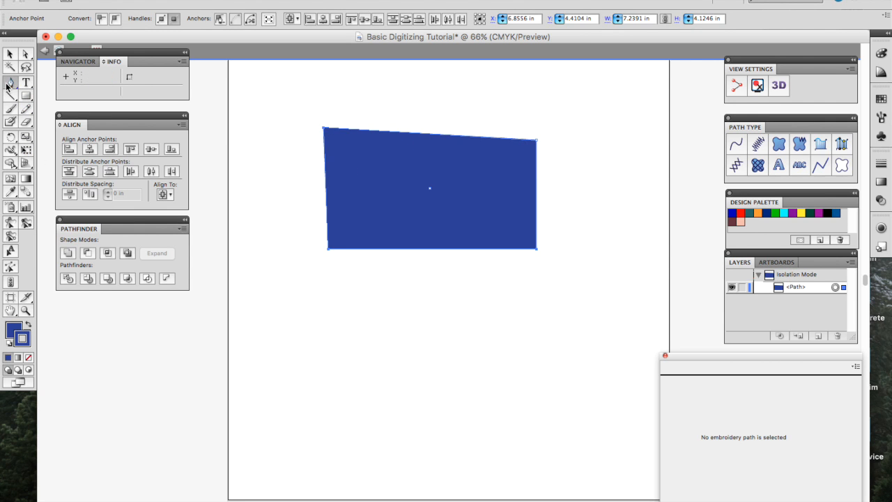
# Step: Start a pen path below the rectangle with a wavy, double-curved bottom edge
pyautogui.click(7, 84)
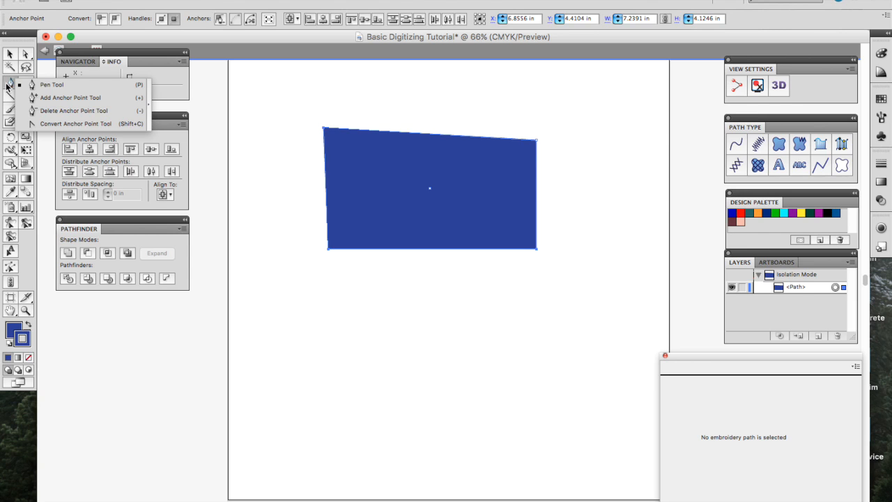
pyautogui.click(60, 111)
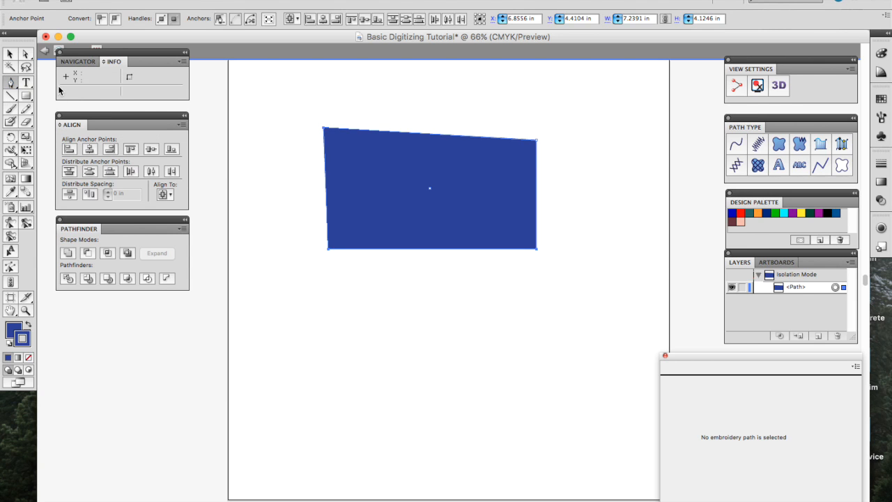
pyautogui.click(284, 318)
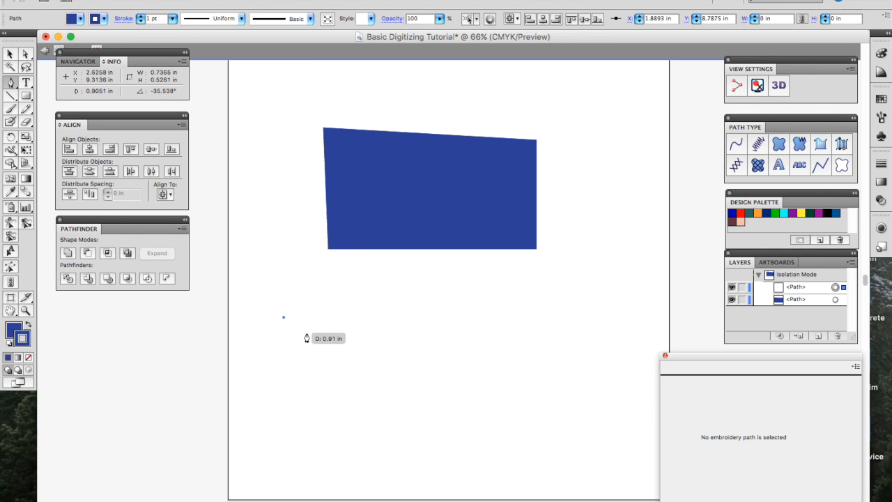
pyautogui.click(323, 386)
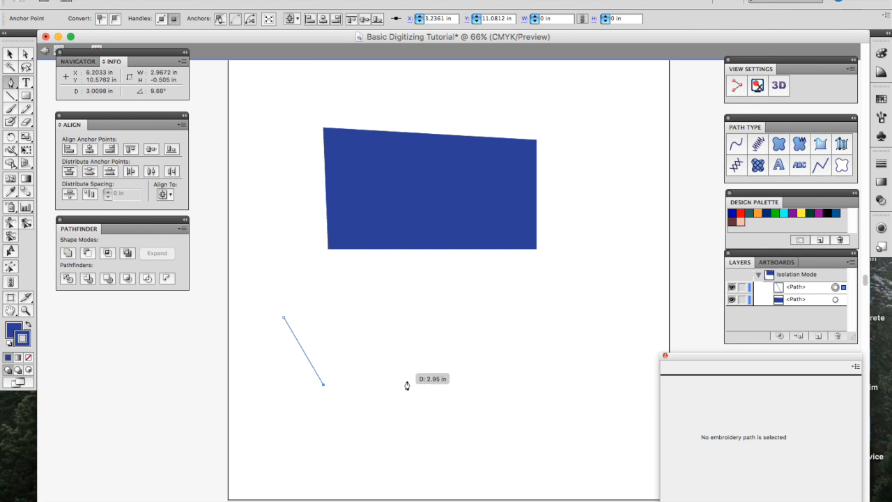
pyautogui.moveTo(405, 381); pyautogui.dragTo(450, 284)
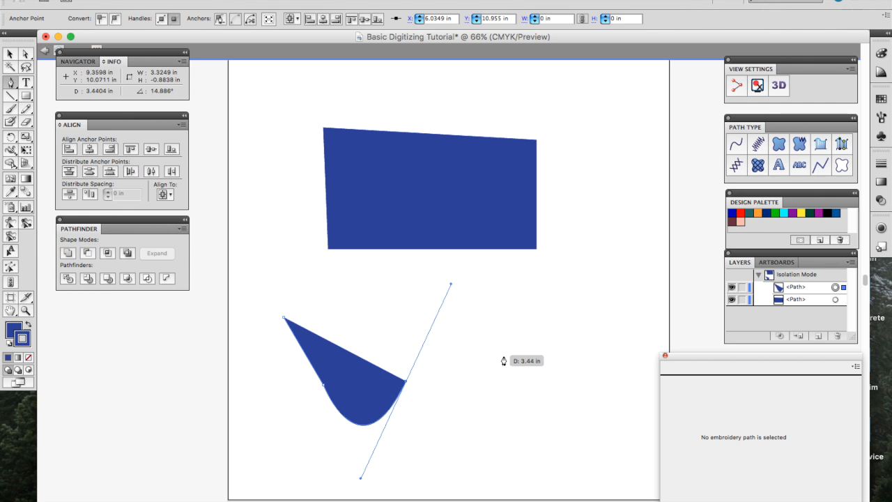
pyautogui.moveTo(493, 352); pyautogui.dragTo(538, 419)
# Step: Add corner points up the right side and along the top, closing the path at its start
pyautogui.click(565, 365)
pyautogui.click(558, 307)
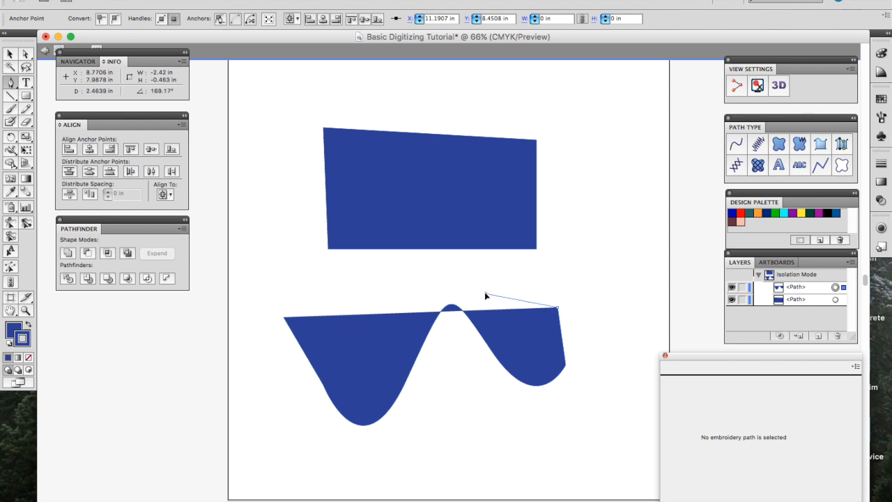
pyautogui.click(485, 293)
pyautogui.click(366, 280)
pyautogui.click(255, 289)
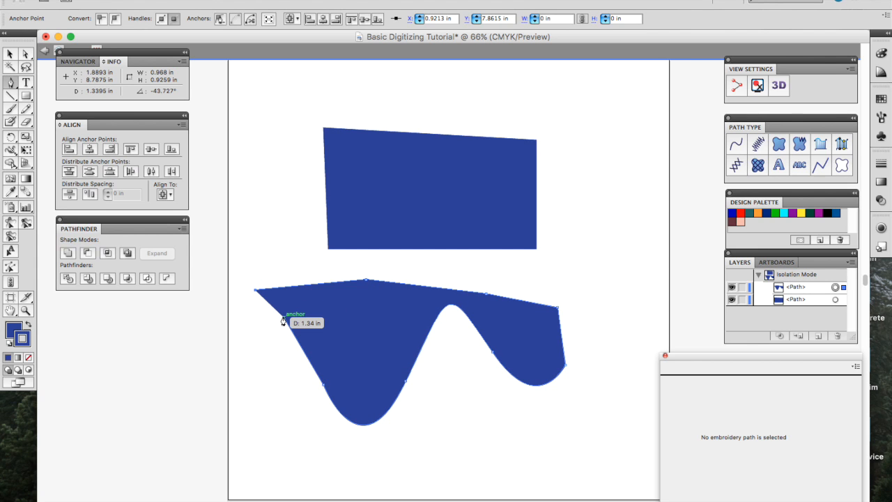
pyautogui.click(283, 319)
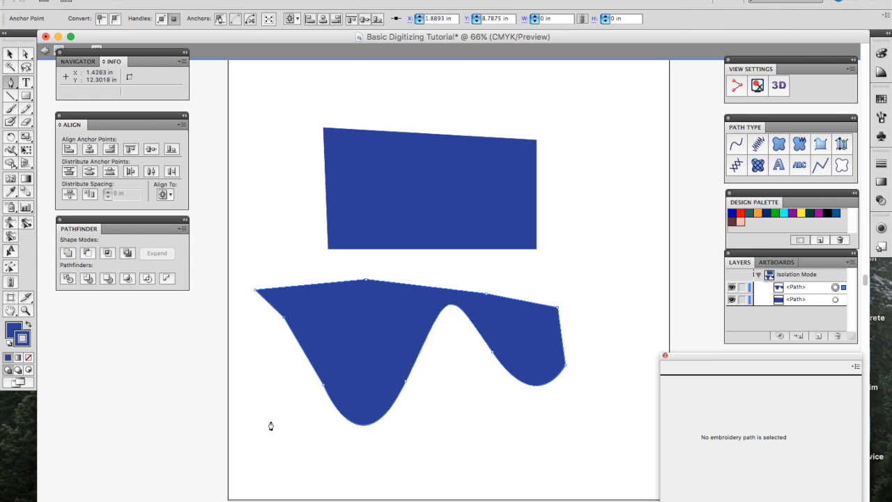
# Step: Nudge the wavy shape down-left, then back slightly right into place
pyautogui.press('v')
pyautogui.moveTo(373, 333); pyautogui.dragTo(280, 377)
pyautogui.moveTo(282, 376)
pyautogui.mouseDown()
pyautogui.moveTo(387, 376)
pyautogui.moveTo(387, 333)
pyautogui.mouseUp()
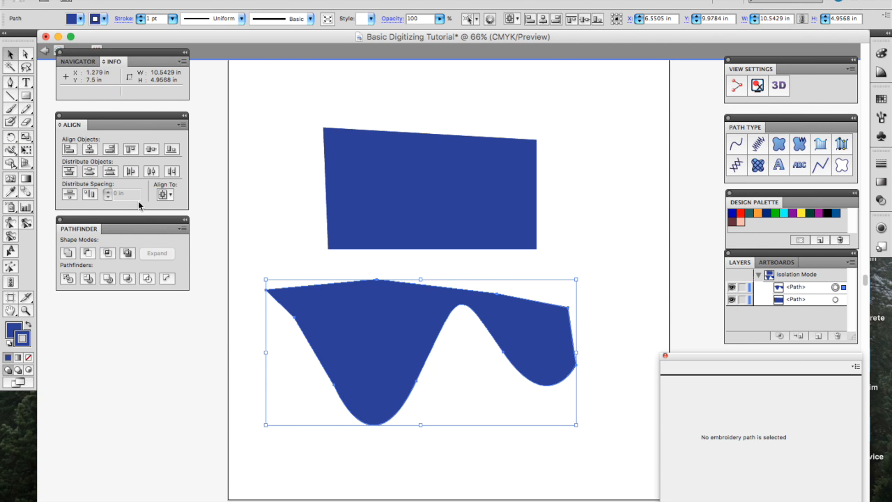
# Step: Add anchor points on the shape's top edge and around both slopes and bottom of the left dip
pyautogui.click(12, 83)
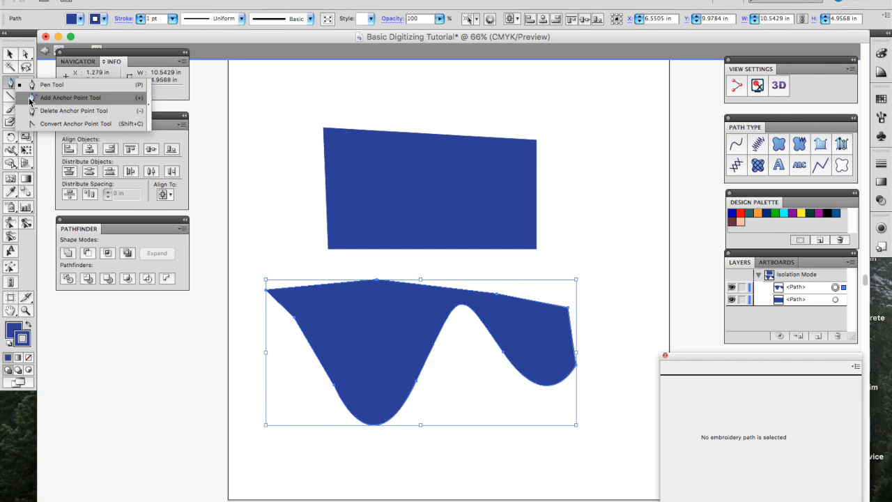
pyautogui.click(29, 100)
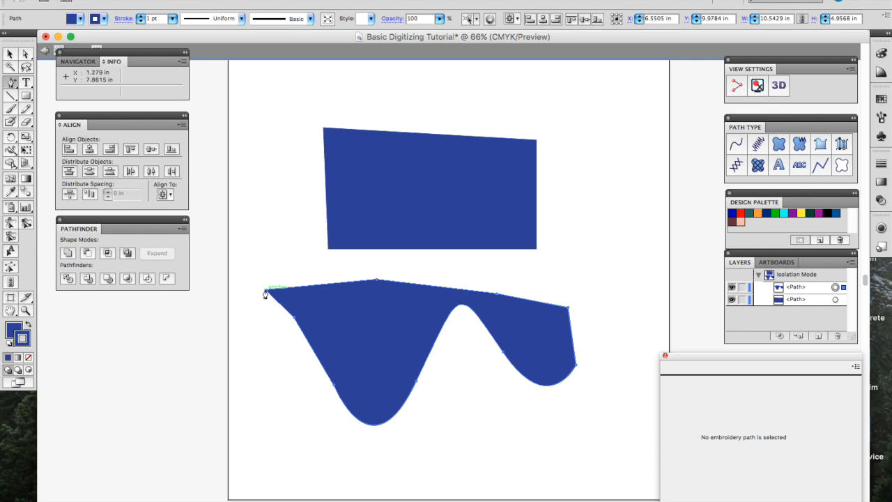
pyautogui.click(317, 286)
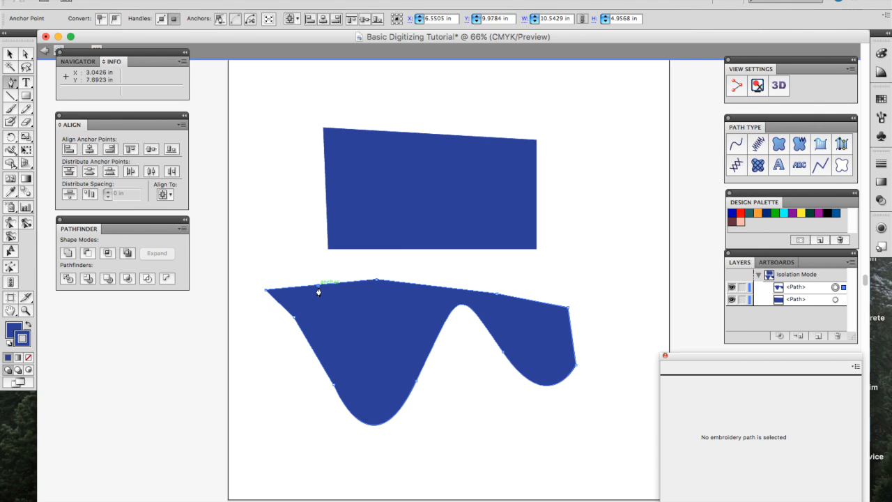
pyautogui.click(432, 344)
pyautogui.click(383, 424)
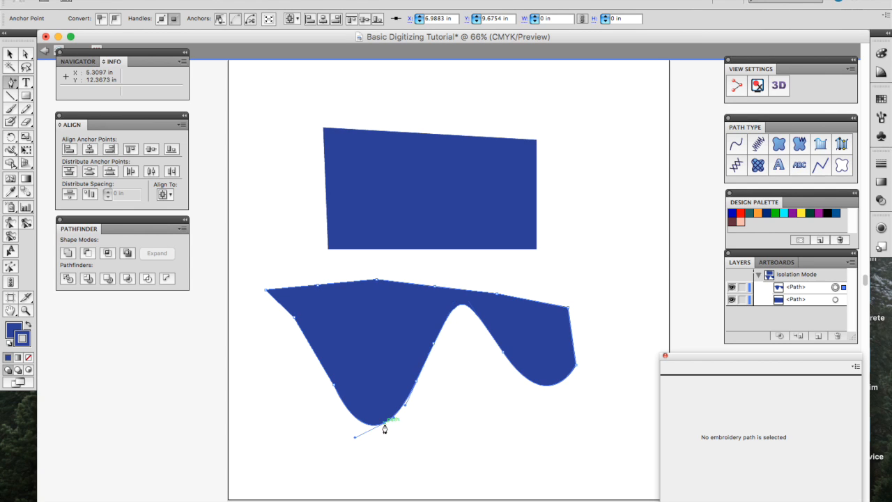
pyautogui.click(349, 411)
pyautogui.click(25, 54)
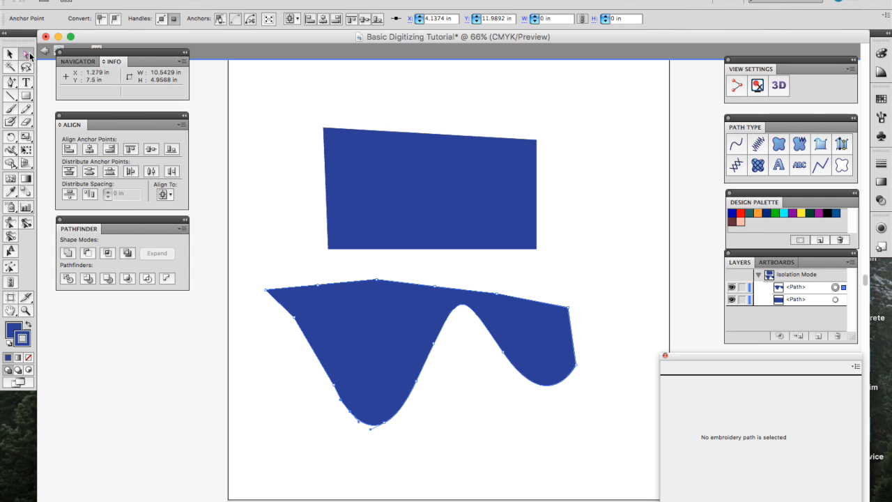
# Step: Drag the top-edge anchors up and pull the lower curve and right corner outward into two lobes
pyautogui.moveTo(313, 280); pyautogui.dragTo(283, 251)
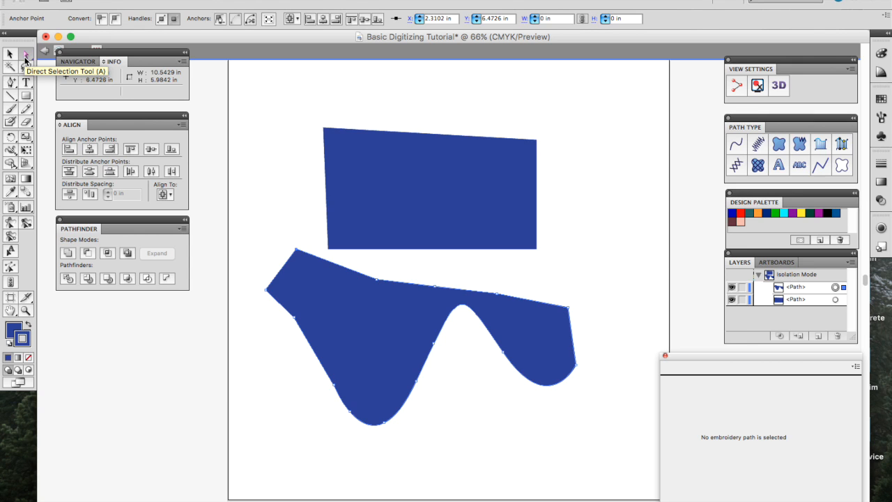
pyautogui.moveTo(436, 289); pyautogui.dragTo(452, 263)
pyautogui.moveTo(502, 295); pyautogui.dragTo(496, 293)
pyautogui.moveTo(503, 351); pyautogui.dragTo(456, 438)
pyautogui.moveTo(576, 368); pyautogui.dragTo(624, 335)
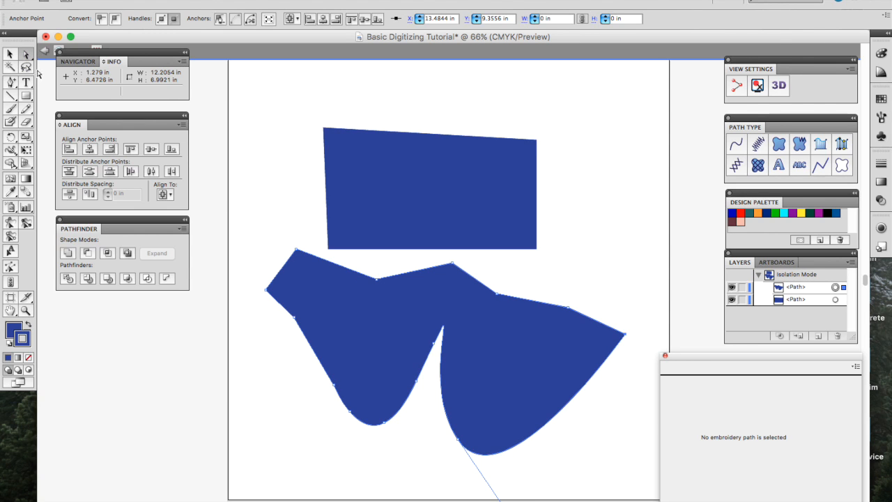
# Step: Remove the top-left anchor and one top-edge anchor to straighten the upper-left edge
pyautogui.moveTo(11, 85); pyautogui.dragTo(42, 114)
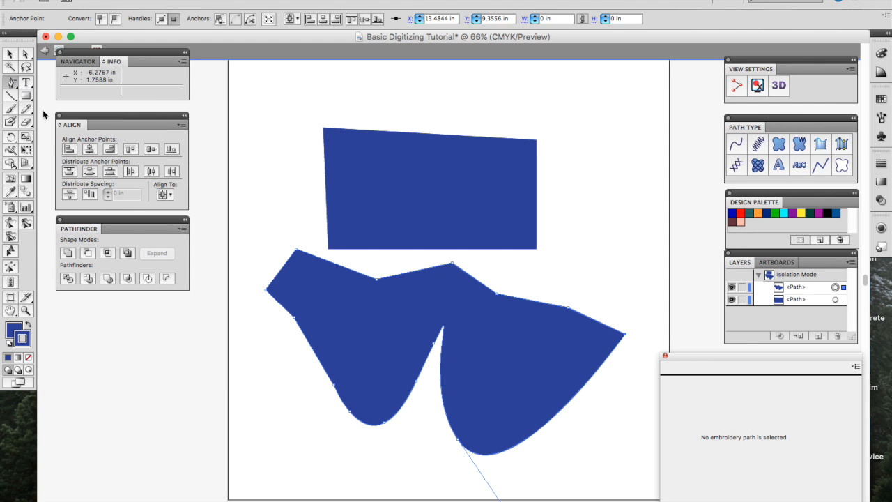
pyautogui.click(295, 251)
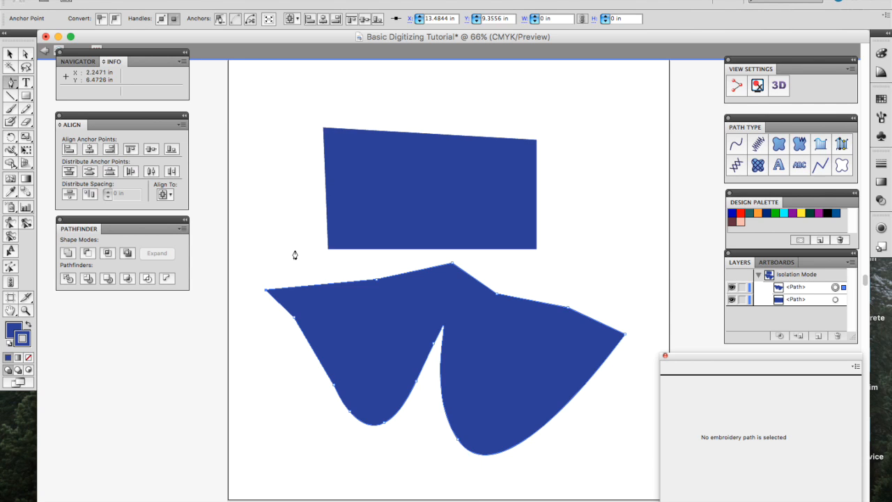
pyautogui.click(377, 281)
pyautogui.click(26, 83)
pyautogui.click(26, 83)
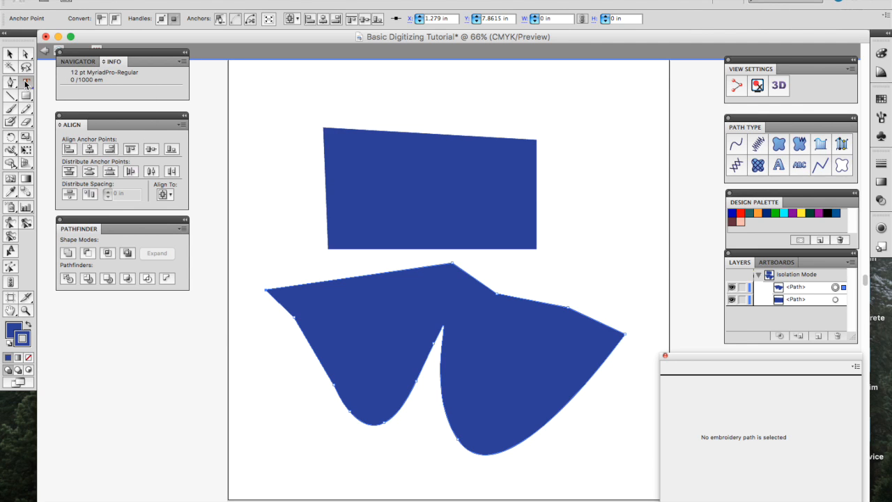
# Step: Move the lower wavy shape down and to the left, then reselect it
pyautogui.click(11, 83)
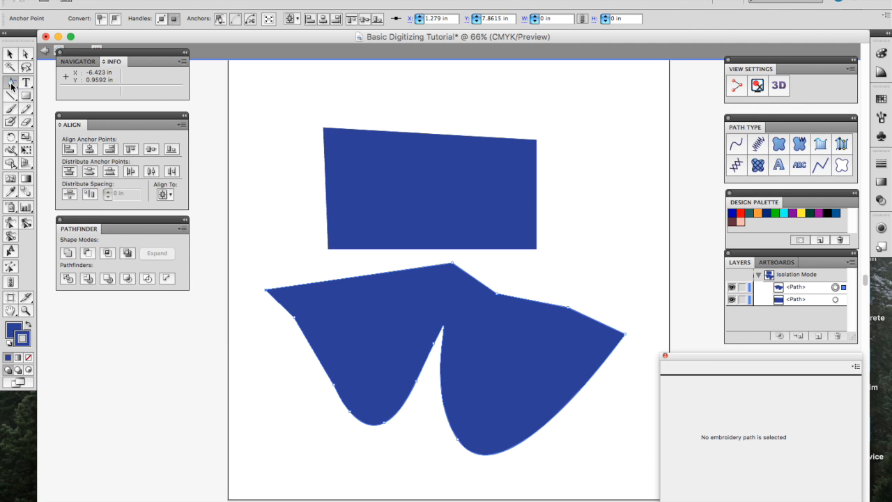
pyautogui.click(11, 83)
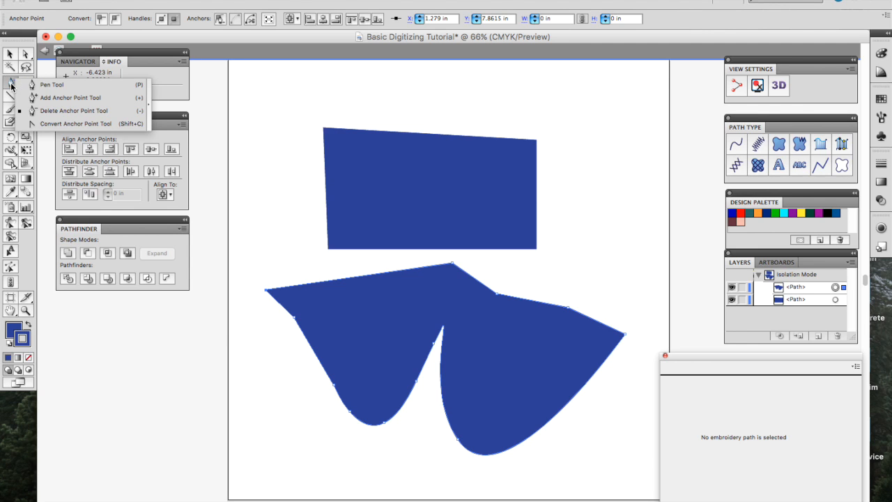
pyautogui.click(69, 123)
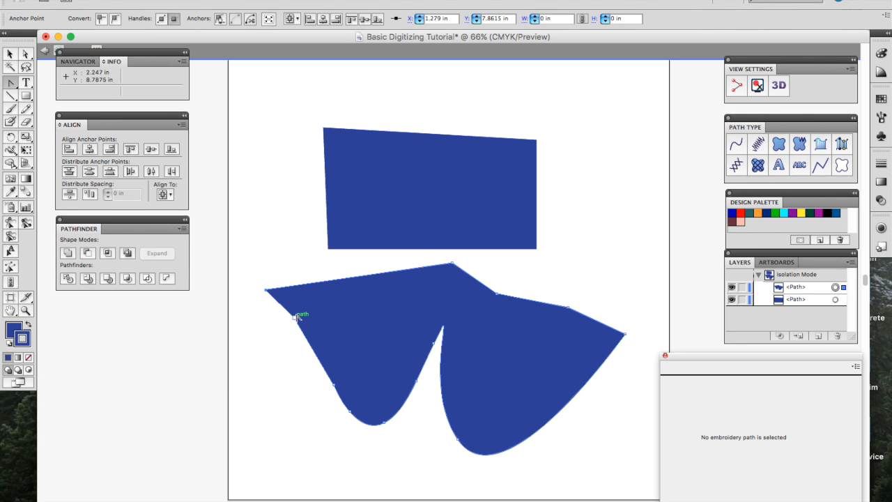
pyautogui.press('v')
pyautogui.moveTo(298, 317); pyautogui.dragTo(282, 337)
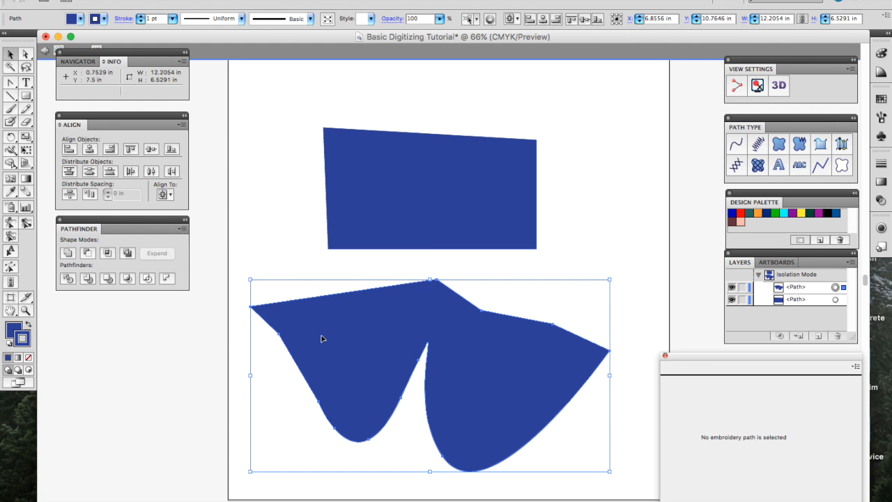
pyautogui.click(288, 255)
pyautogui.click(304, 340)
# Step: In isolation, pull the left anchors down-left and convert the lower-left point into a sharp corner
pyautogui.doubleClick(337, 363)
pyautogui.press('a')
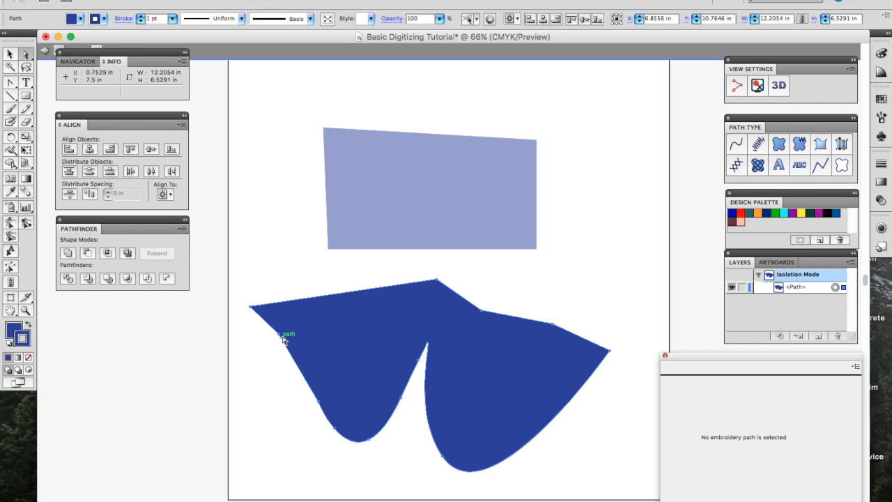
pyautogui.moveTo(275, 331); pyautogui.dragTo(248, 364)
pyautogui.moveTo(333, 429); pyautogui.dragTo(287, 460)
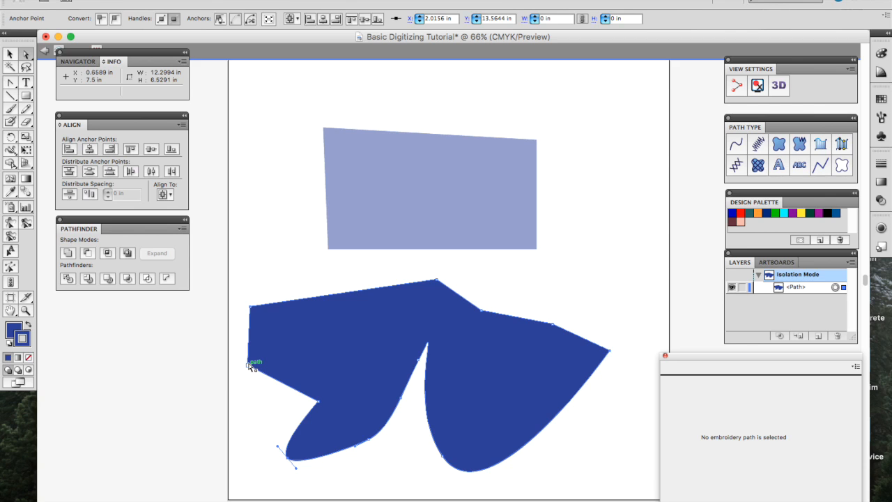
pyautogui.click(10, 82)
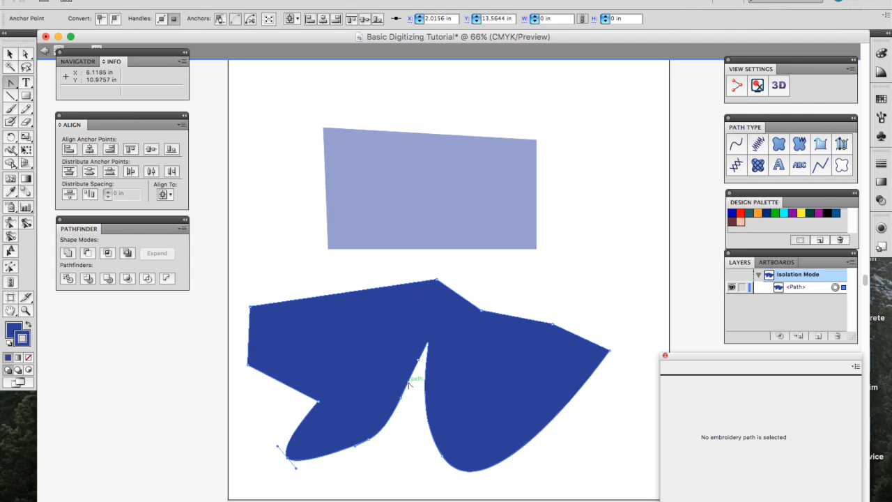
pyautogui.click(288, 457)
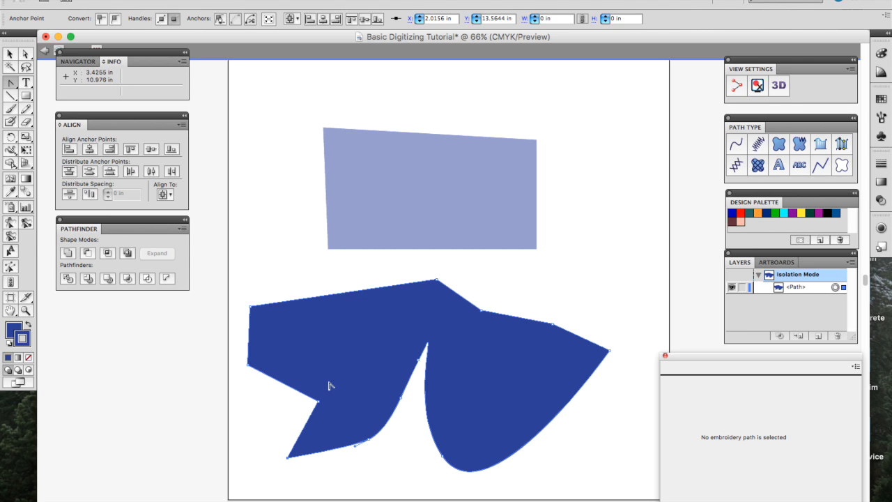
# Step: Pull the right lobe's upper anchor up and right, undoing a trial curve-handle adjustment
pyautogui.click(26, 54)
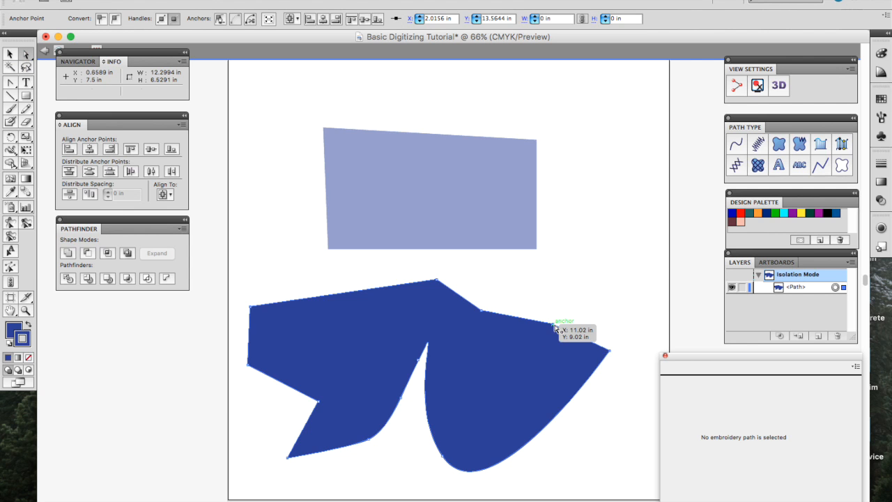
pyautogui.moveTo(552, 323); pyautogui.dragTo(567, 286)
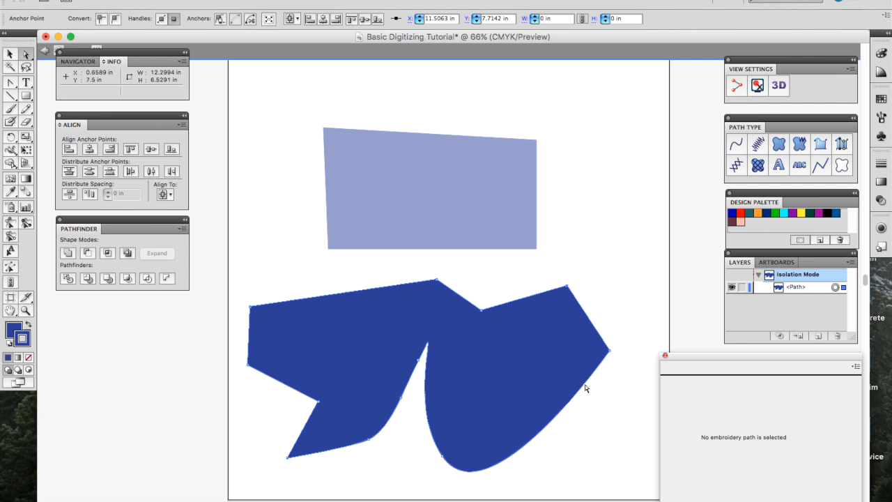
pyautogui.click(441, 456)
pyautogui.scroll(-3, 442, 458)
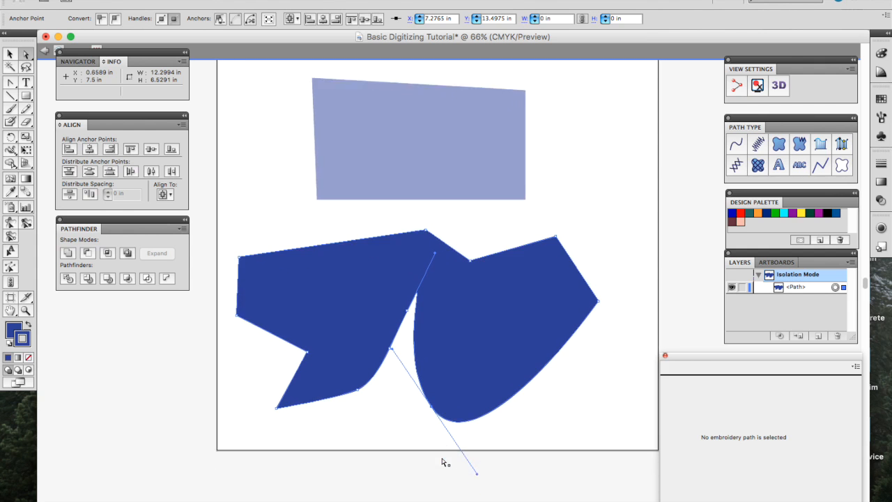
pyautogui.scroll(-1, 441, 459)
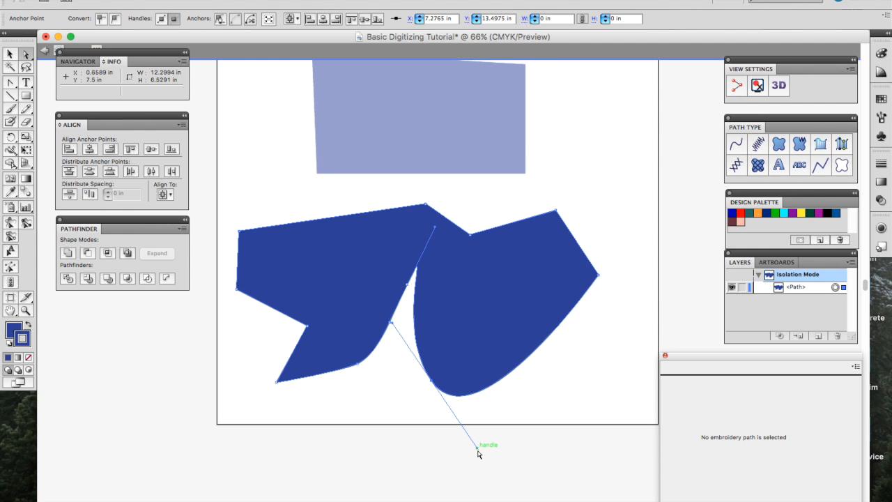
pyautogui.moveTo(478, 453); pyautogui.dragTo(324, 335)
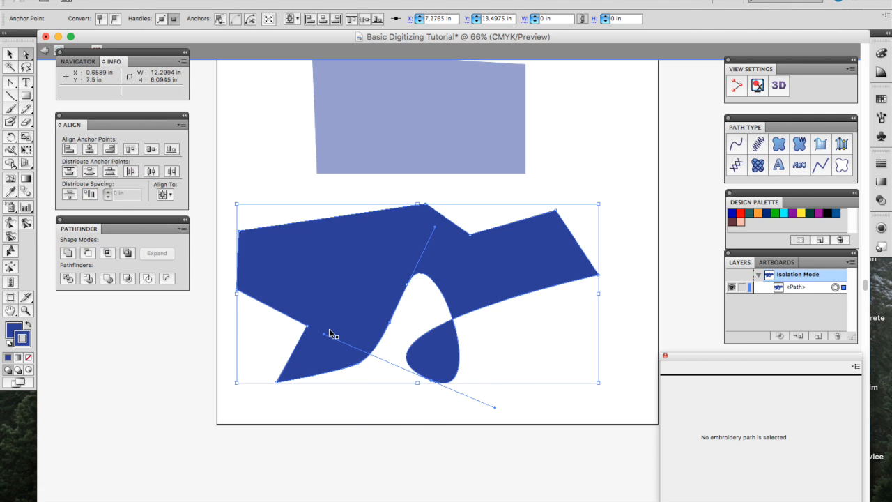
pyautogui.press('super+z')
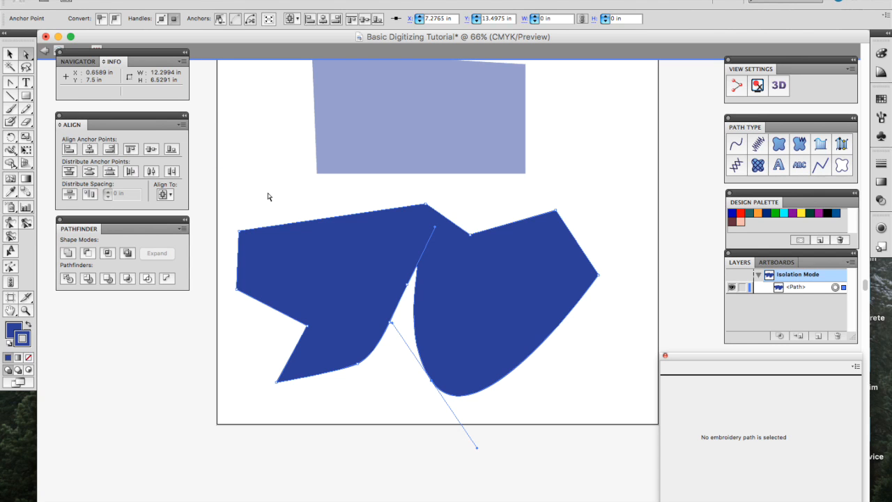
# Step: Place an empty type object below the artboard and set its font to Myriad Hebrew
pyautogui.click(25, 85)
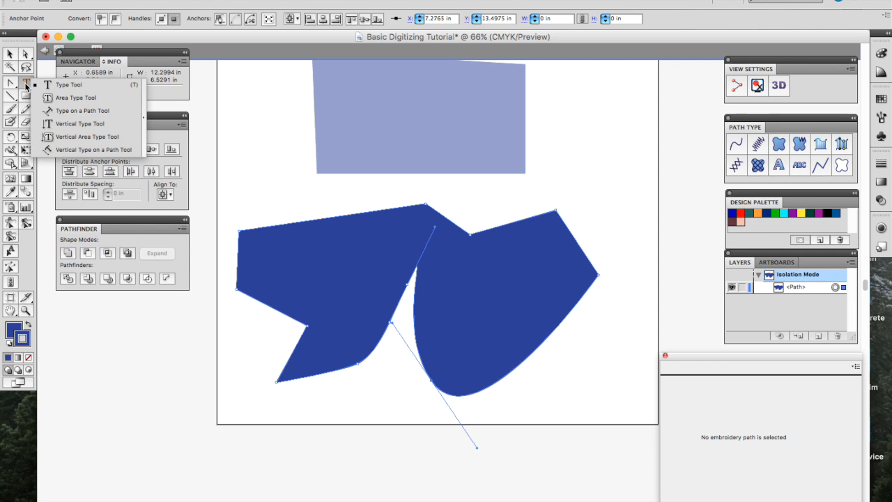
pyautogui.click(25, 86)
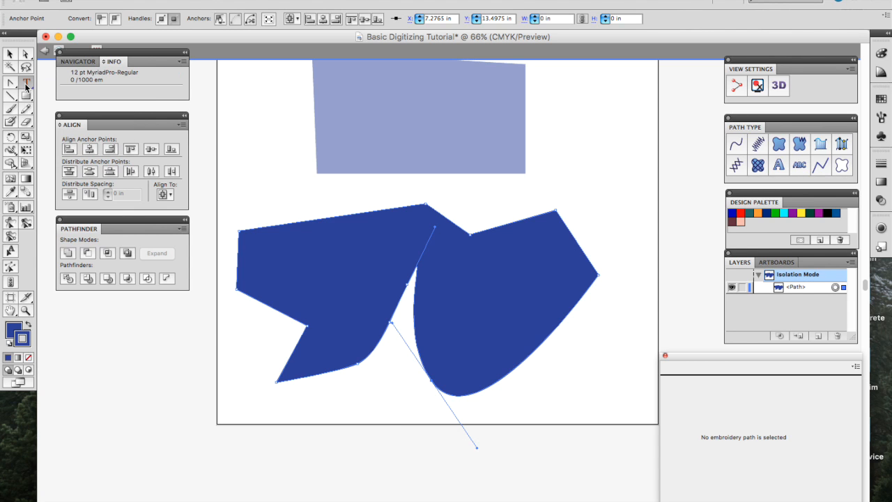
pyautogui.scroll(-4, 298, 472)
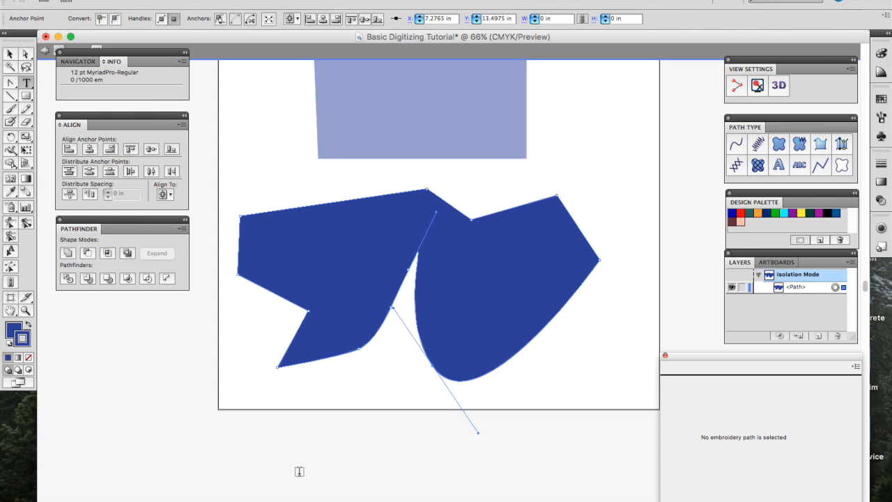
pyautogui.click(255, 419)
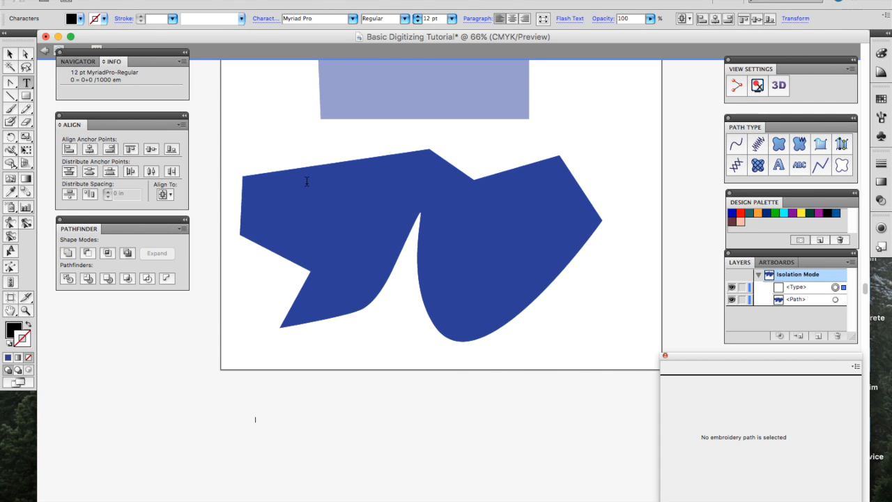
pyautogui.click(352, 19)
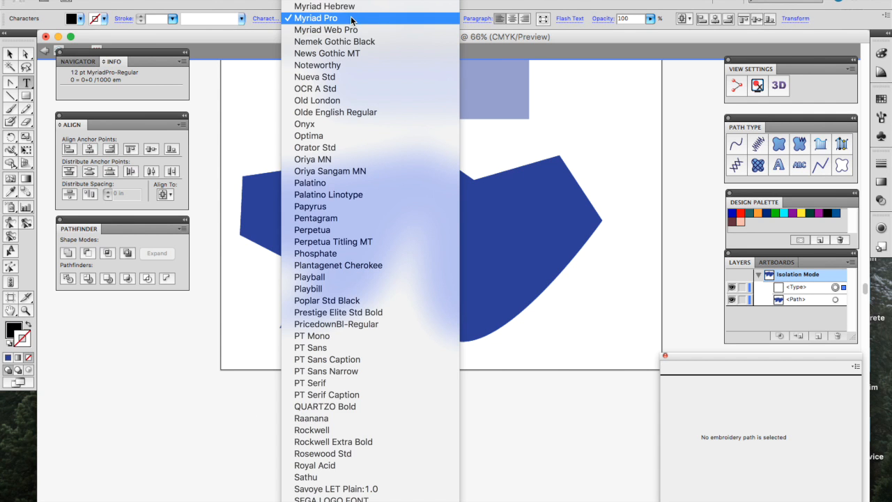
pyautogui.click(346, 8)
pyautogui.click(438, 19)
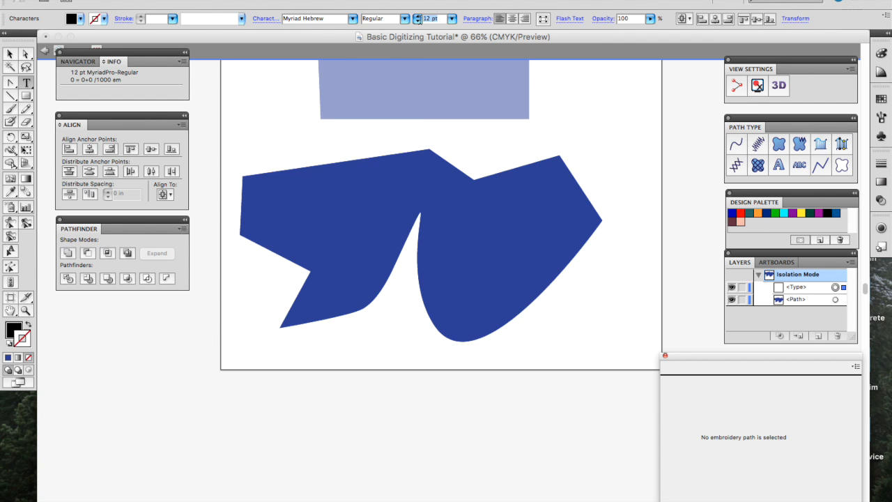
pyautogui.click(361, 0)
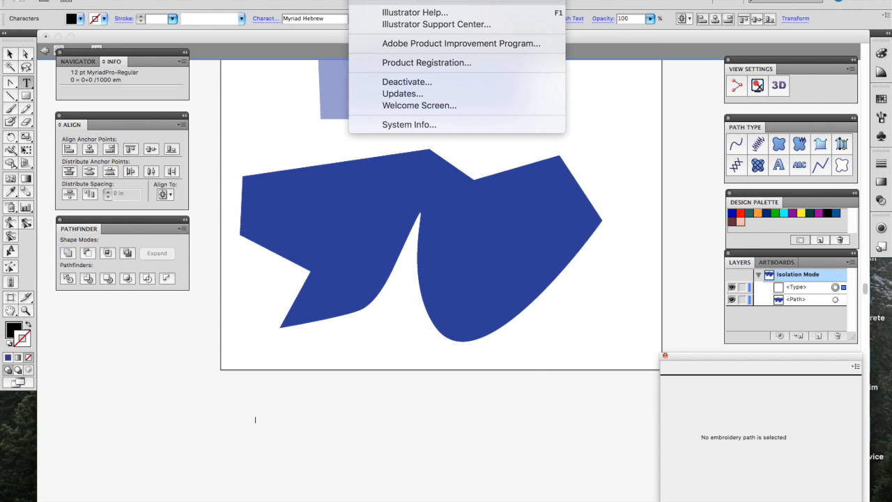
pyautogui.moveTo(326, 0)
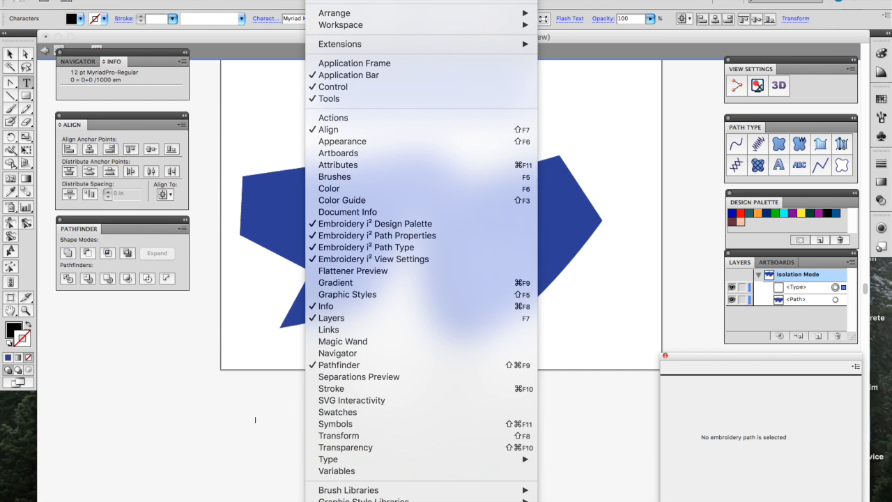
# Step: Find Units preferences via Help search 'units' and set Stroke and Type units to Inches
pyautogui.moveTo(361, 0)
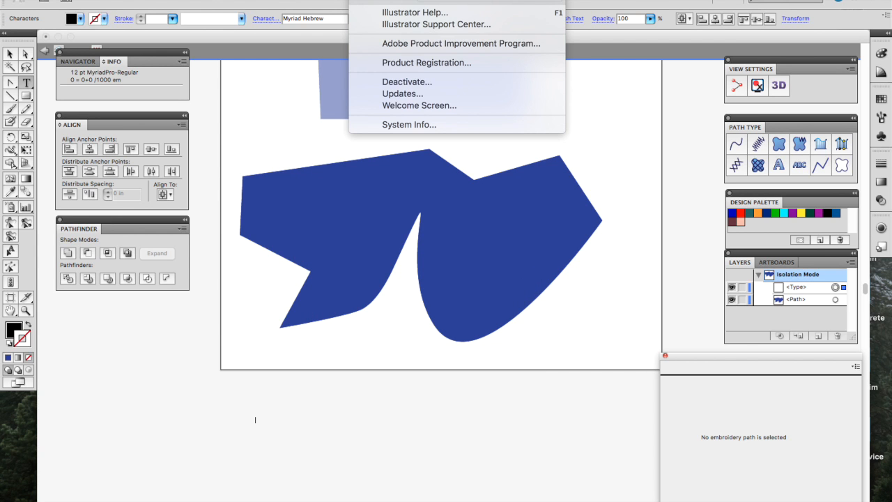
pyautogui.write('units')
pyautogui.press('Down')
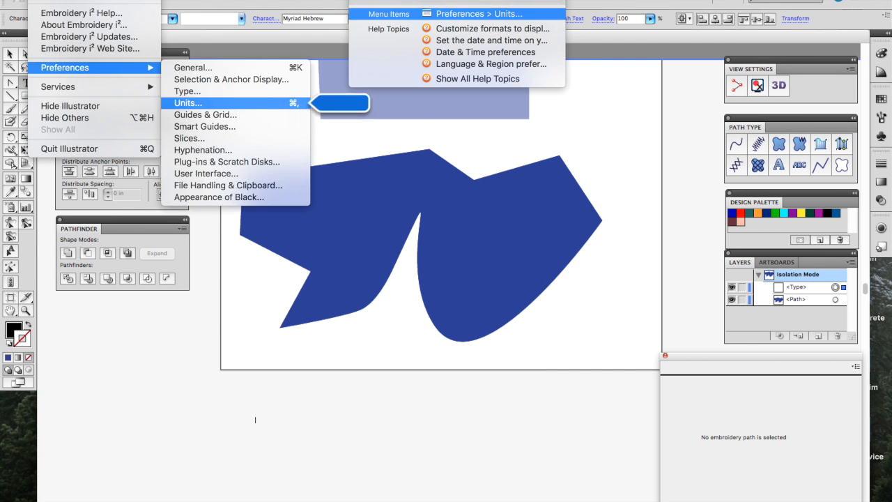
pyautogui.press('Return')
pyautogui.click(423, 154)
pyautogui.click(414, 176)
pyautogui.click(415, 171)
pyautogui.click(414, 182)
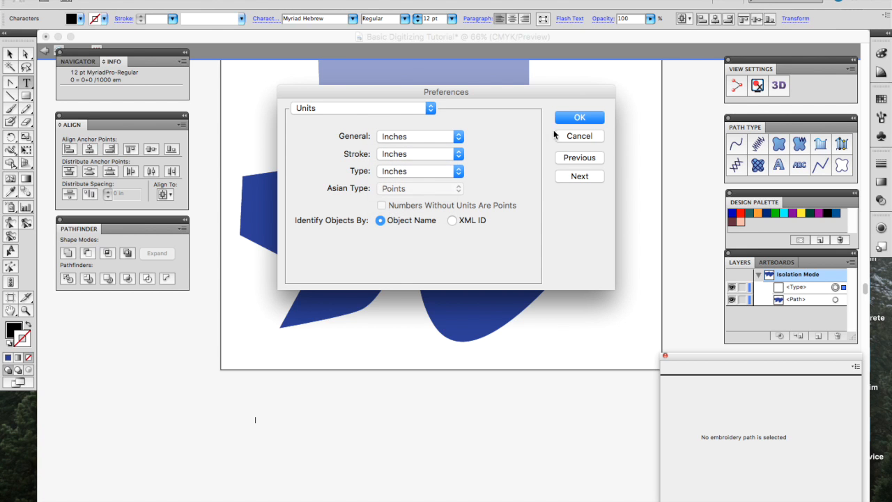
pyautogui.click(575, 122)
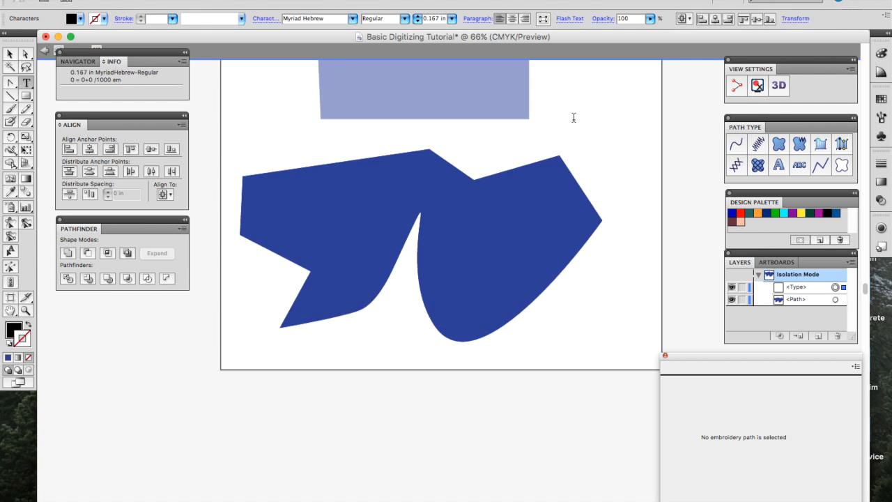
# Step: Recheck the Units preferences, then select the whole font size value for replacing
pyautogui.click(362, 0)
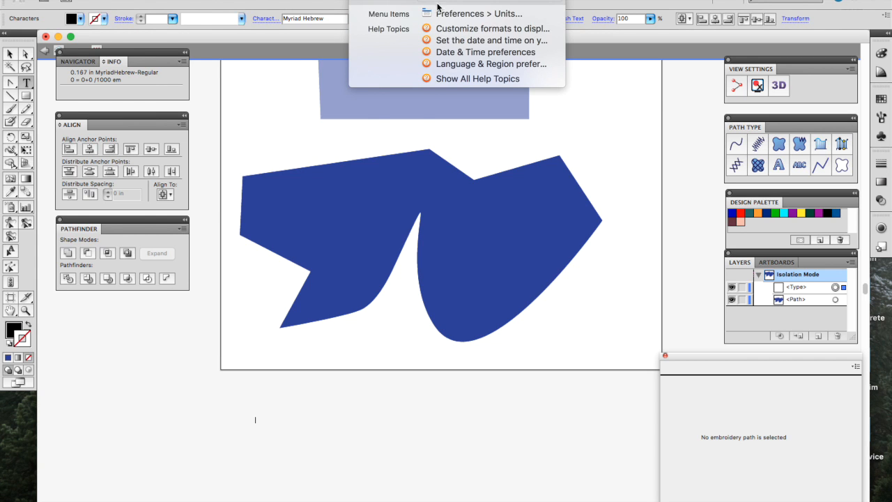
pyautogui.click(434, 14)
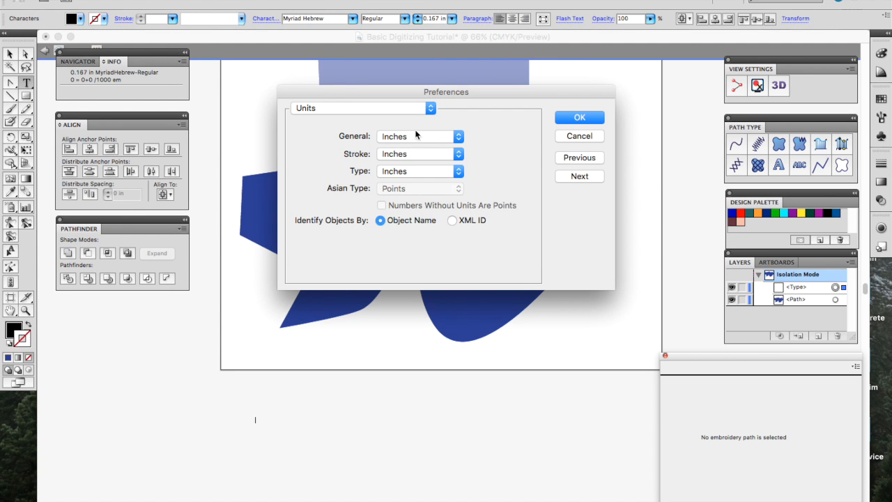
pyautogui.click(592, 119)
pyautogui.click(439, 19)
pyautogui.doubleClick(439, 19)
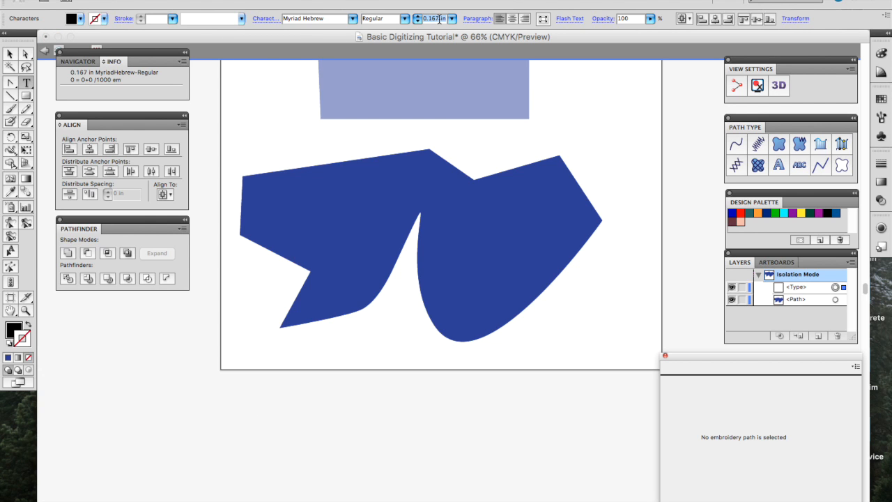
# Step: Type 'hello' in 1 in Papyrus and stretch it much wider
pyautogui.write('1')
pyautogui.press('Return')
pyautogui.click(354, 19)
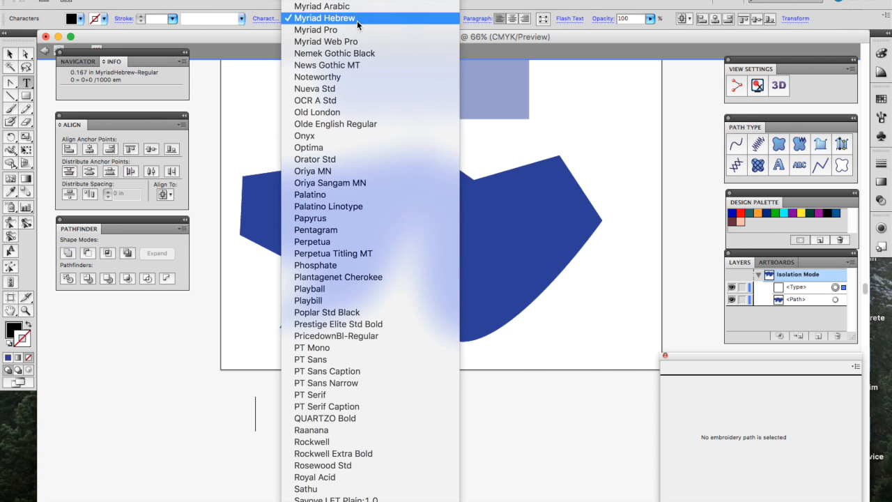
pyautogui.click(328, 219)
pyautogui.write('hello')
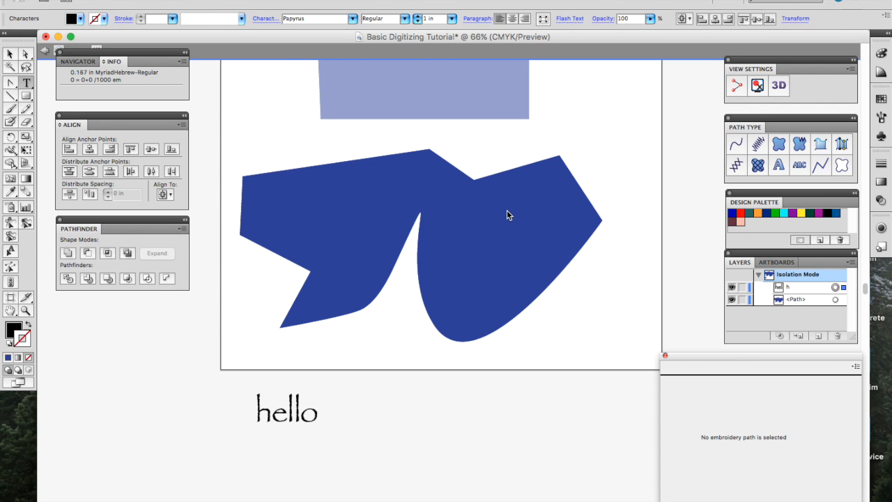
pyautogui.press('BackSpace')
pyautogui.press('BackSpace')
pyautogui.press('BackSpace')
pyautogui.press('BackSpace')
pyautogui.press('BackSpace')
pyautogui.write('hello')
pyautogui.click(10, 54)
pyautogui.moveTo(322, 392); pyautogui.dragTo(454, 360)
# Step: Delete the dark blue shape and the 'hello' text, exit isolation mode, and delete the light blue shape
pyautogui.press('Delete')
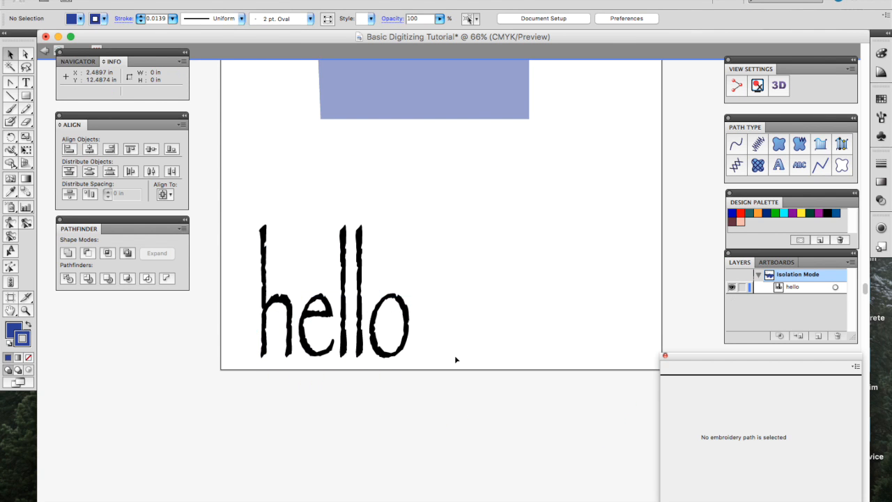
pyautogui.click(409, 340)
pyautogui.press('Delete')
pyautogui.scroll(3, 393, 324)
pyautogui.doubleClick(392, 323)
pyautogui.click(423, 163)
pyautogui.press('Delete')
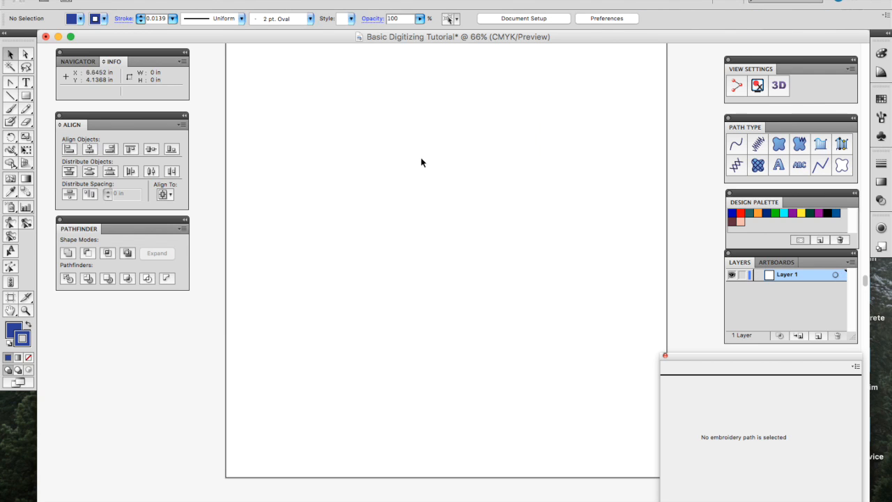
# Step: Draw practice lines with the Line Segment tool: a long slanted line, diagonals and two horizontals
pyautogui.click(15, 99)
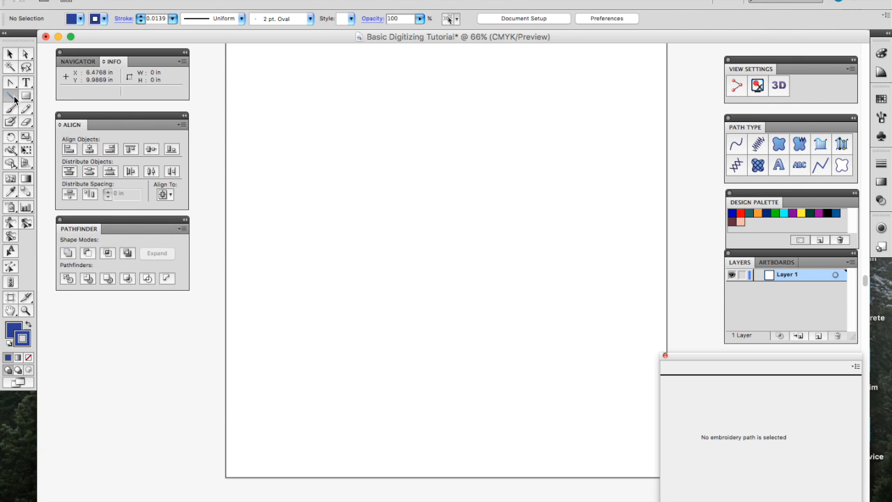
pyautogui.moveTo(322, 213); pyautogui.dragTo(643, 197)
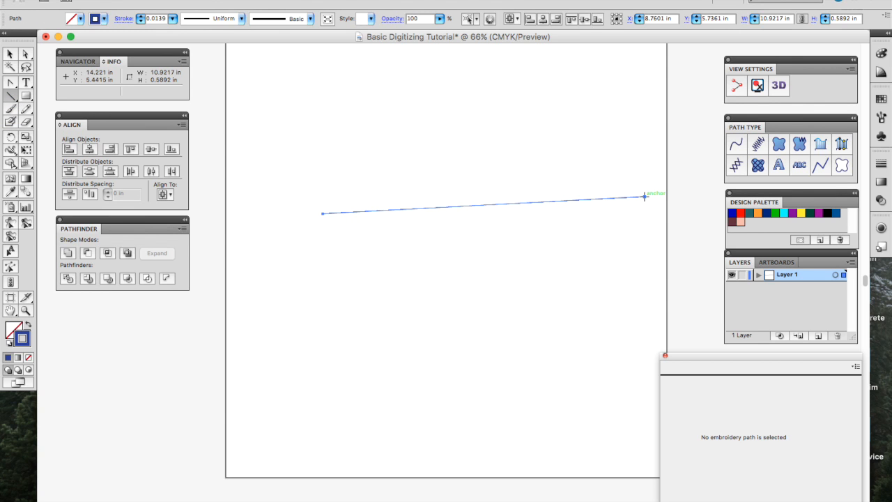
pyautogui.press('BackSpace')
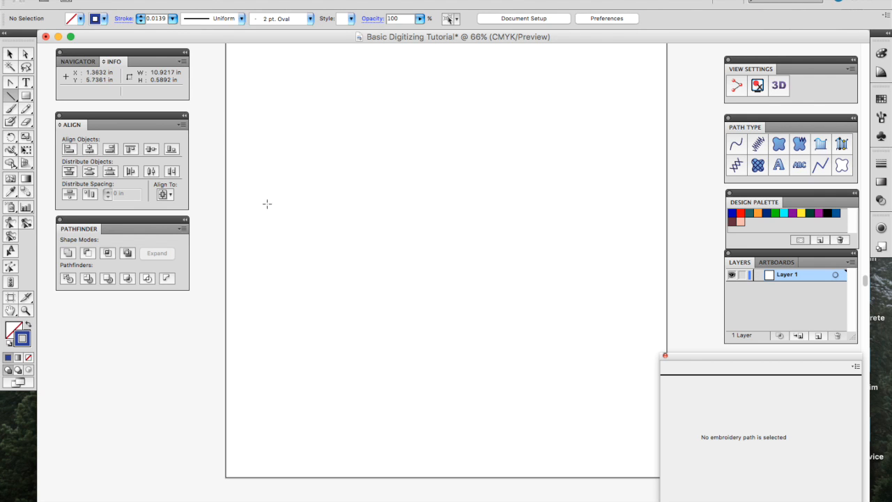
pyautogui.moveTo(264, 185); pyautogui.dragTo(632, 91)
pyautogui.moveTo(546, 117); pyautogui.dragTo(497, 313)
pyautogui.moveTo(354, 267); pyautogui.dragTo(335, 225)
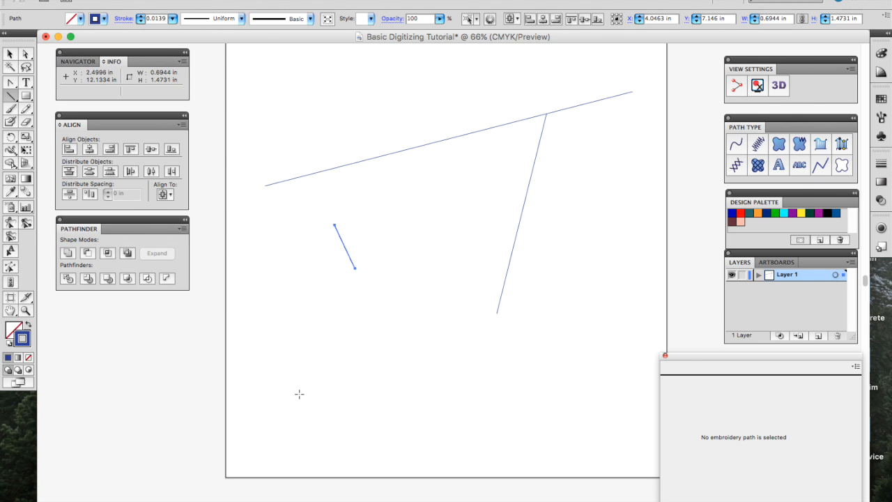
pyautogui.moveTo(299, 394); pyautogui.dragTo(528, 393)
pyautogui.moveTo(290, 443); pyautogui.dragTo(588, 443)
pyautogui.moveTo(320, 348); pyautogui.dragTo(601, 349)
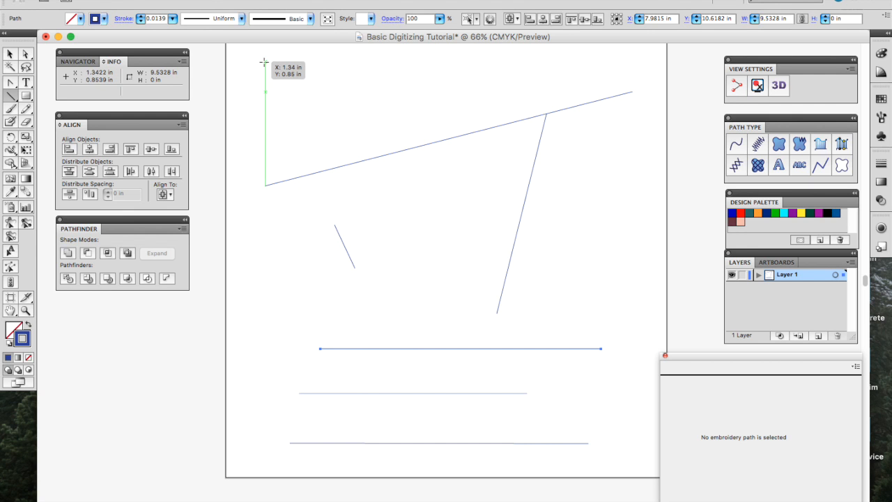
# Step: Add more practice lines: a vertical on the left and short lines near the top
pyautogui.moveTo(244, 61)
pyautogui.mouseDown()
pyautogui.moveTo(255, 195)
pyautogui.moveTo(243, 195)
pyautogui.mouseUp()
pyautogui.moveTo(265, 138); pyautogui.dragTo(380, 138)
pyautogui.moveTo(320, 67)
pyautogui.mouseDown()
pyautogui.moveTo(320, 106)
pyautogui.moveTo(460, 91)
pyautogui.mouseUp()
pyautogui.moveTo(405, 262); pyautogui.dragTo(405, 200)
pyautogui.moveTo(248, 296); pyautogui.dragTo(347, 296)
pyautogui.moveTo(265, 262); pyautogui.dragTo(265, 263)
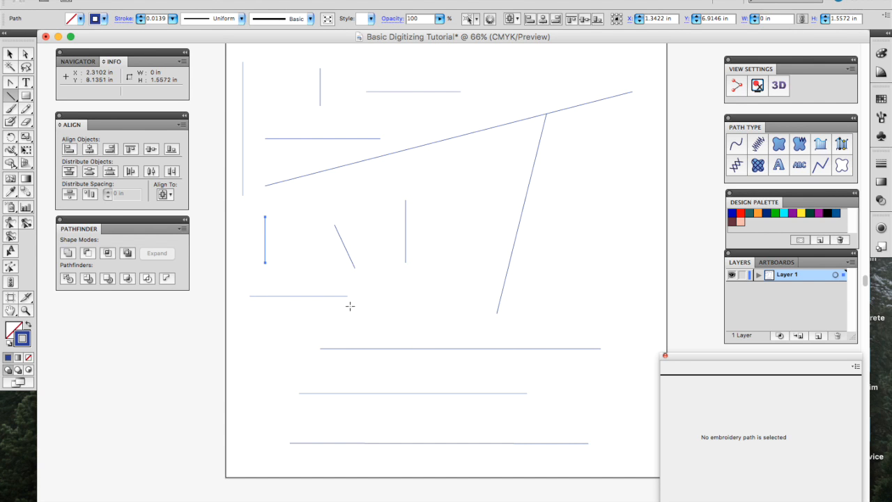
# Step: Select all the lines and delete them, leaving the artboard blank
pyautogui.press('v')
pyautogui.scroll(5, 598, 434)
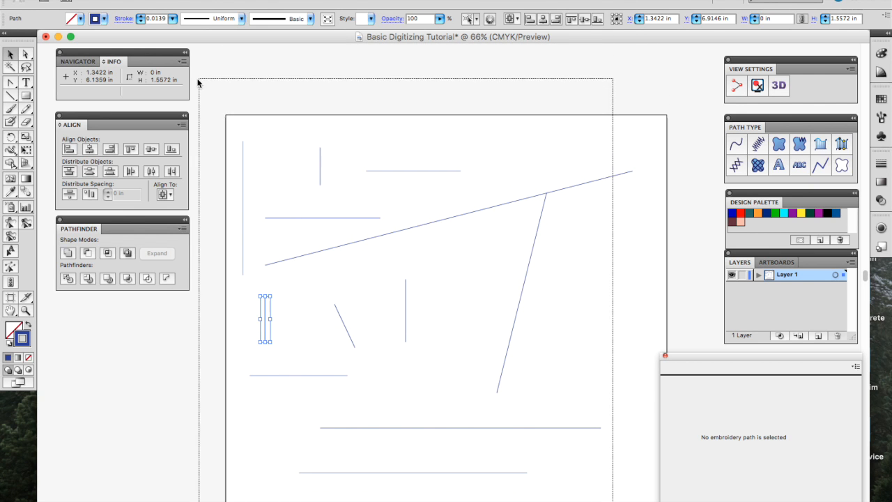
pyautogui.press('super+a')
pyautogui.press('Delete')
pyautogui.scroll(-5, 302, 163)
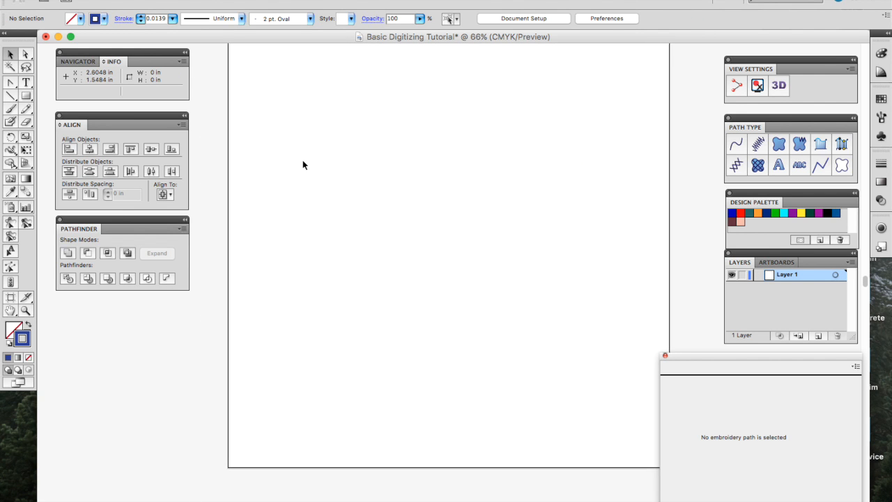
pyautogui.click(26, 99)
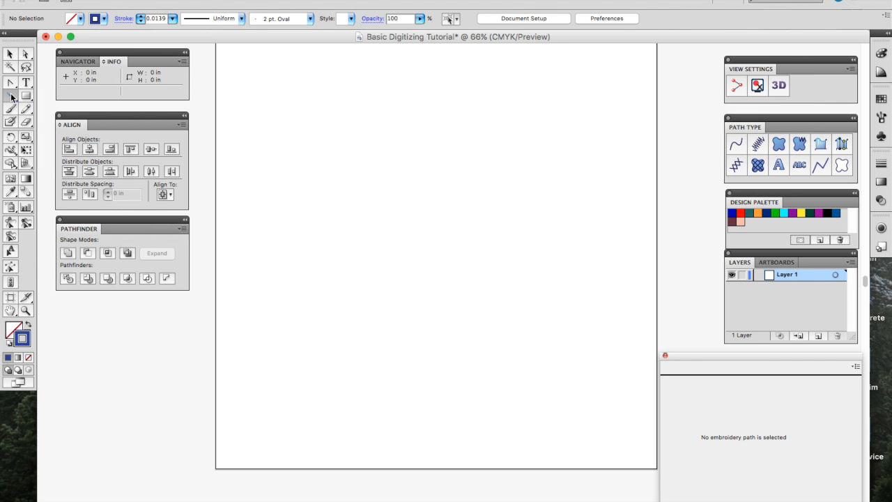
pyautogui.click(11, 97)
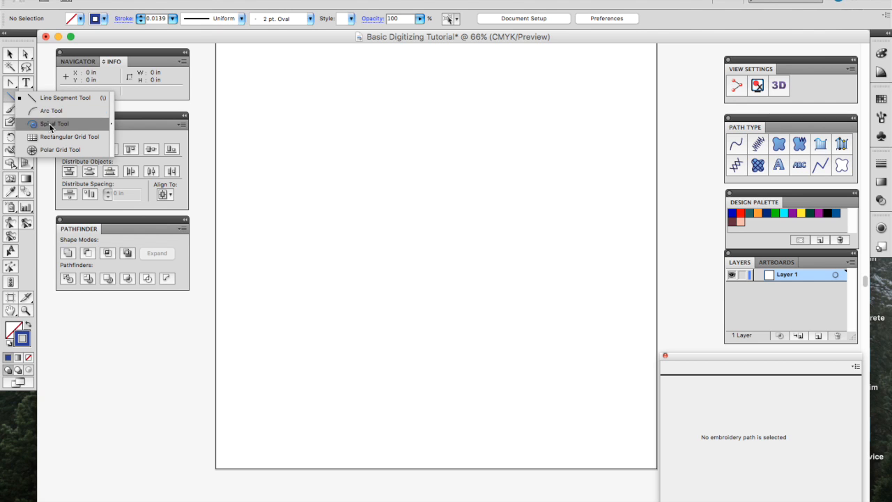
pyautogui.click(10, 98)
pyautogui.click(27, 98)
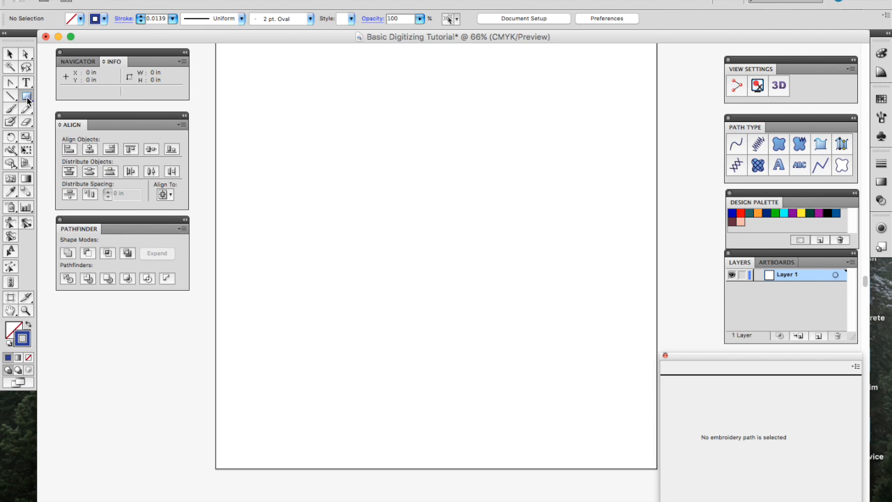
pyautogui.click(59, 100)
pyautogui.moveTo(298, 108); pyautogui.dragTo(634, 269)
pyautogui.moveTo(365, 370); pyautogui.dragTo(564, 321)
pyautogui.moveTo(245, 354); pyautogui.dragTo(319, 429)
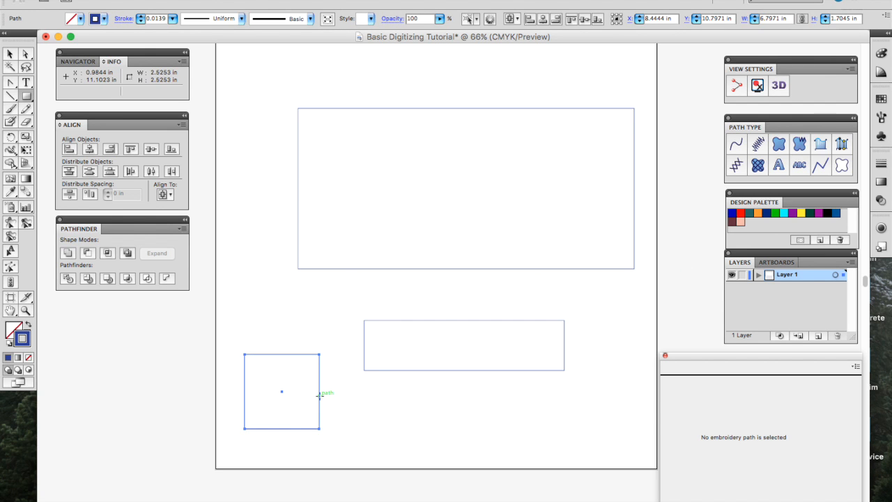
pyautogui.press('v')
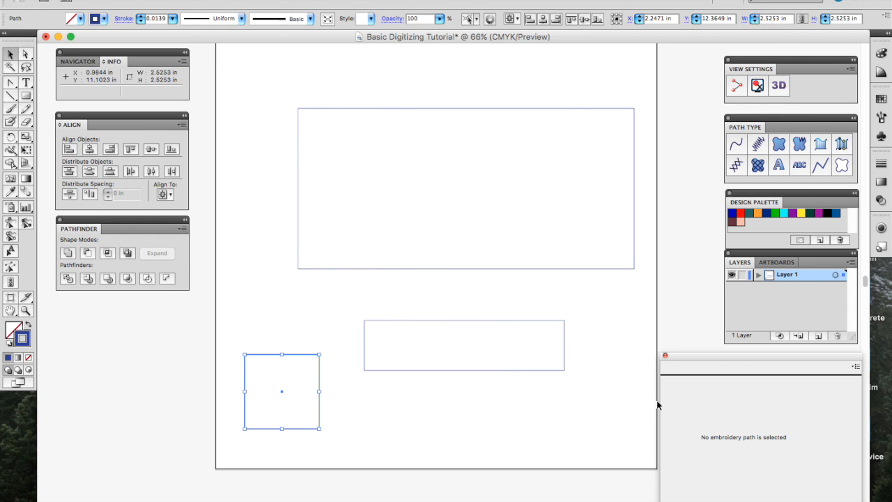
pyautogui.press('super+a')
pyautogui.press('Delete')
pyautogui.moveTo(26, 101); pyautogui.dragTo(70, 109)
pyautogui.moveTo(261, 122); pyautogui.dragTo(533, 232)
pyautogui.moveTo(261, 301)
pyautogui.mouseDown()
pyautogui.moveTo(451, 340)
pyautogui.moveTo(388, 304)
pyautogui.mouseUp()
pyautogui.moveTo(28, 100); pyautogui.dragTo(70, 123)
pyautogui.moveTo(511, 319); pyautogui.dragTo(576, 427)
pyautogui.moveTo(570, 461); pyautogui.dragTo(538, 487)
pyautogui.moveTo(456, 260)
pyautogui.mouseDown()
pyautogui.moveTo(537, 263)
pyautogui.moveTo(566, 282)
pyautogui.mouseUp()
pyautogui.moveTo(566, 319); pyautogui.dragTo(602, 376)
pyautogui.press('v')
pyautogui.press('super+a')
pyautogui.press('Delete')
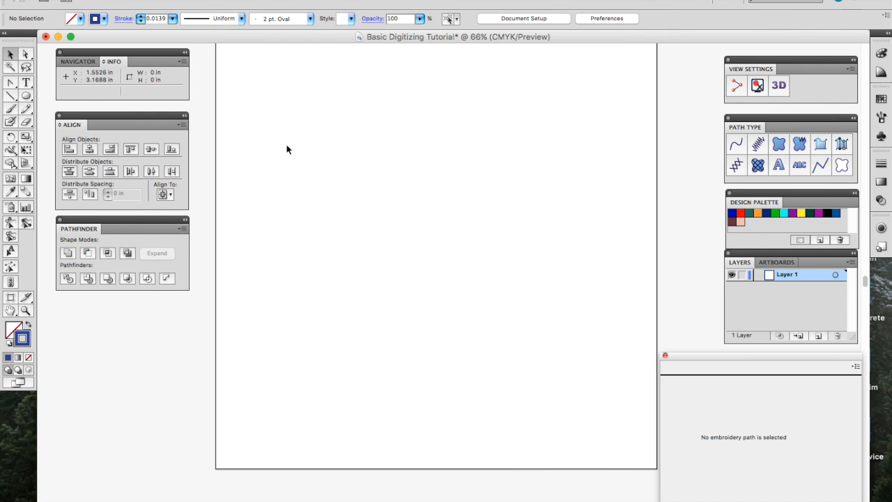
pyautogui.click(27, 97)
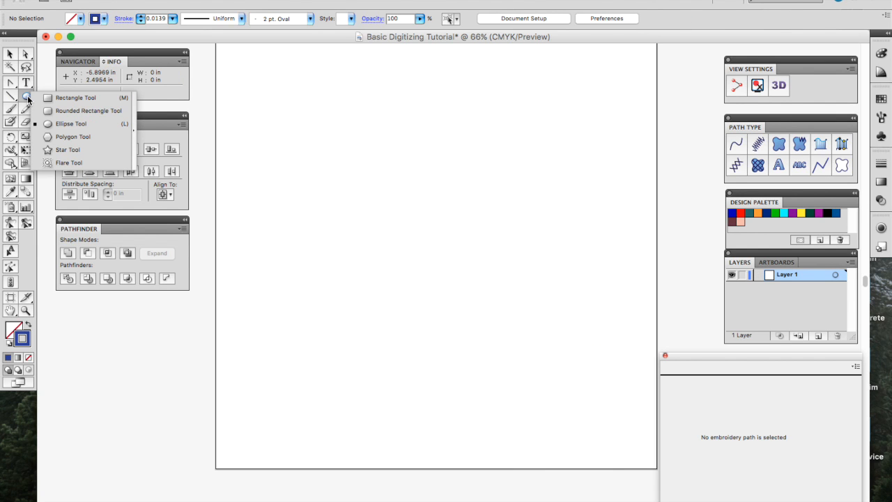
pyautogui.click(11, 121)
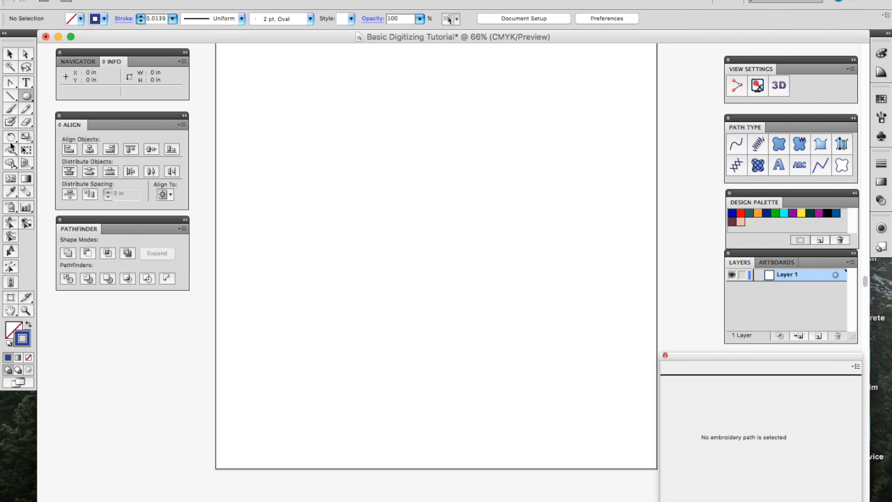
pyautogui.click(11, 192)
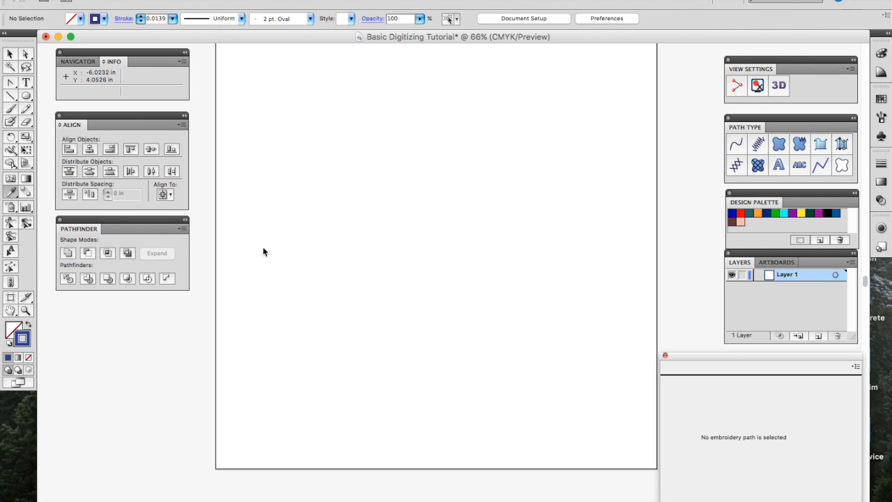
pyautogui.click(26, 98)
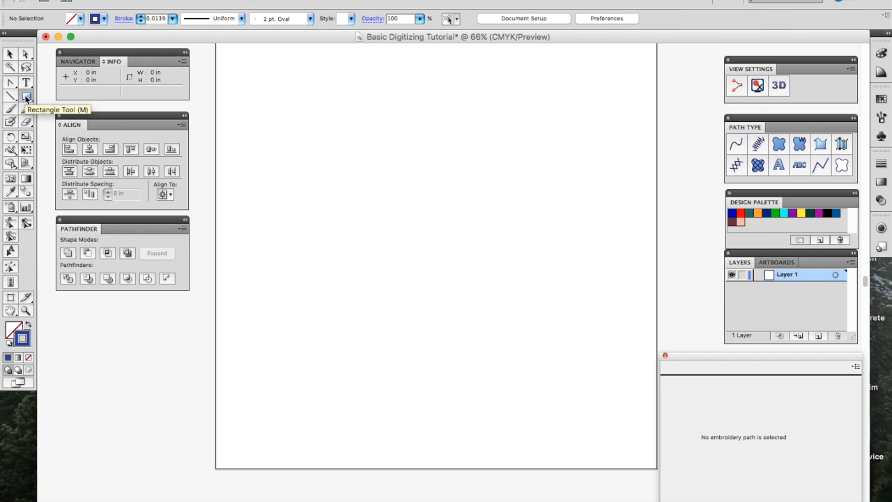
pyautogui.click(28, 325)
# Step: Draw a rectangle near the top filled blue with a red outline, testing the fill/stroke swap
pyautogui.moveTo(310, 125); pyautogui.dragTo(557, 226)
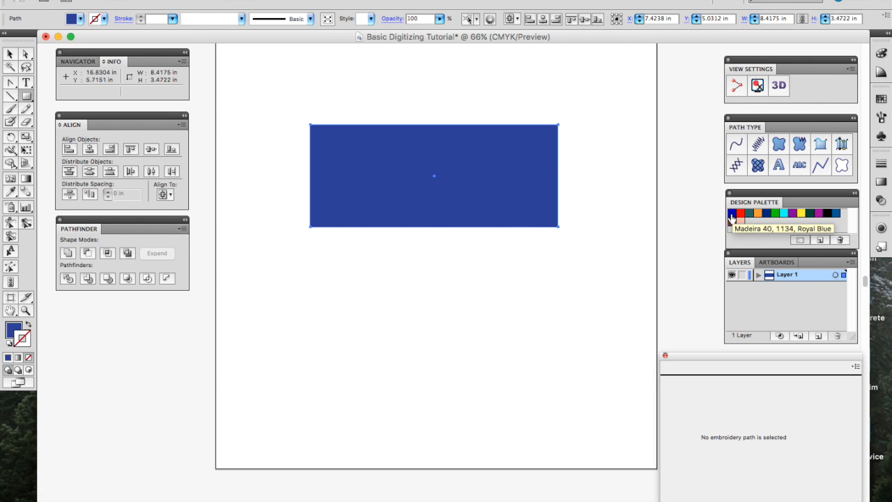
pyautogui.click(739, 214)
pyautogui.click(28, 325)
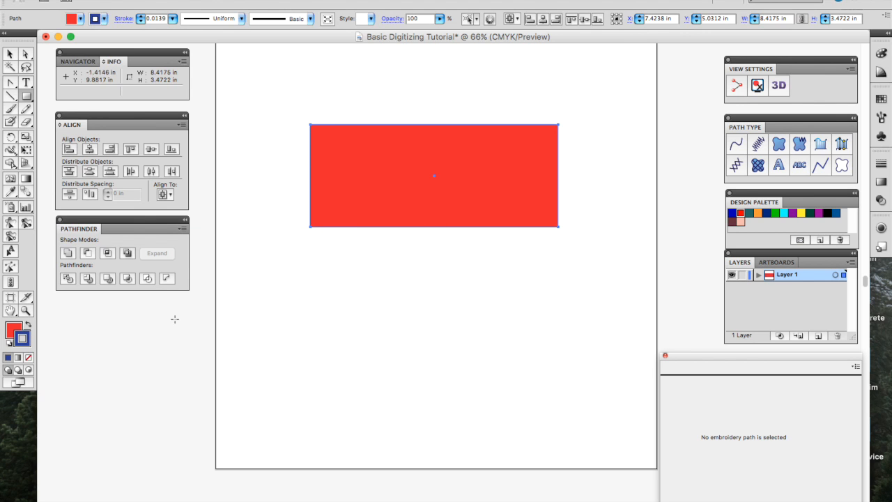
pyautogui.click(28, 326)
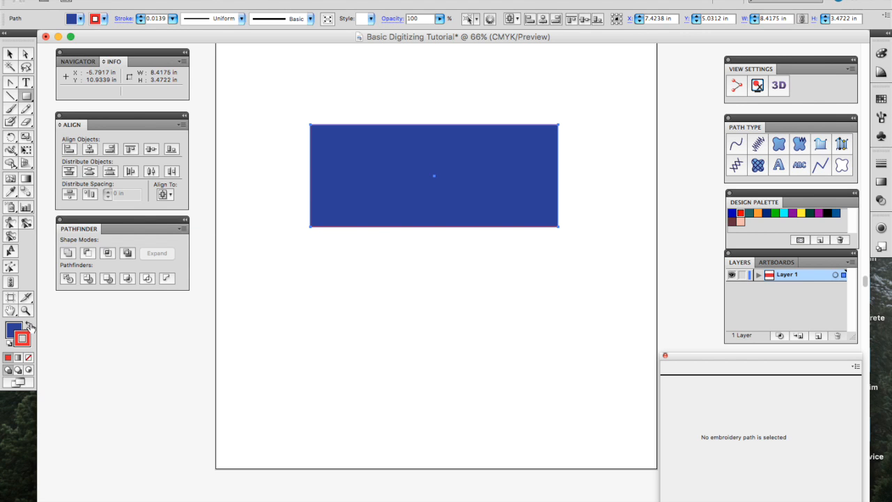
# Step: Try the Eyedropper, the fill Color Picker and a None fill, undoing the removed fill
pyautogui.click(10, 192)
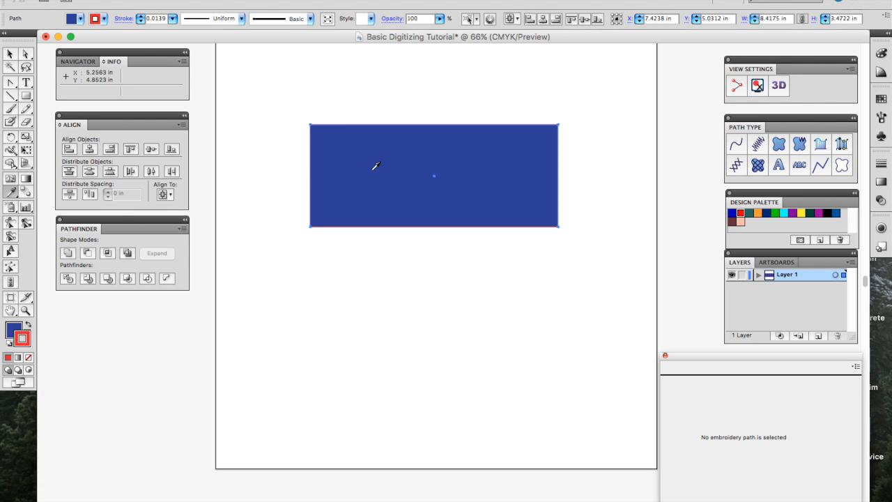
pyautogui.doubleClick(14, 330)
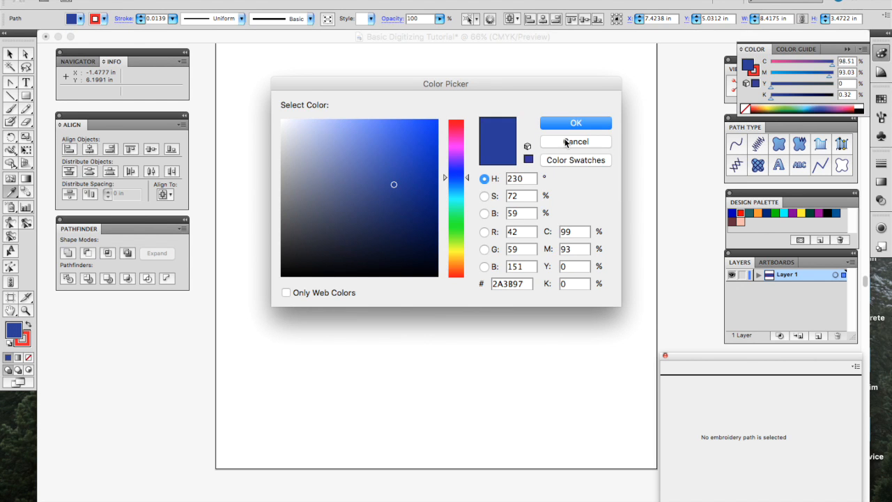
pyautogui.click(565, 142)
pyautogui.click(28, 358)
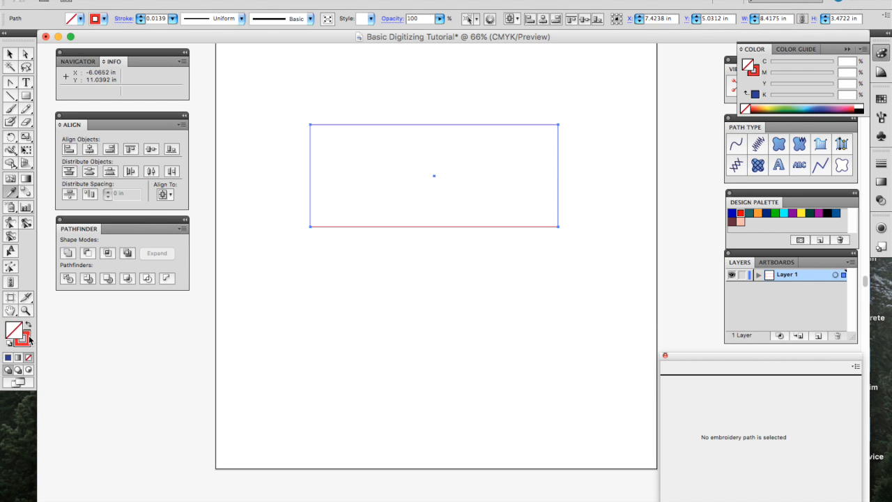
pyautogui.press('super+z')
pyautogui.click(10, 54)
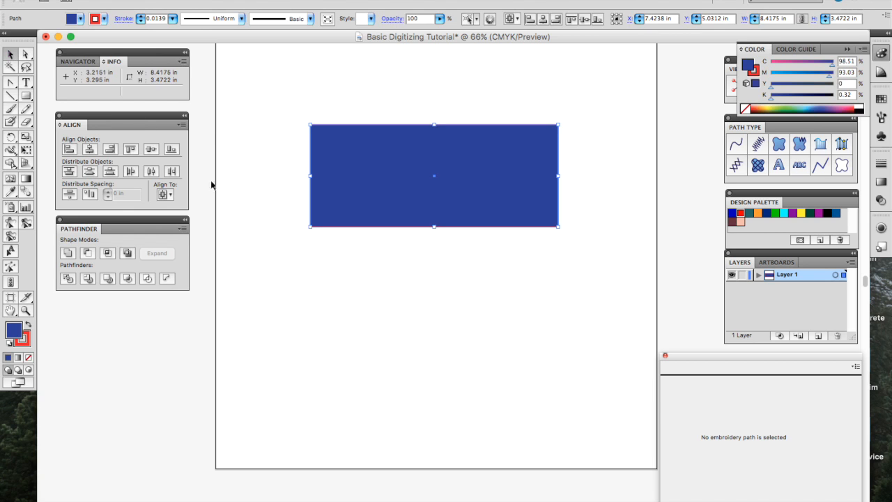
pyautogui.click(271, 261)
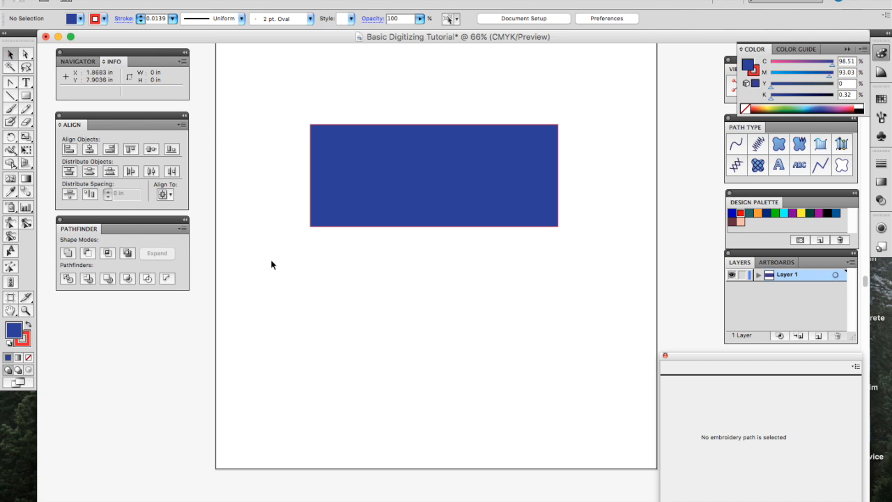
# Step: Set fill and stroke to None, then resample the rectangle's blue fill and red outline with the Eyedropper
pyautogui.click(28, 357)
pyautogui.click(22, 338)
pyautogui.click(27, 358)
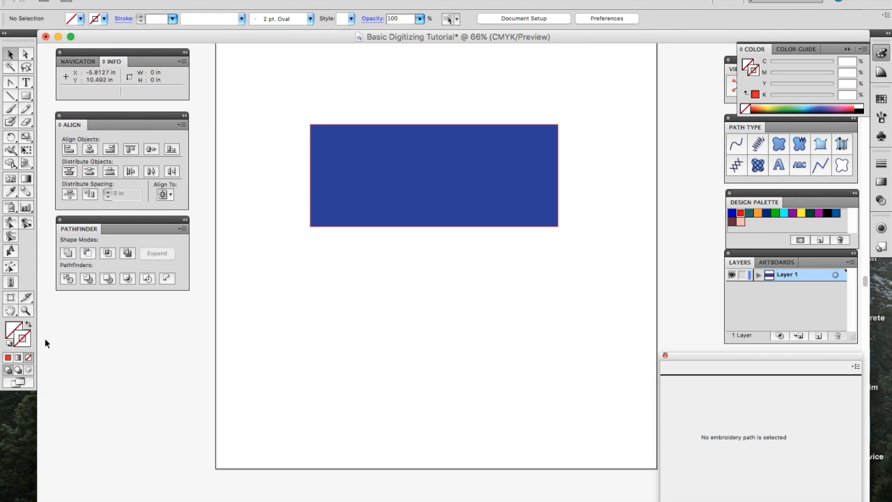
pyautogui.click(11, 192)
pyautogui.click(396, 190)
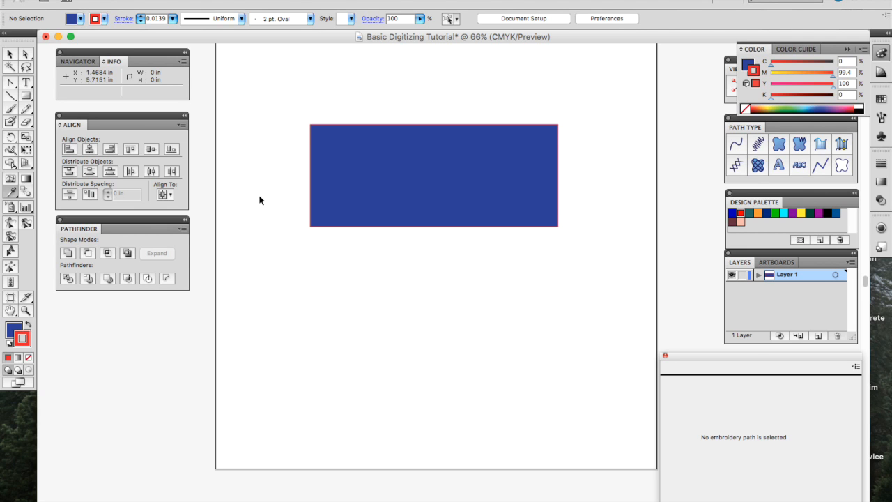
pyautogui.press('super+equal')
pyautogui.press('super+equal')
pyautogui.press('super+equal')
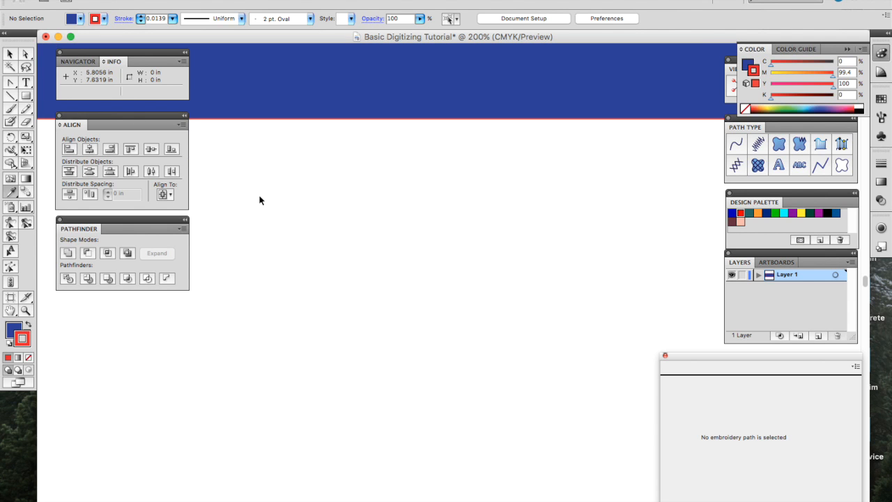
pyautogui.press('super+minus')
pyautogui.press('super+minus')
pyautogui.press('super+minus')
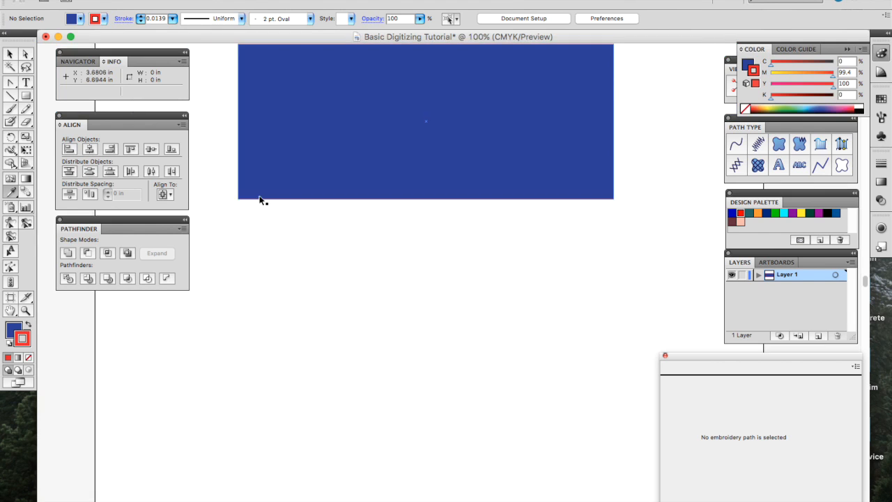
# Step: Measure the rectangle's edges and its corner-to-corner diagonal with the Measure Tool
pyautogui.click(13, 196)
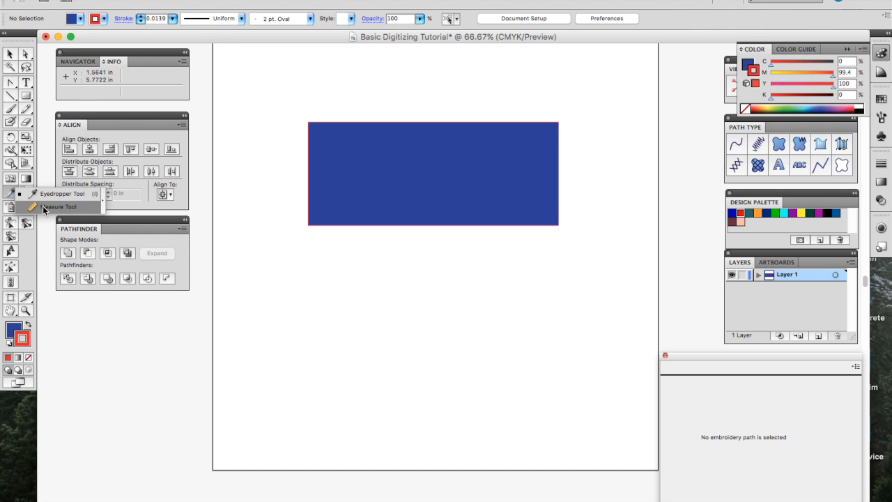
pyautogui.click(42, 205)
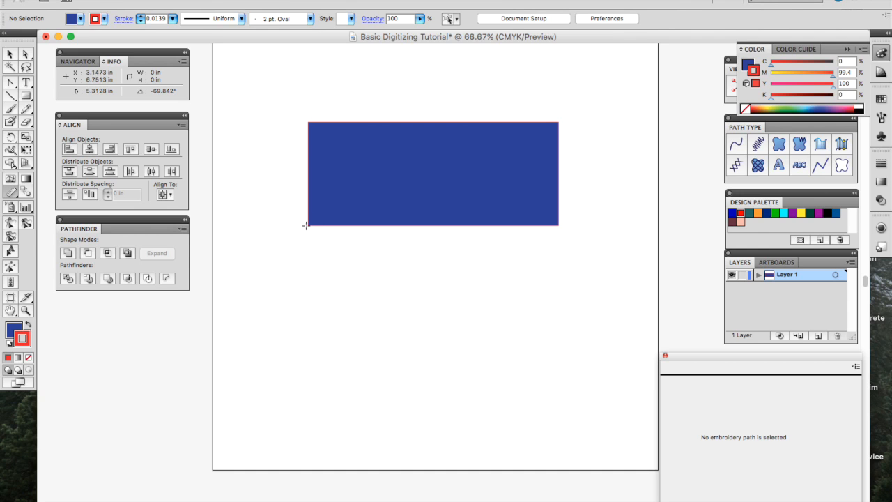
pyautogui.moveTo(304, 225); pyautogui.dragTo(298, 122)
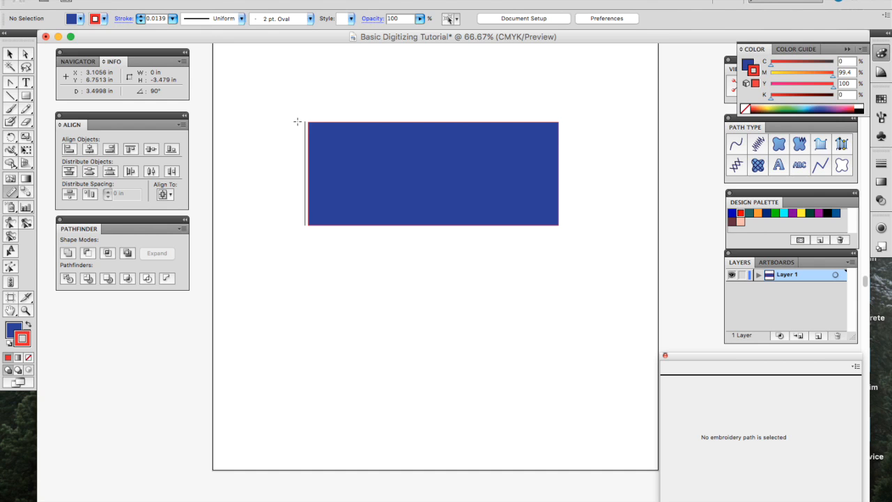
pyautogui.moveTo(298, 122); pyautogui.dragTo(298, 123)
pyautogui.moveTo(297, 123); pyautogui.dragTo(563, 119)
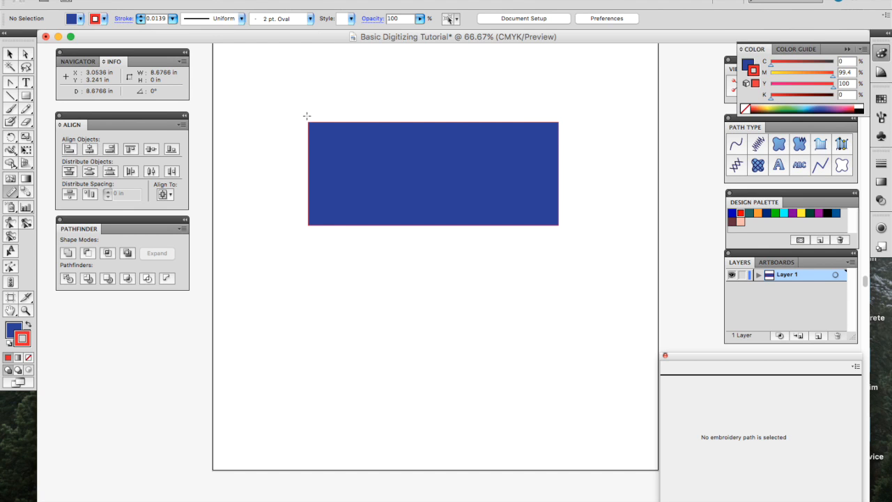
pyautogui.moveTo(307, 122); pyautogui.dragTo(560, 224)
# Step: Select the blue rectangle and delete it
pyautogui.press('v')
pyautogui.moveTo(611, 80); pyautogui.dragTo(384, 246)
pyautogui.press('Delete')
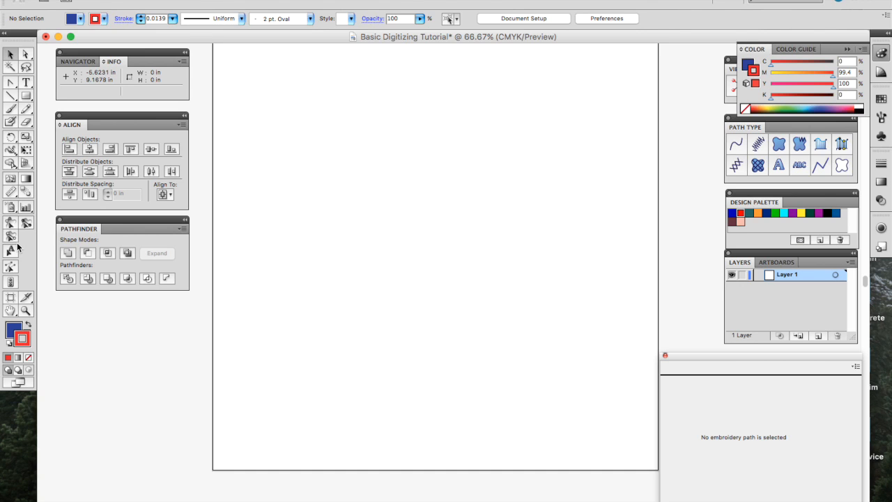
pyautogui.click(25, 311)
pyautogui.click(284, 254)
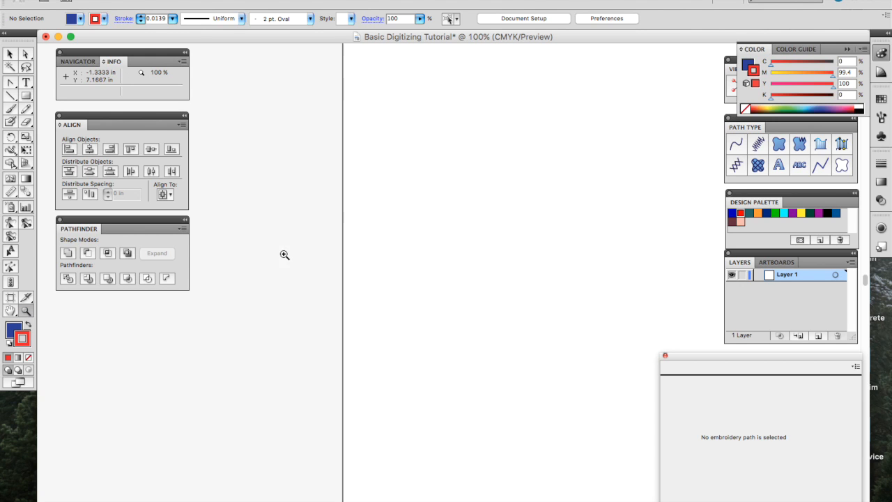
pyautogui.click(406, 232)
pyautogui.click(407, 232)
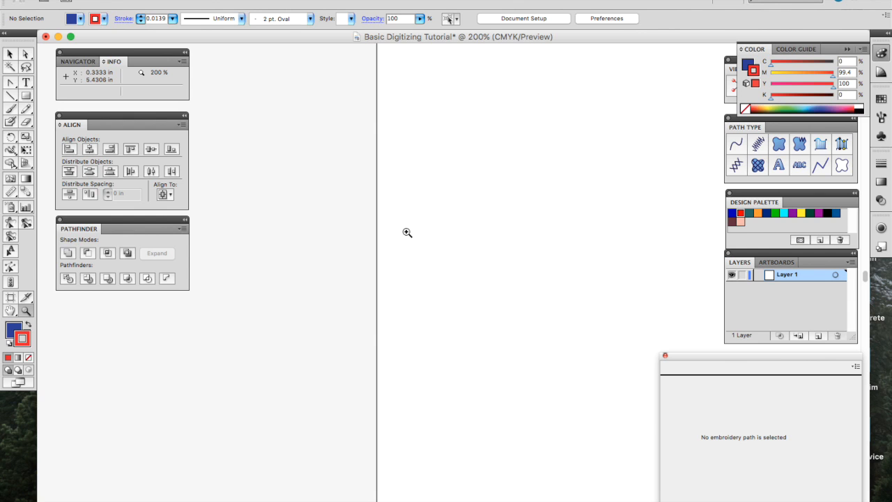
pyautogui.rightClick(406, 236)
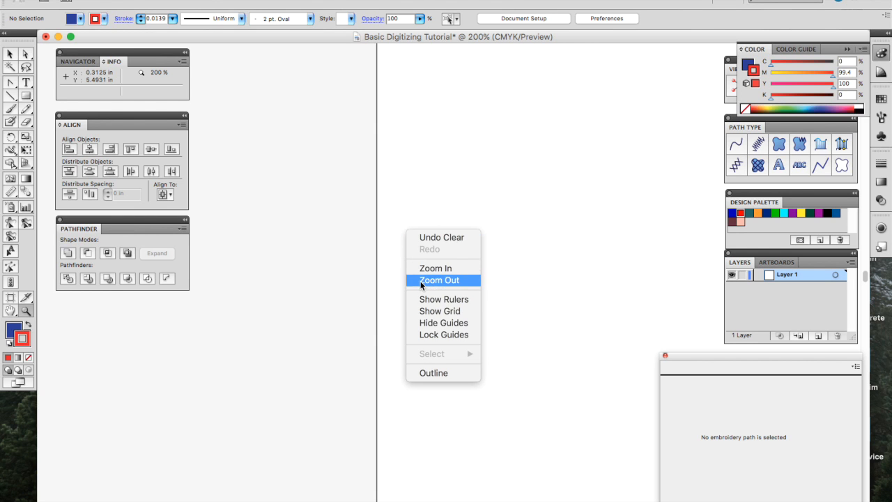
pyautogui.click(420, 280)
pyautogui.rightClick(429, 242)
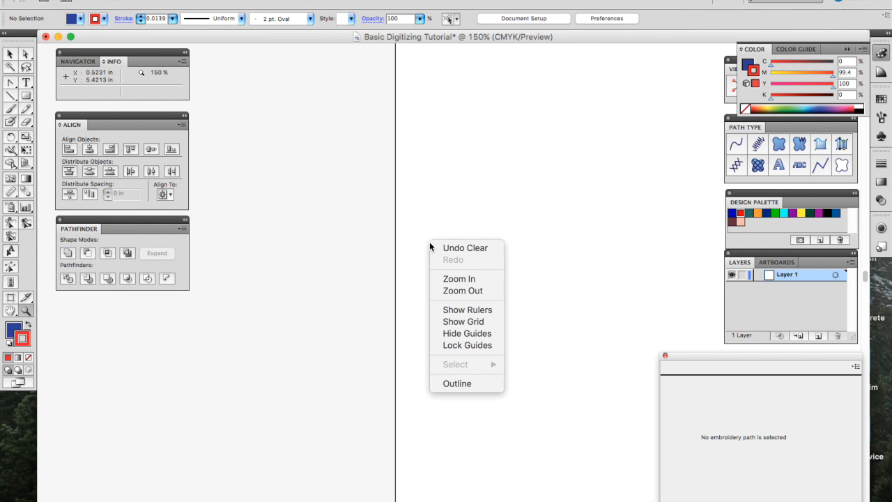
pyautogui.click(450, 290)
pyautogui.rightClick(492, 252)
pyautogui.click(512, 296)
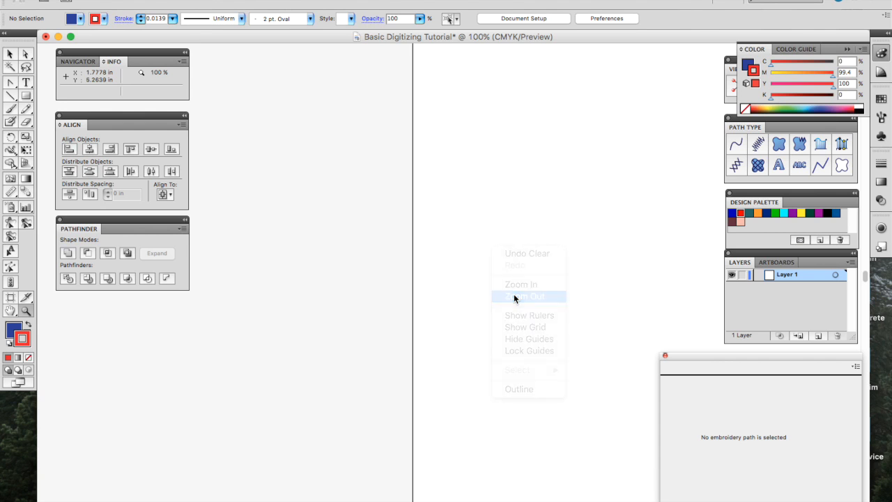
pyautogui.hscroll(6, 513, 293)
pyautogui.scroll(-3, 513, 293)
pyautogui.press('super+minus')
pyautogui.press('super+equal')
pyautogui.scroll(2, 514, 296)
pyautogui.hscroll(-2, 515, 296)
pyautogui.press('v')
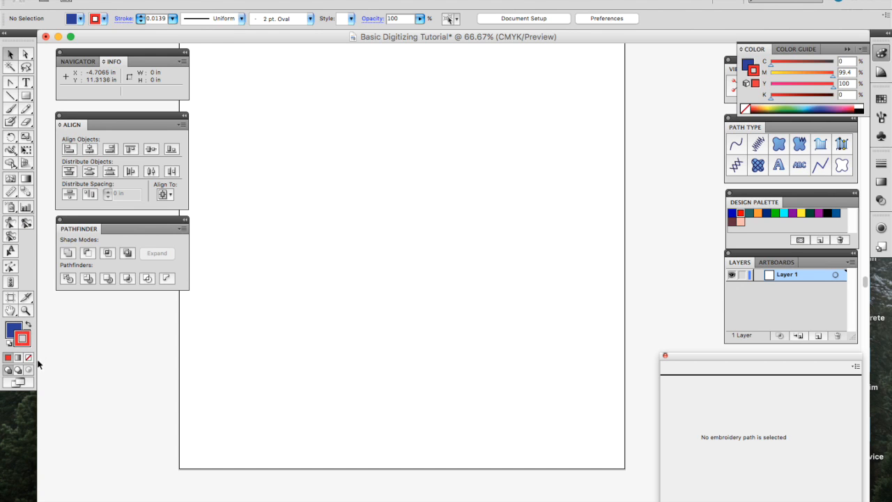
# Step: Keep blue fill and red stroke active and draw a rectangle in the upper middle of the artboard
pyautogui.click(29, 325)
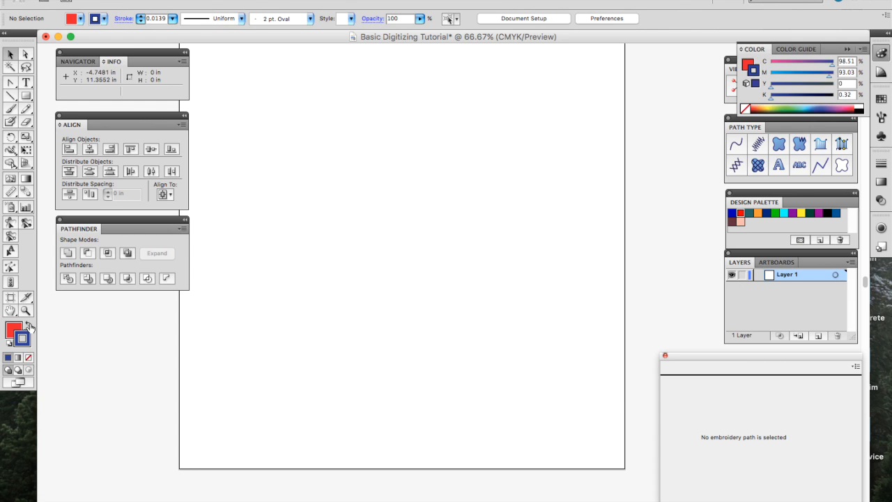
pyautogui.click(29, 325)
pyautogui.click(19, 329)
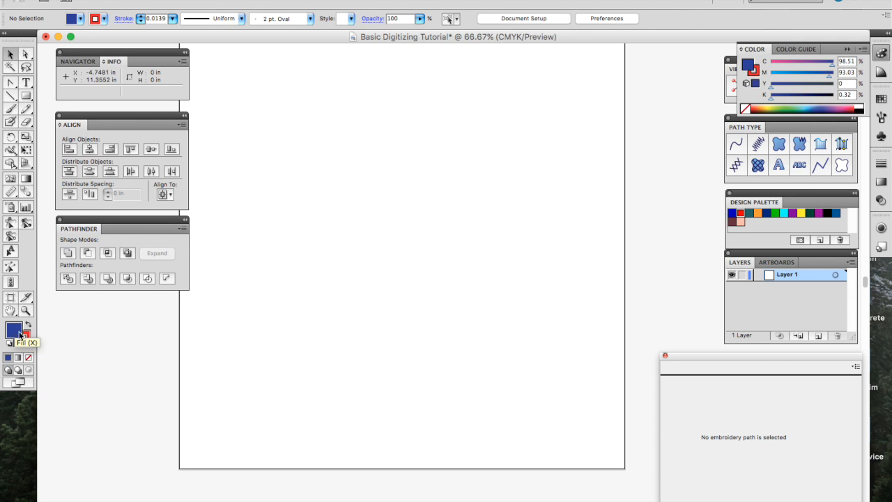
pyautogui.click(27, 339)
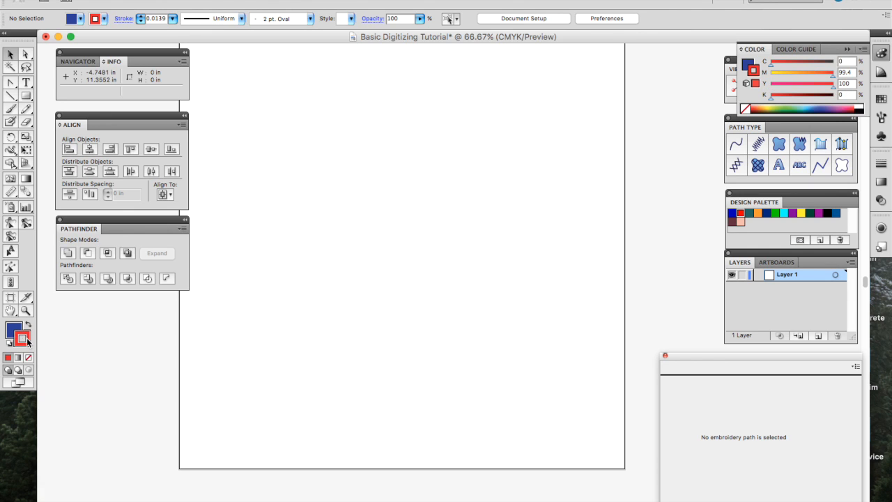
pyautogui.click(14, 333)
pyautogui.click(26, 95)
pyautogui.moveTo(380, 134); pyautogui.dragTo(561, 266)
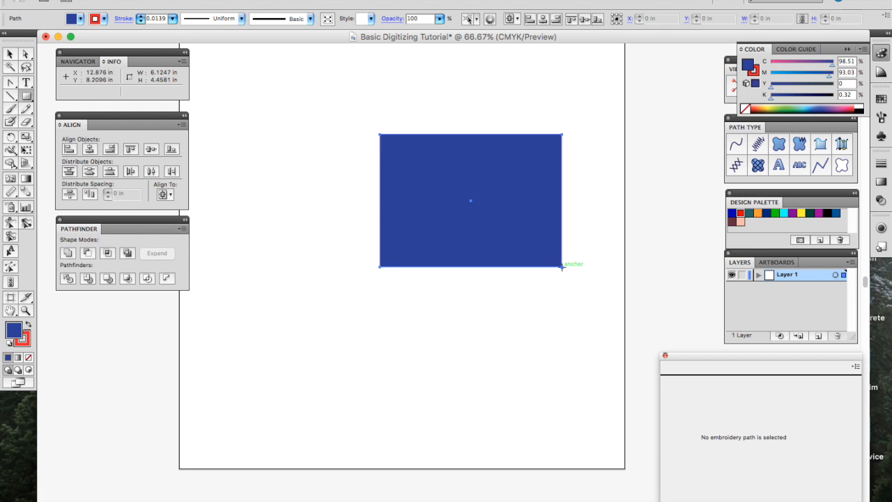
# Step: Set the stroke weight to 0.125 in, leave profile and brush unchanged, then delete the rectangle
pyautogui.click(141, 17)
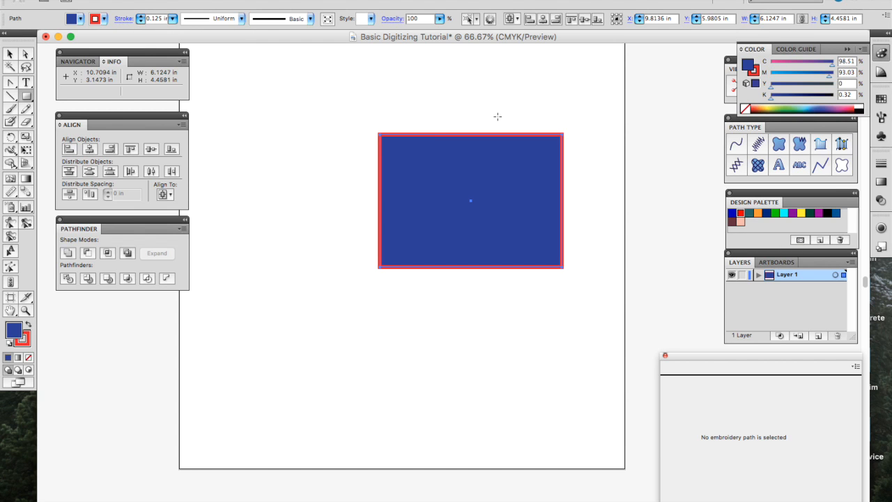
pyautogui.click(240, 18)
pyautogui.click(240, 21)
pyautogui.click(309, 19)
pyautogui.click(310, 19)
pyautogui.press('Delete')
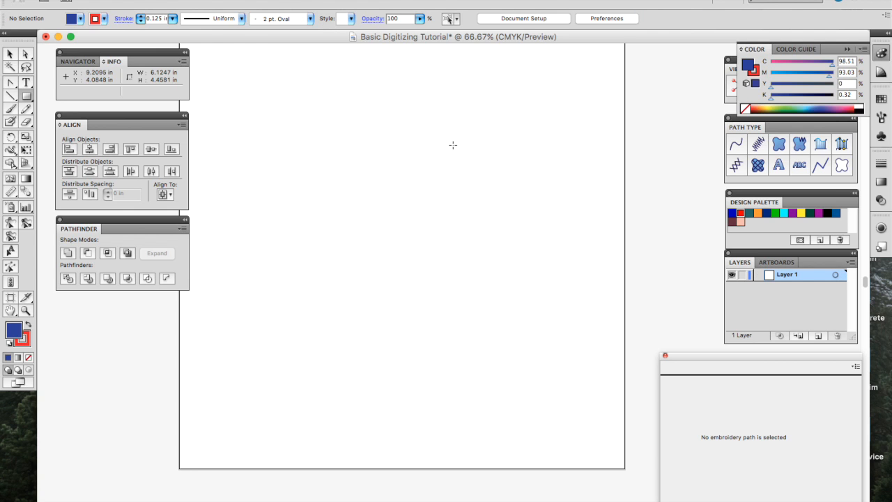
# Step: Collapse the Color panel to reveal View Settings, bring the artboard into view, and pick the Line Segment tool
pyautogui.click(846, 49)
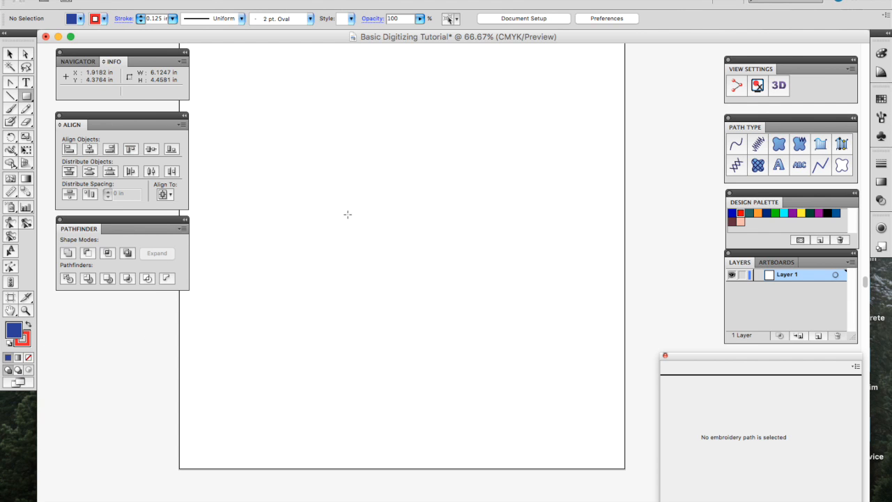
pyautogui.hscroll(1, 422, 239)
pyautogui.scroll(5, 422, 239)
pyautogui.hscroll(-2, 422, 239)
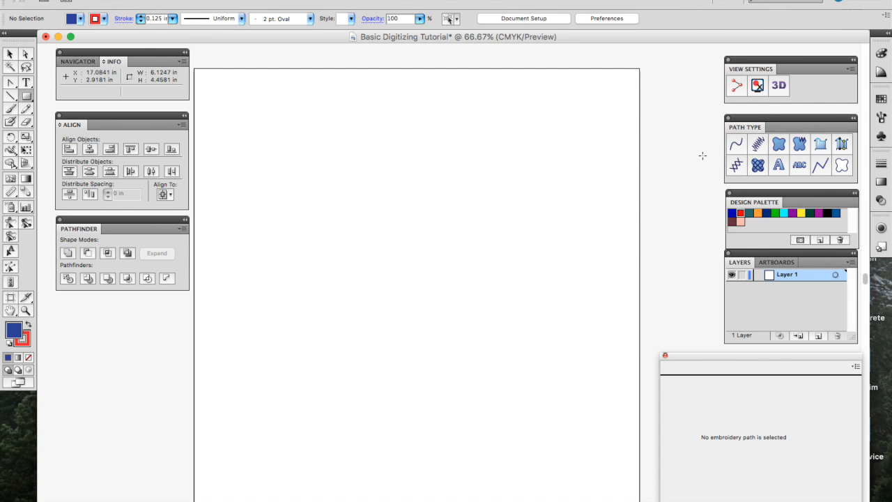
pyautogui.press('\\')
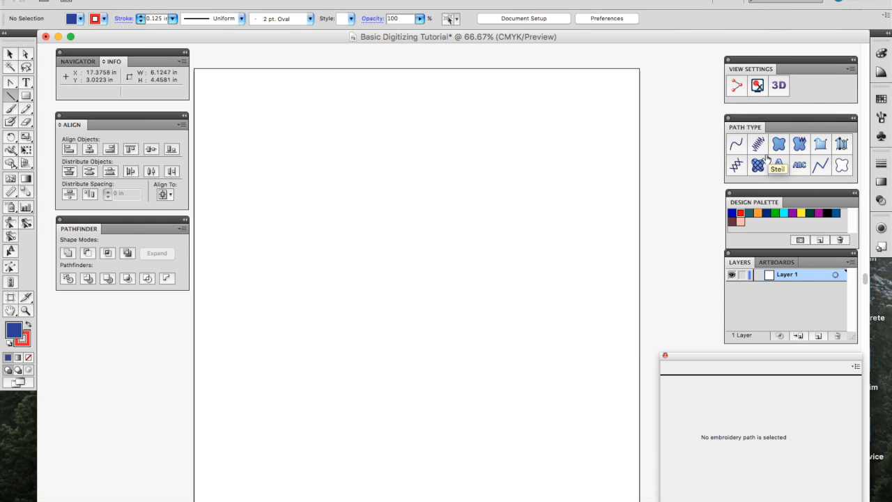
pyautogui.hscroll(-3, 522, 208)
pyautogui.scroll(-1, 522, 208)
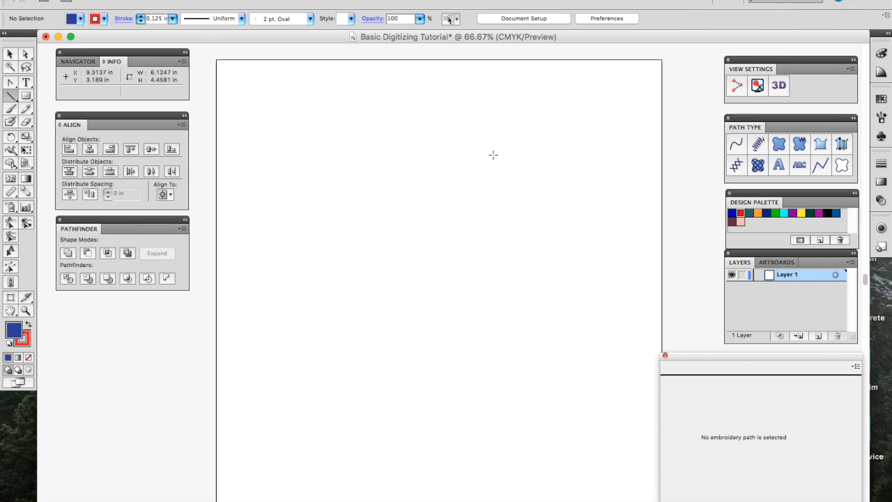
pyautogui.click(798, 239)
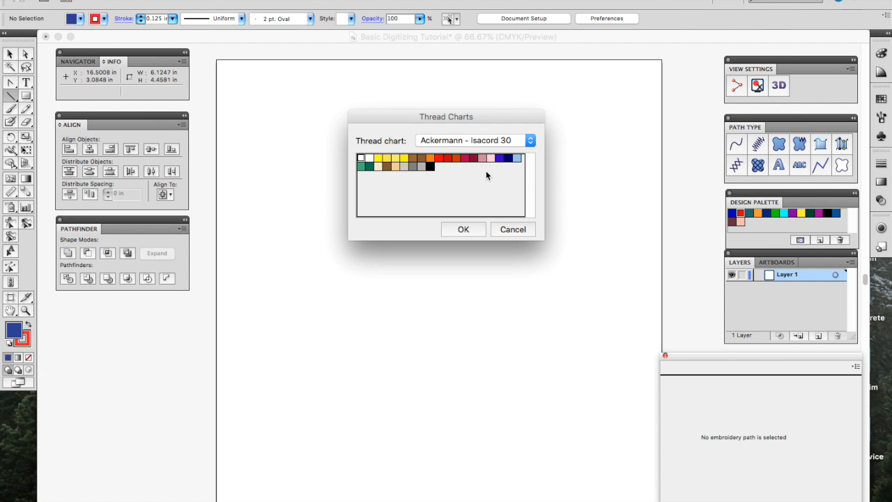
pyautogui.click(514, 228)
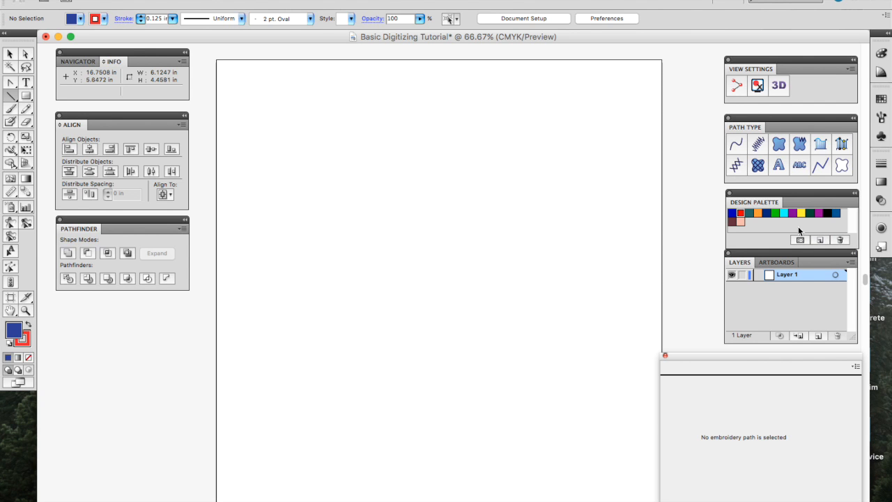
pyautogui.click(878, 57)
pyautogui.click(878, 58)
pyautogui.click(878, 74)
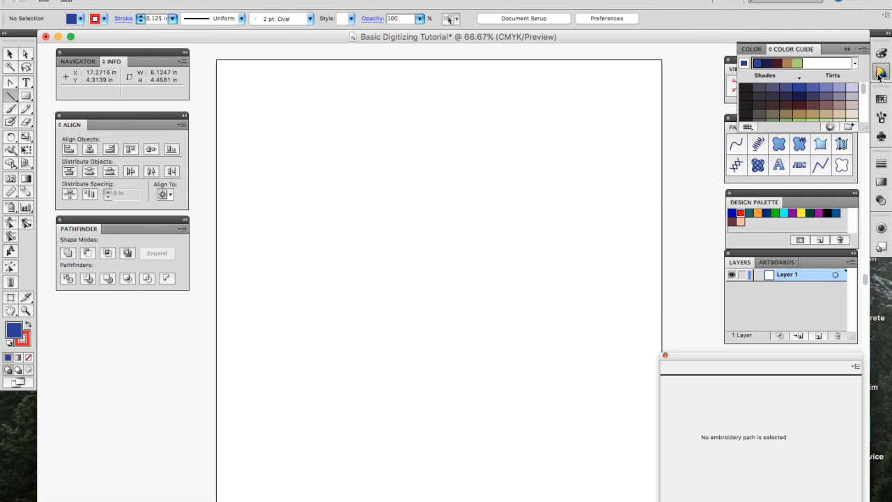
pyautogui.click(878, 74)
pyautogui.click(880, 99)
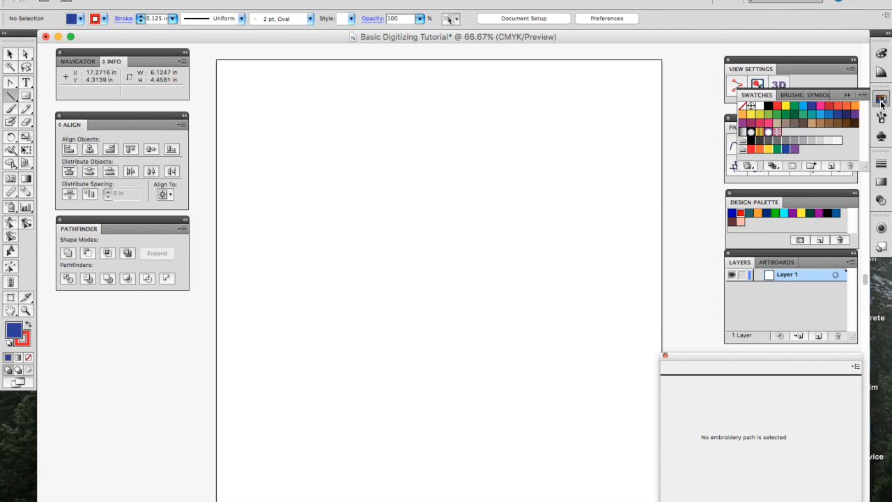
pyautogui.click(882, 103)
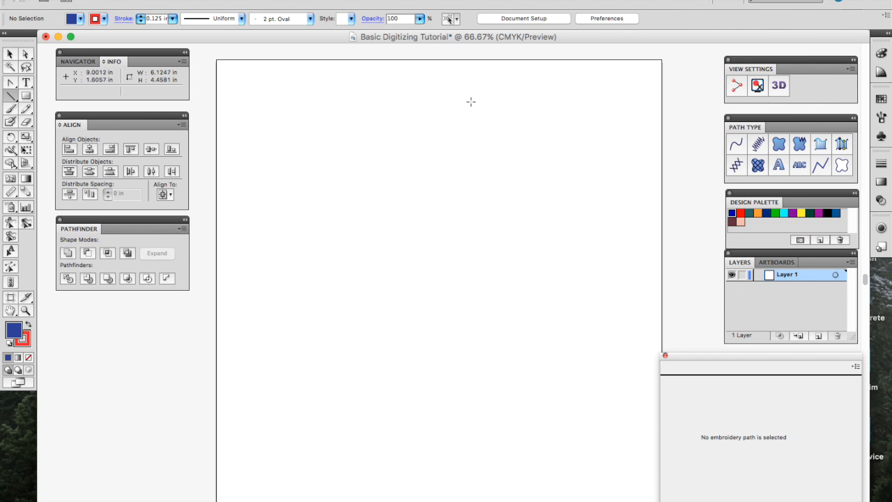
pyautogui.click(10, 97)
pyautogui.press('/')
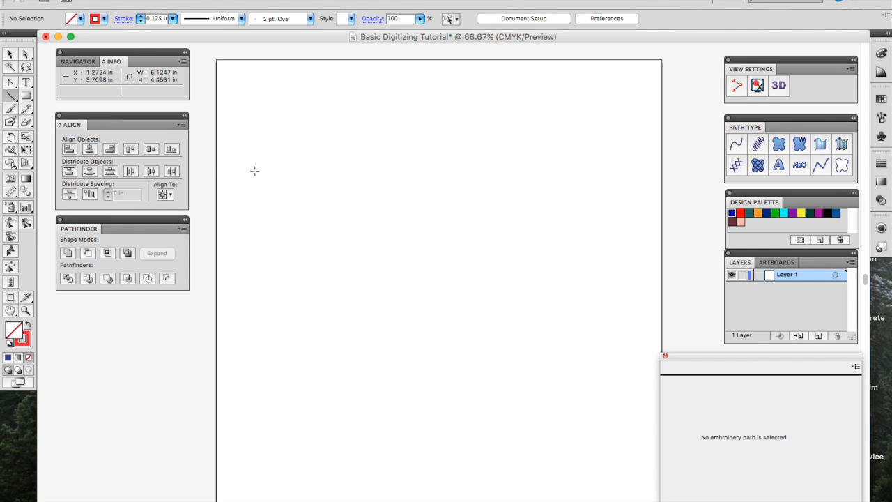
pyautogui.click(732, 213)
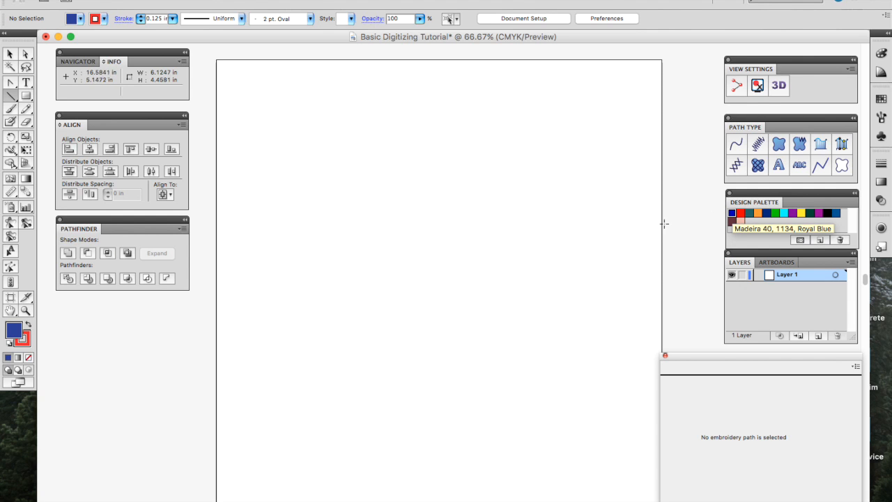
# Step: Draw a horizontal line across the upper artboard with the Line Segment tool
pyautogui.click(11, 97)
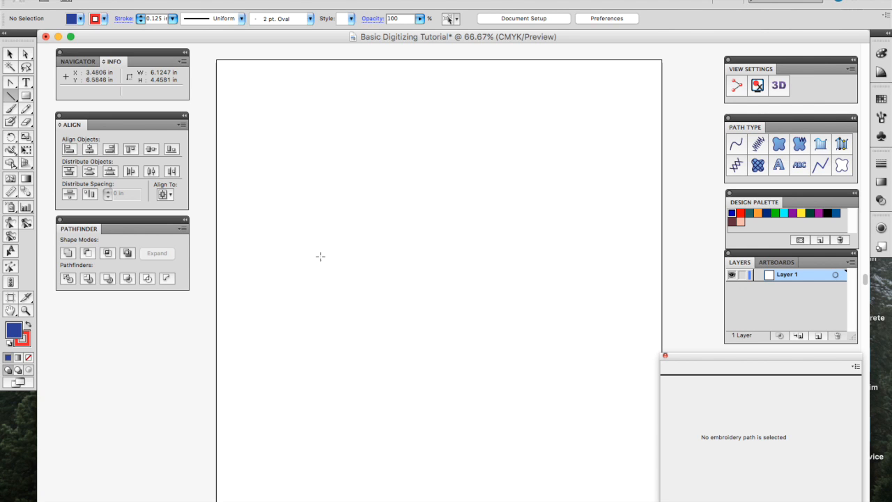
pyautogui.click(283, 245)
pyautogui.moveTo(284, 245); pyautogui.dragTo(601, 245)
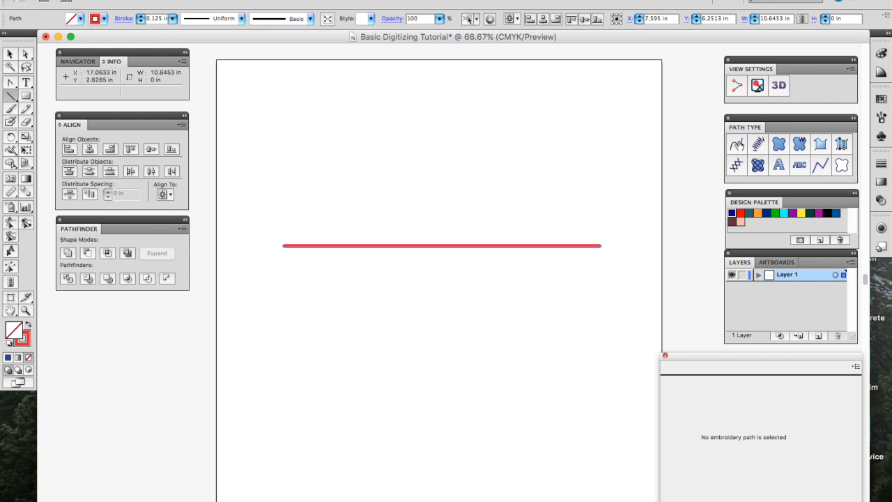
# Step: Make the line a Run stitch path and show its stitch markers, toggling stitch commands on and off
pyautogui.click(736, 144)
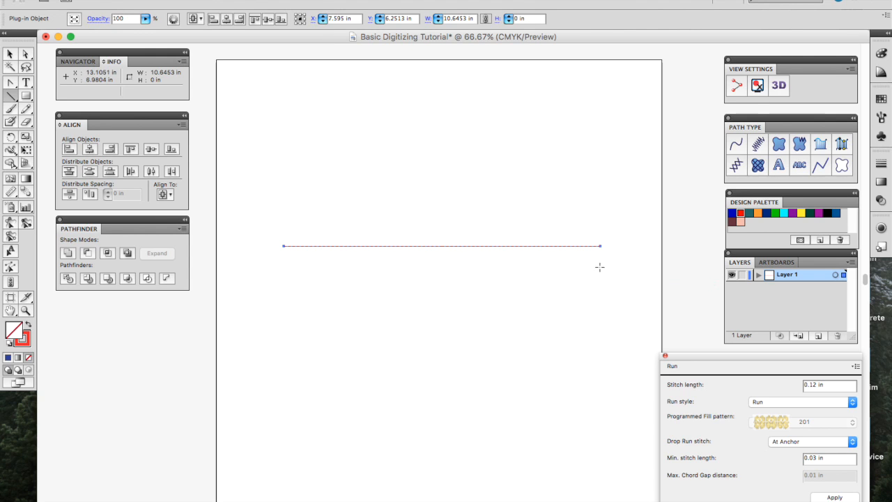
pyautogui.click(736, 86)
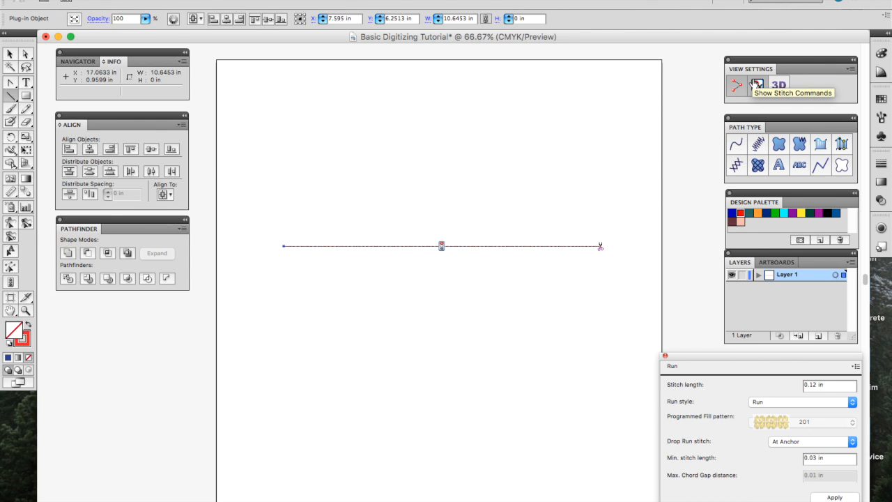
pyautogui.click(756, 85)
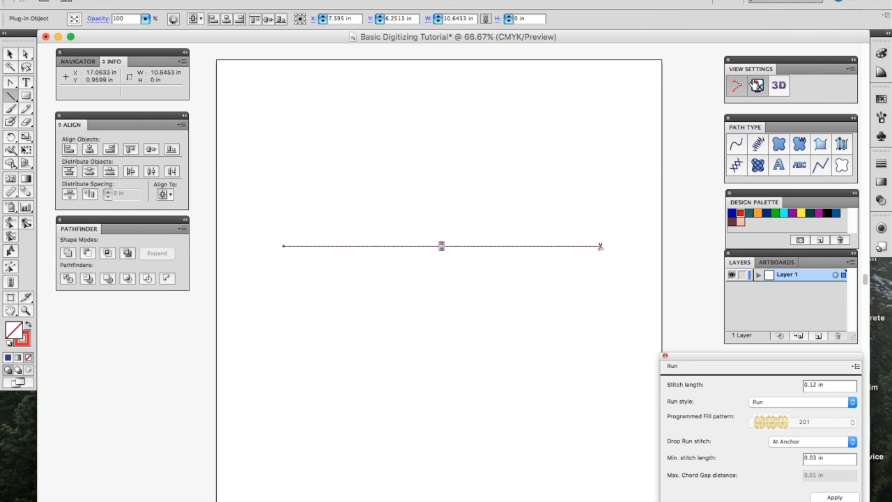
pyautogui.click(755, 87)
# Step: Preview the run-stitch line in 3D View at 100%
pyautogui.click(777, 87)
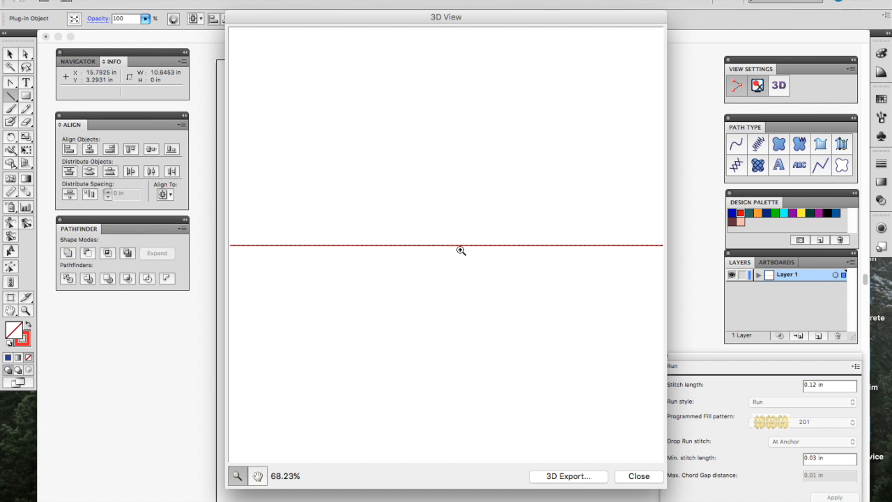
pyautogui.click(251, 245)
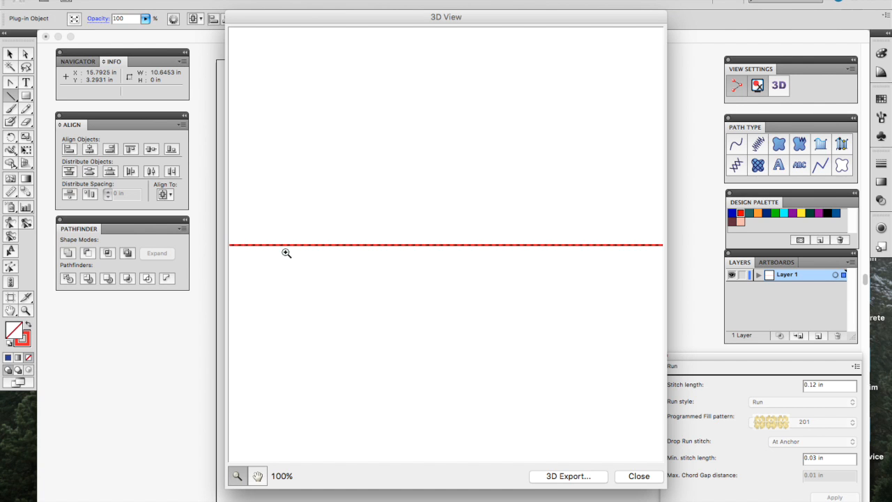
pyautogui.click(650, 479)
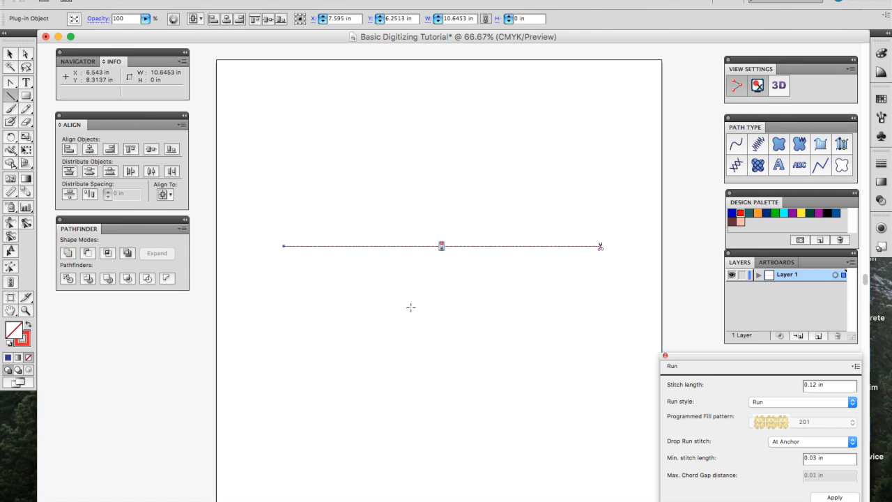
# Step: Alt-drag a copy of the line lower, recheck both lines in 3D, and select the lower copy
pyautogui.press('v')
pyautogui.click(357, 250)
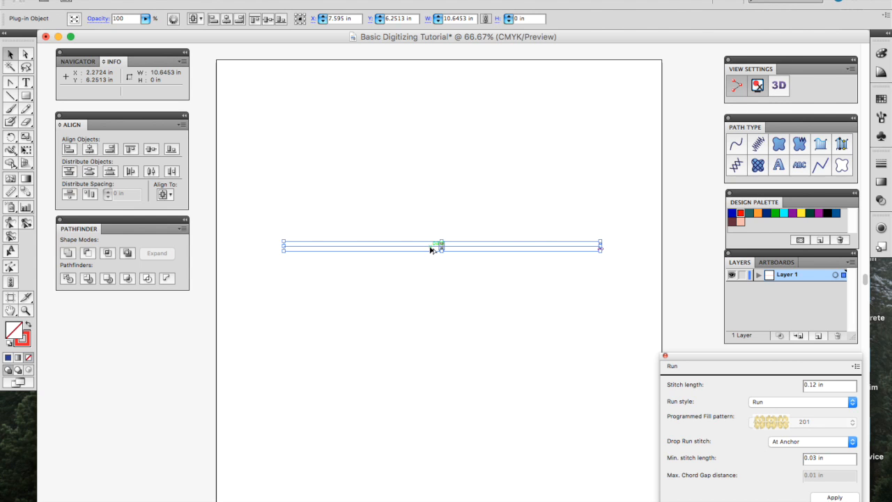
pyautogui.moveTo(429, 246); pyautogui.dragTo(429, 280)
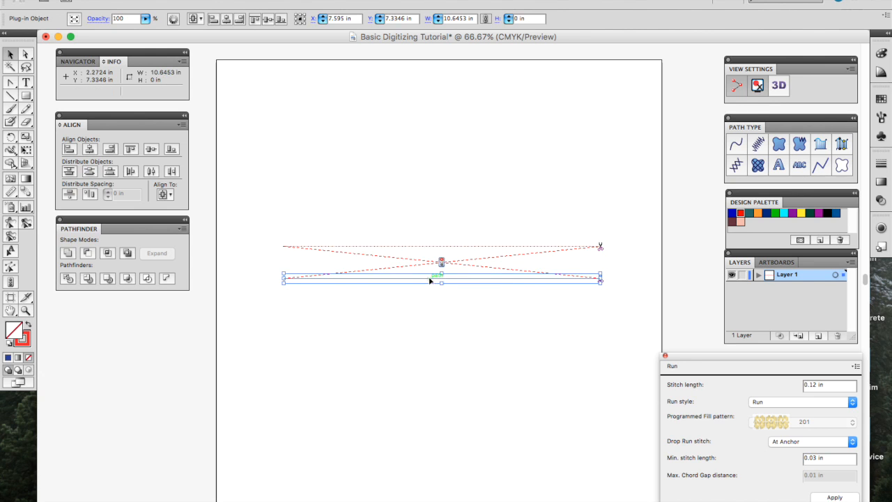
pyautogui.click(477, 289)
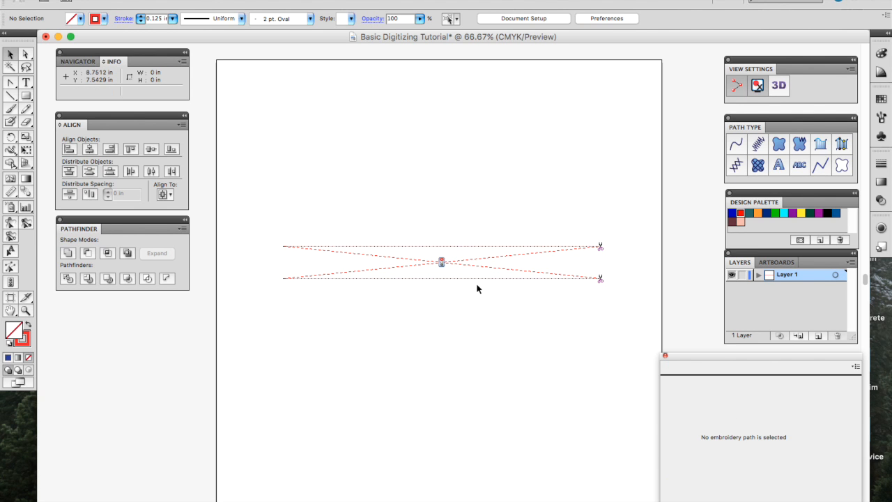
pyautogui.click(778, 86)
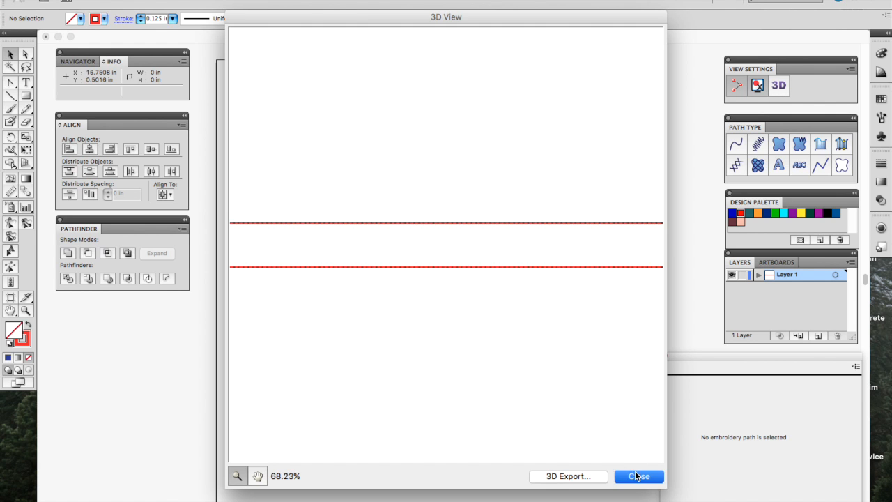
pyautogui.click(636, 476)
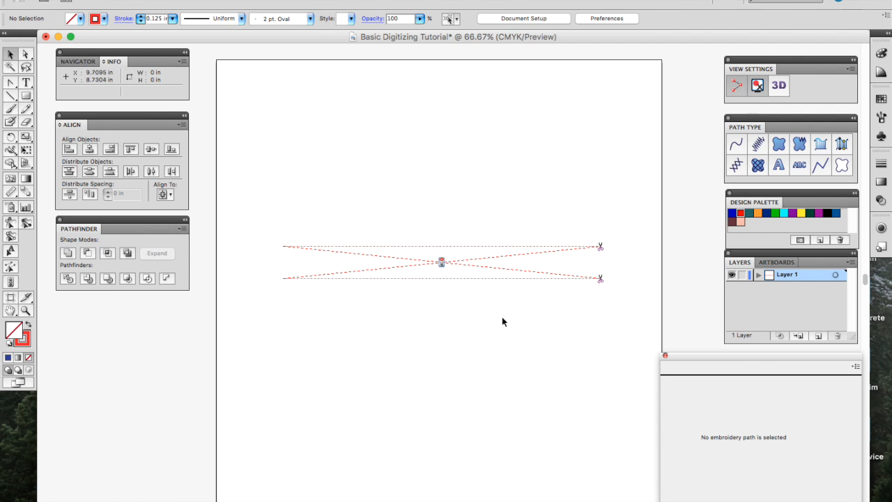
pyautogui.click(468, 278)
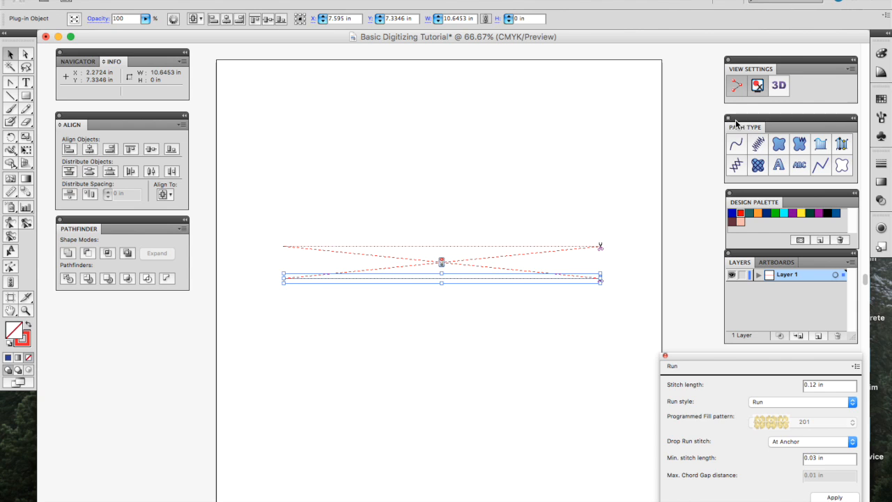
# Step: Convert the lower line to a 0.12 in Steil satin column and zoom in on it in 3D View
pyautogui.click(759, 145)
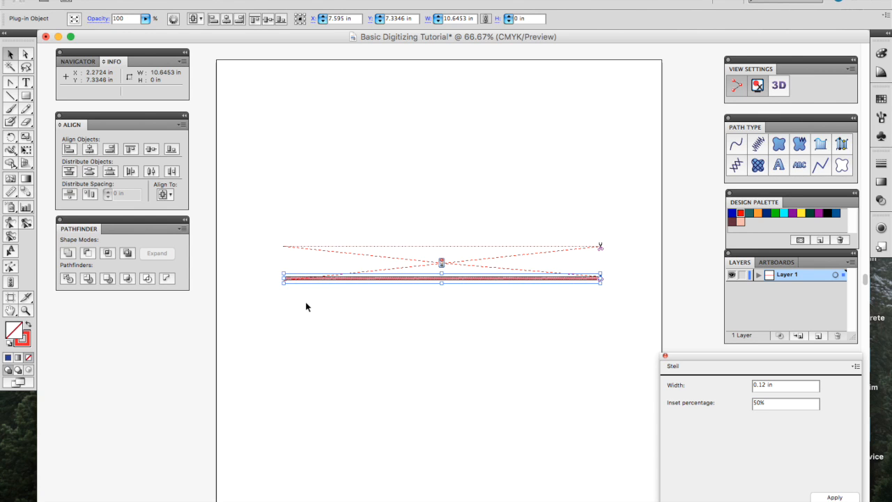
pyautogui.click(784, 89)
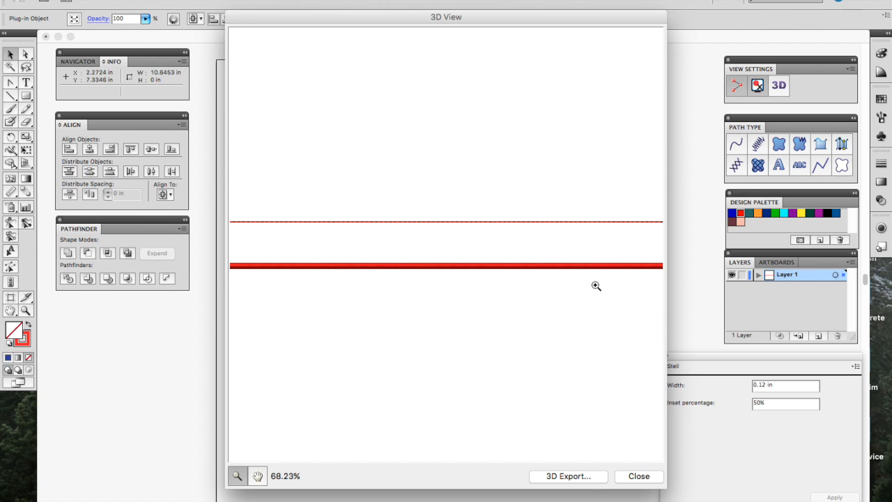
pyautogui.click(350, 266)
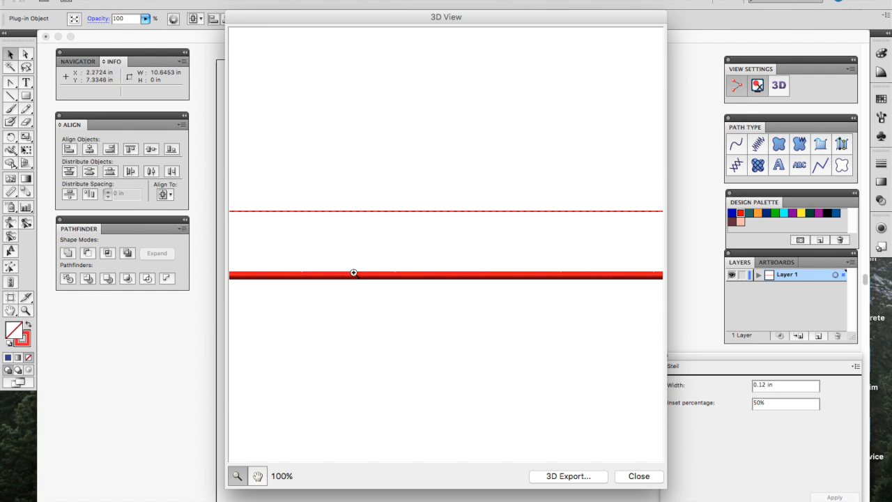
pyautogui.click(349, 283)
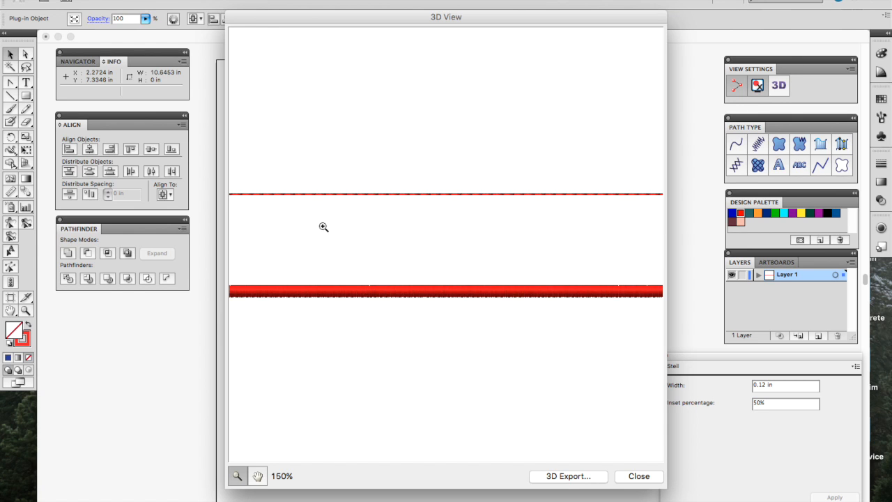
pyautogui.click(633, 476)
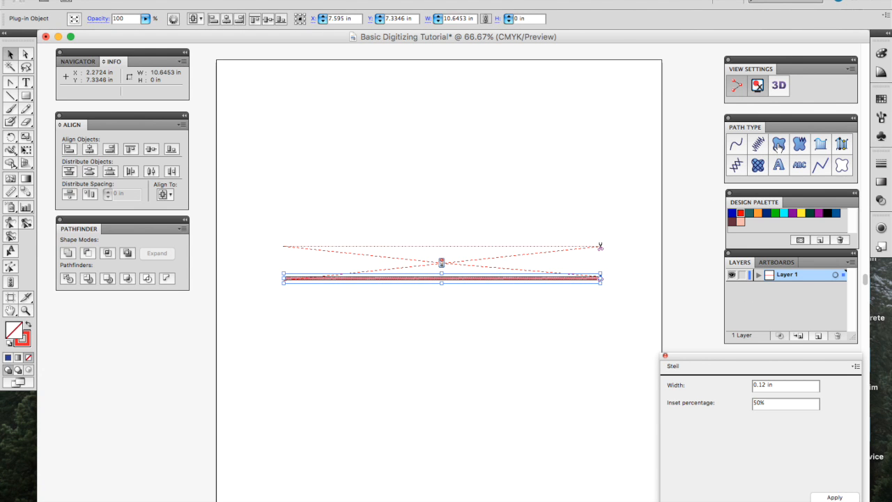
# Step: Draw a 10.6453 × 1.3749 in rectangle below the satin line with Pattern 1 Complex Fill, checked in 3D
pyautogui.click(31, 94)
pyautogui.moveTo(283, 307); pyautogui.dragTo(600, 346)
pyautogui.click(783, 142)
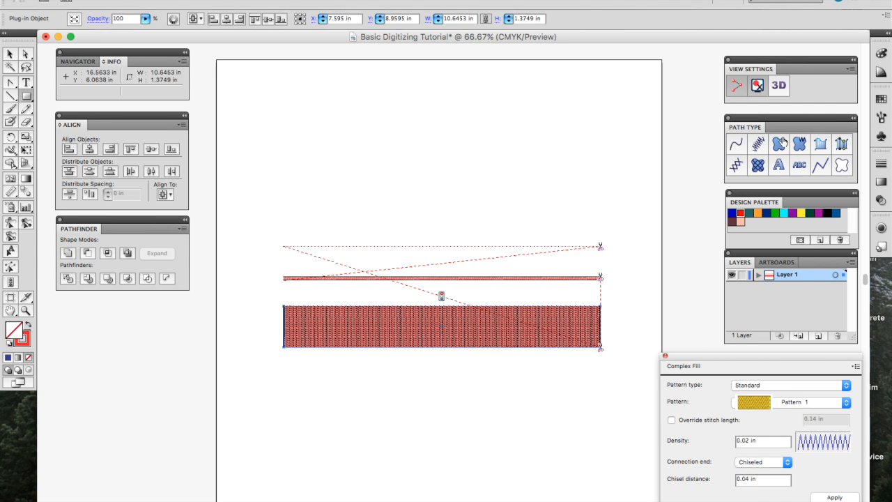
pyautogui.click(779, 84)
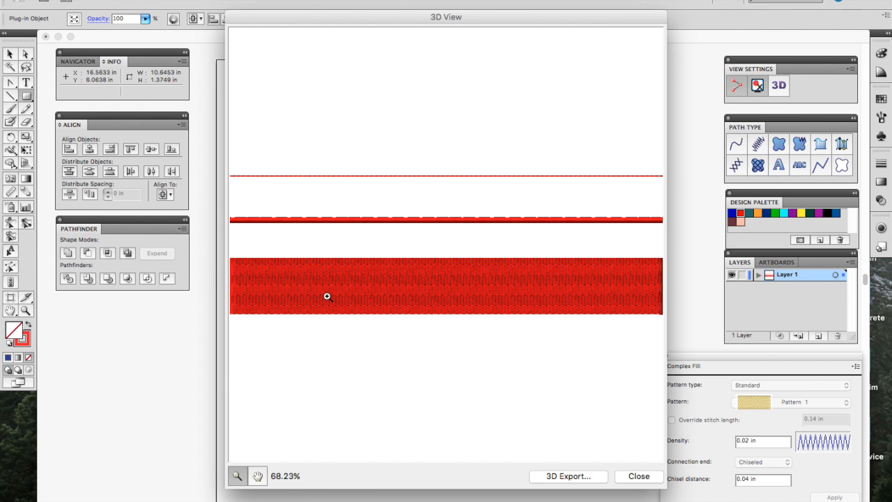
pyautogui.click(295, 172)
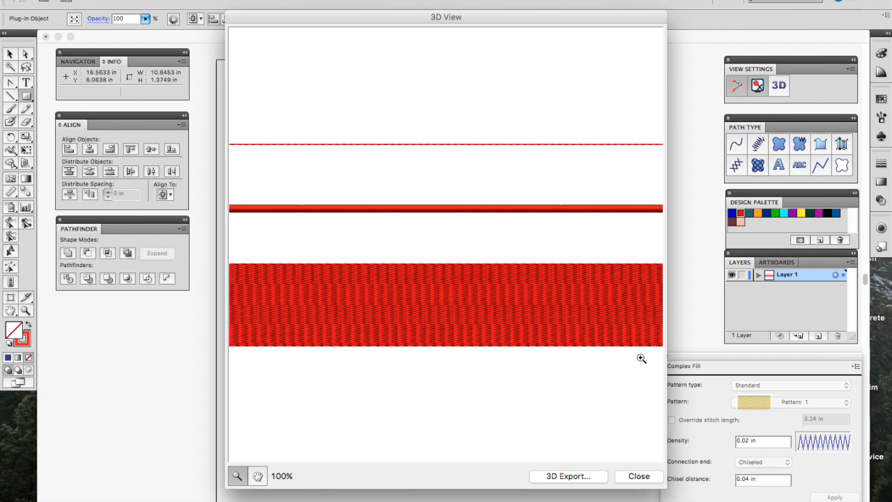
pyautogui.click(636, 475)
# Step: Alt-drag a copy of the filled band lower, give it Complex Fill with Steil border, and inspect in 3D
pyautogui.press('v')
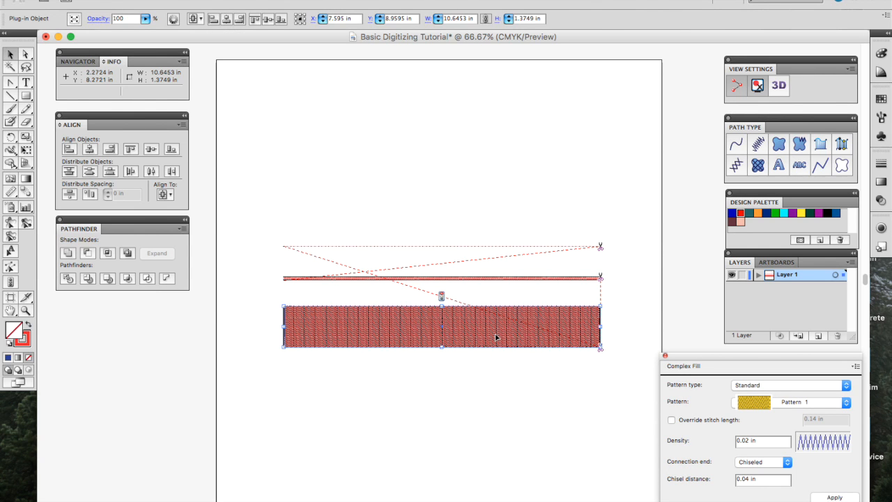
pyautogui.moveTo(495, 338); pyautogui.dragTo(498, 395)
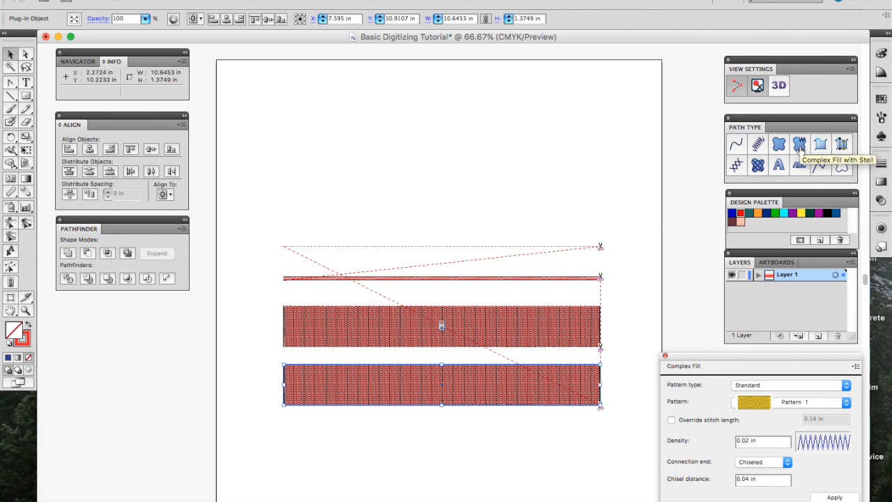
pyautogui.click(799, 146)
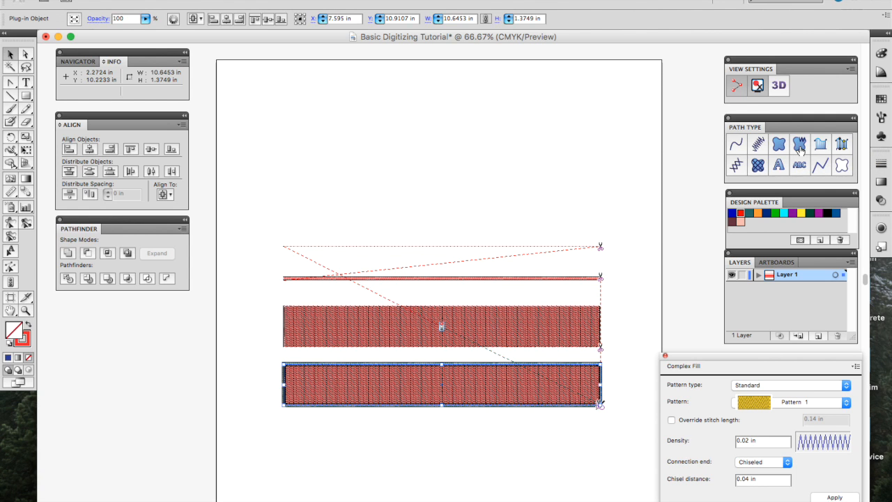
pyautogui.click(779, 84)
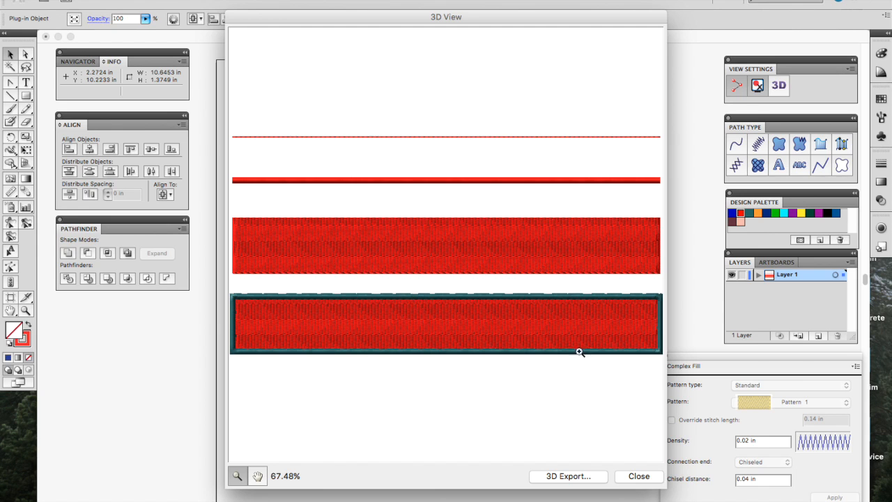
pyautogui.click(310, 309)
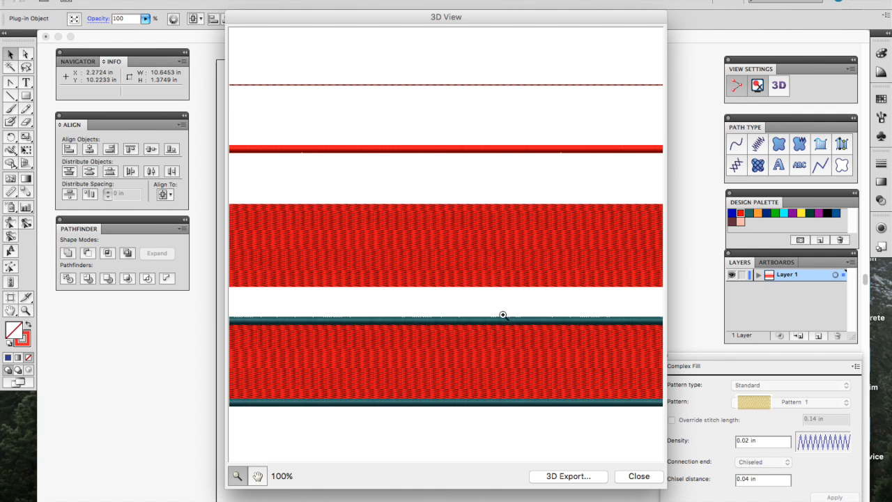
pyautogui.click(631, 476)
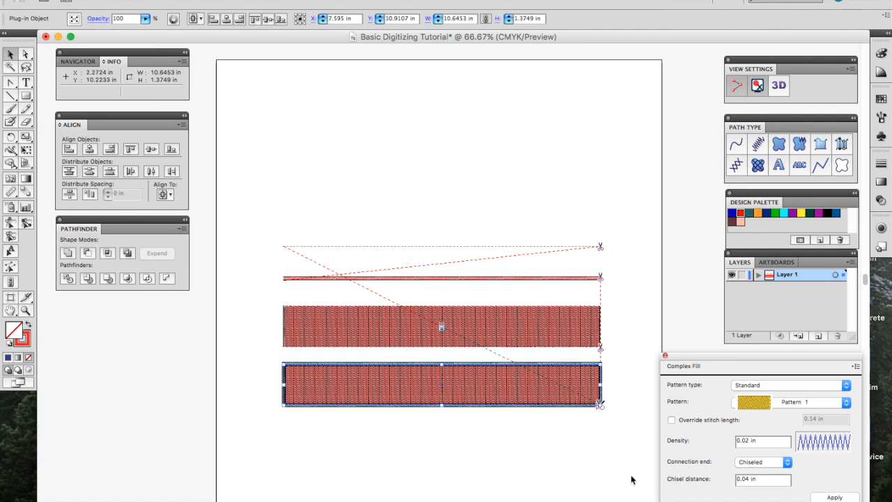
# Step: Select the top two stitched lines and revert them to plain paths
pyautogui.click(597, 460)
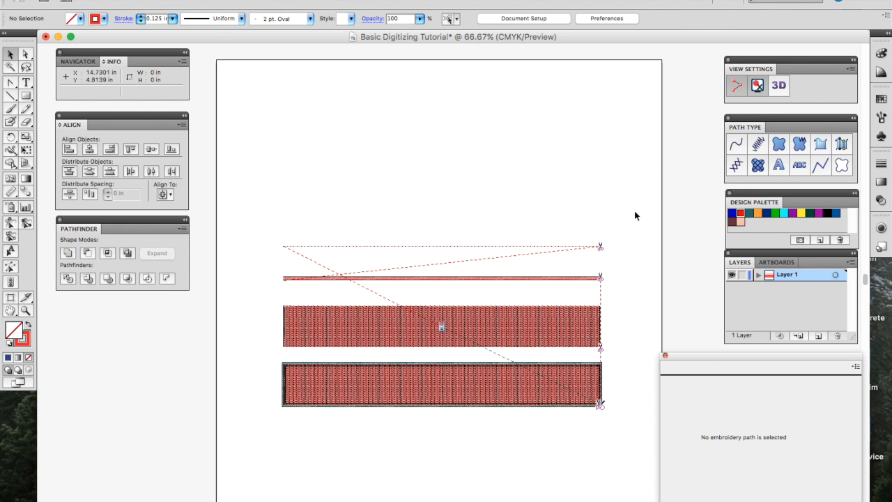
pyautogui.moveTo(601, 213); pyautogui.dragTo(320, 272)
pyautogui.click(309, 219)
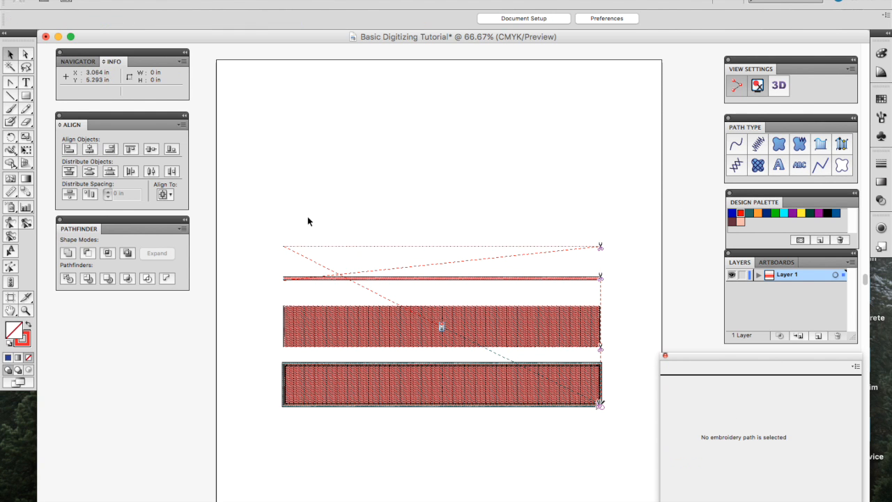
pyautogui.moveTo(258, 220); pyautogui.dragTo(611, 283)
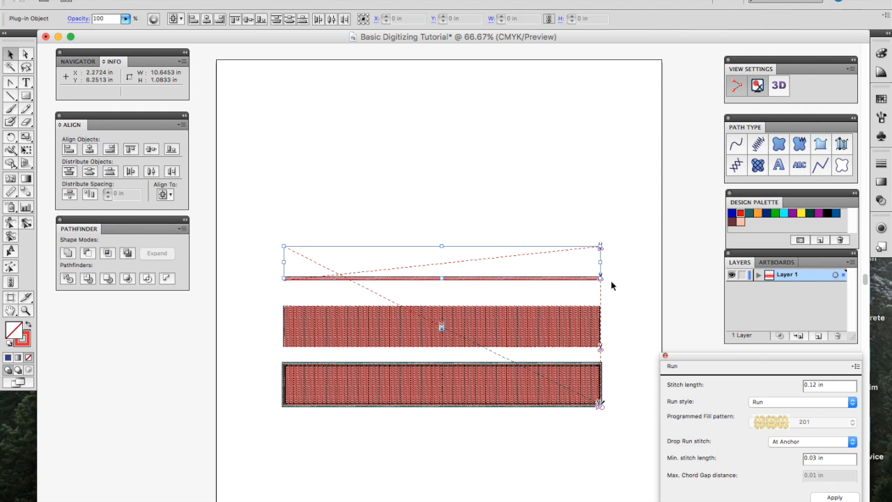
pyautogui.click(822, 167)
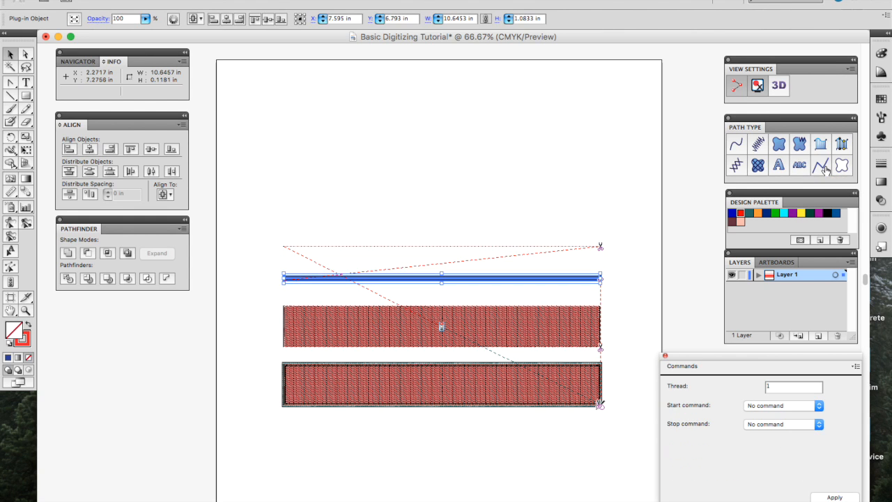
pyautogui.click(589, 232)
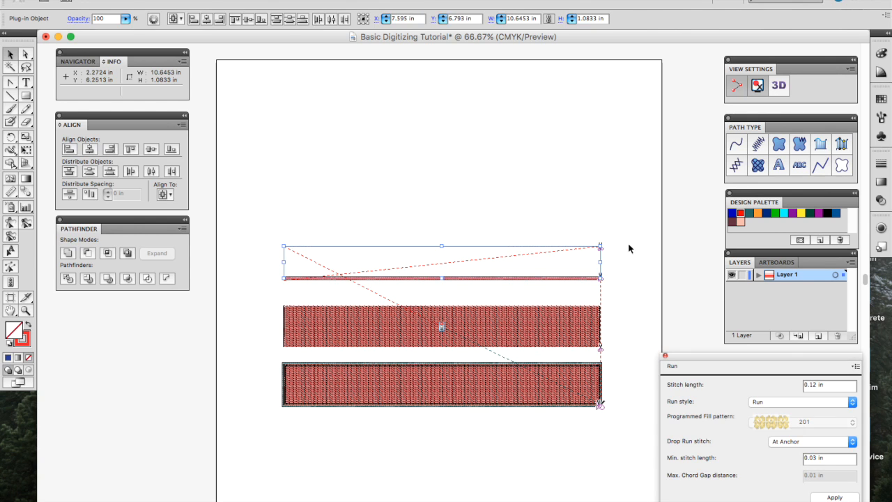
pyautogui.click(840, 167)
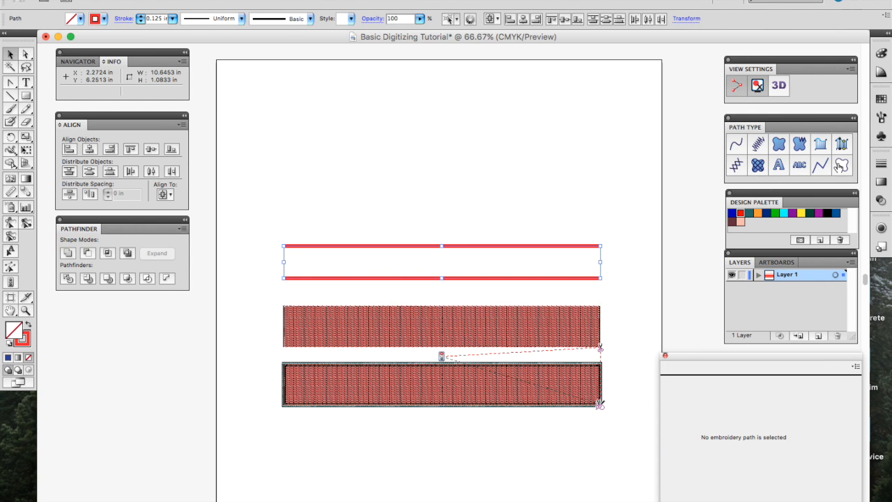
pyautogui.click(639, 202)
# Step: Revert the two stitched rectangles to plain paths, then select all four paths and delete them
pyautogui.moveTo(639, 302); pyautogui.dragTo(297, 498)
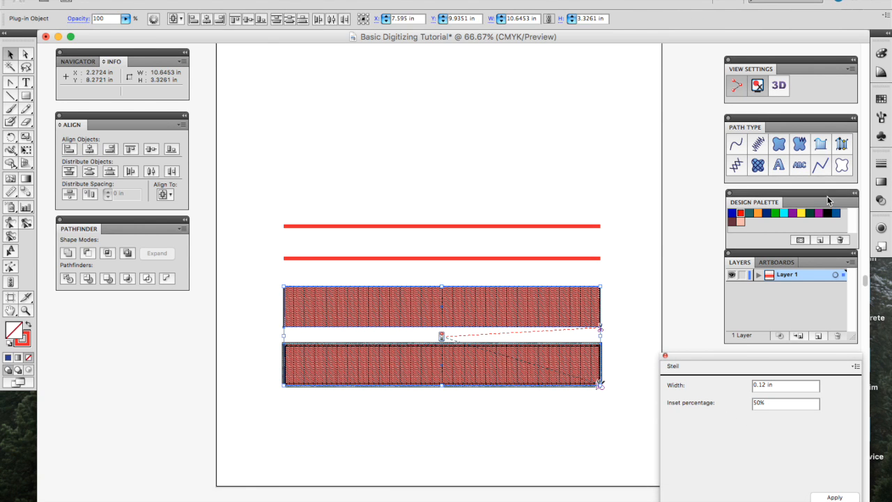
pyautogui.click(841, 165)
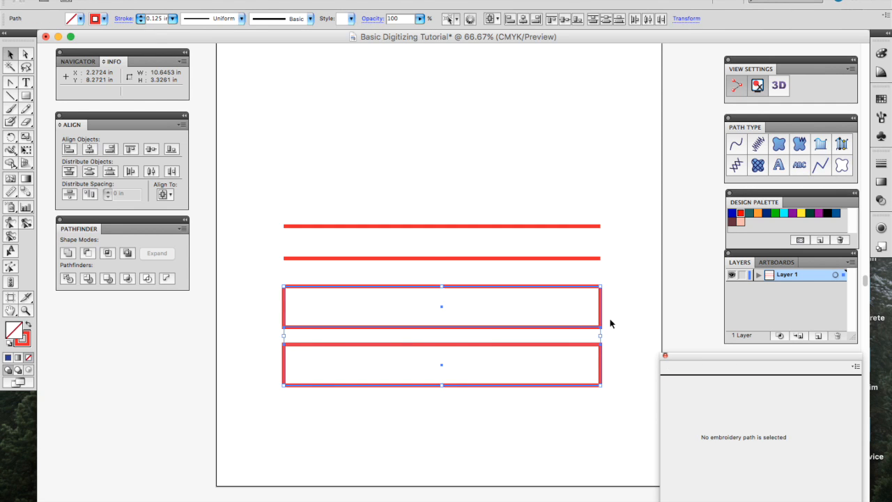
pyautogui.click(609, 322)
pyautogui.moveTo(605, 151); pyautogui.dragTo(275, 437)
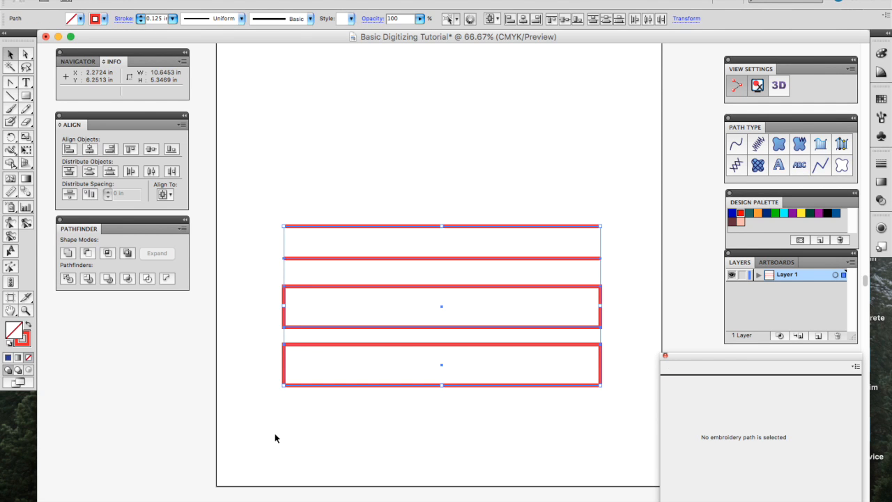
pyautogui.press('Delete')
pyautogui.scroll(5, 365, 243)
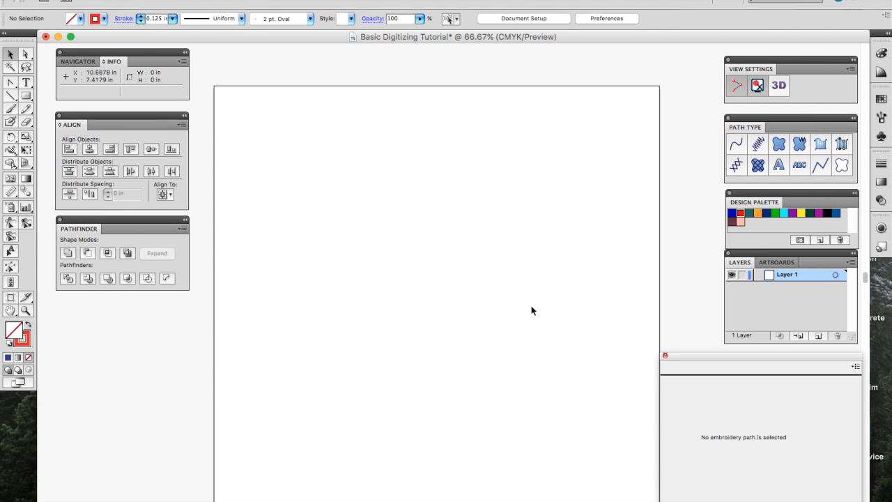
# Step: Draw a horizontal line across the page centre and turn it into 'MY TEXT' Block lettering, 0.79 in high
pyautogui.press('\\')
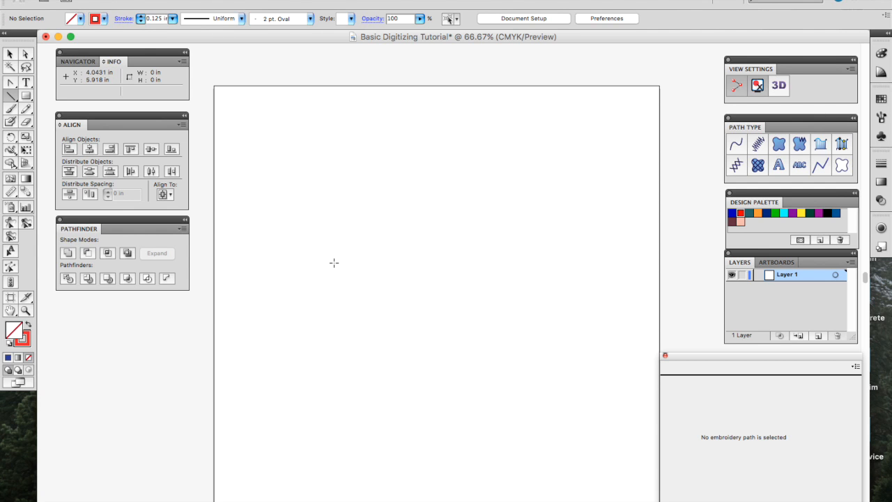
pyautogui.moveTo(334, 261)
pyautogui.mouseDown()
pyautogui.moveTo(583, 262)
pyautogui.moveTo(561, 292)
pyautogui.mouseUp()
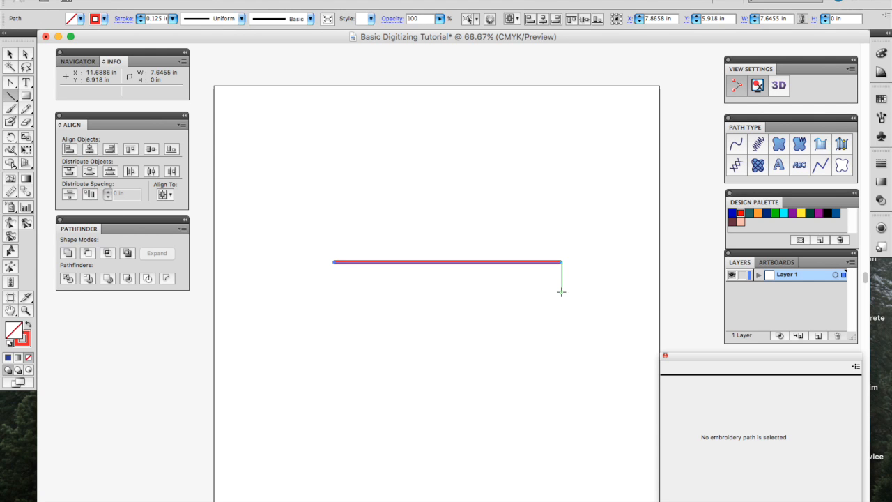
pyautogui.click(778, 167)
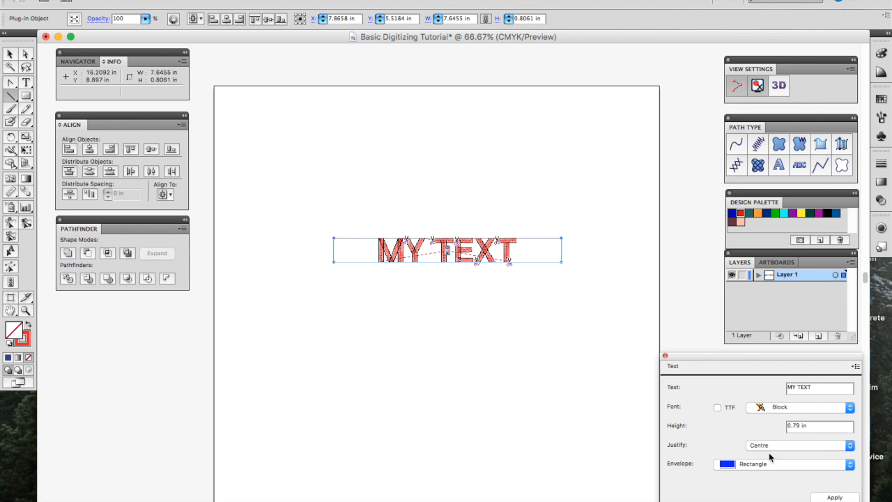
# Step: Replace the lettering text with 'Cap Swag' and apply it
pyautogui.tripleClick(833, 386)
pyautogui.write('Ca')
pyautogui.click(835, 498)
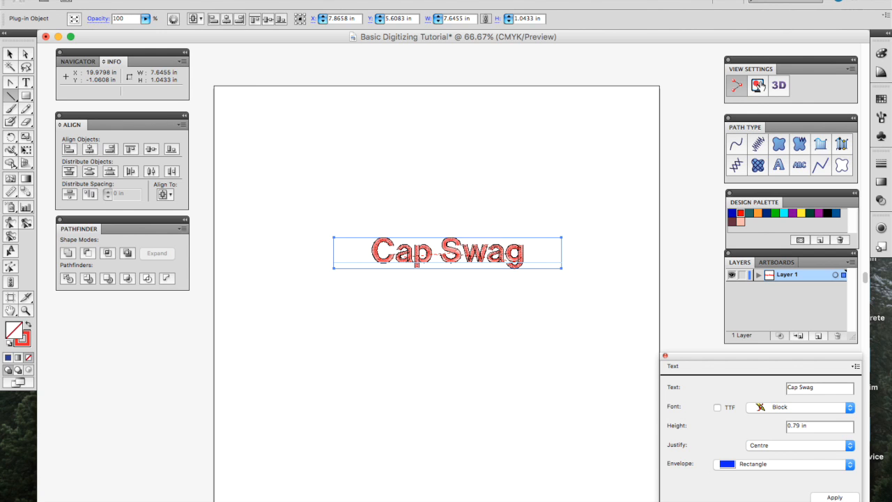
# Step: Toggle the stitch markers and simulation path display, then check the design in 3D View
pyautogui.click(737, 87)
pyautogui.click(737, 86)
pyautogui.click(763, 83)
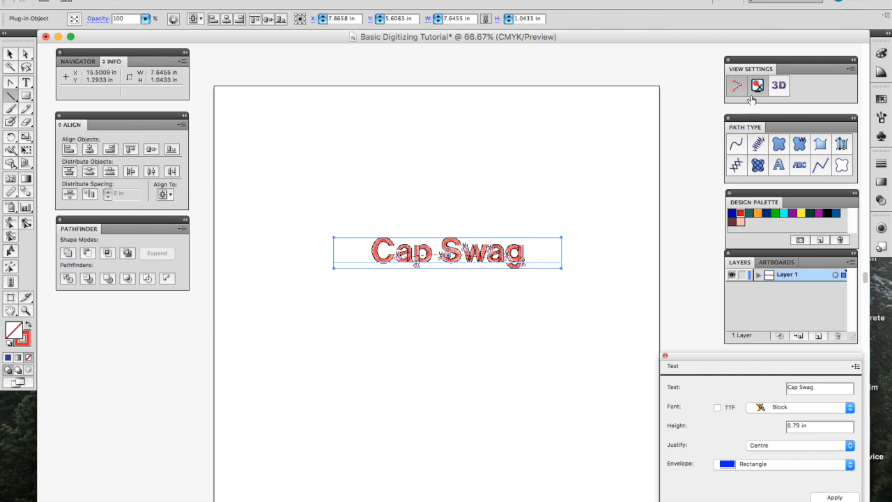
pyautogui.click(779, 85)
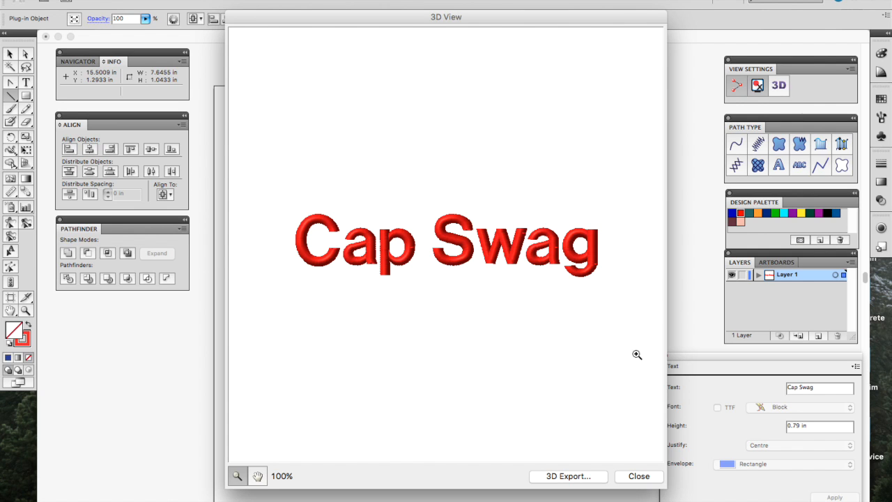
pyautogui.click(626, 479)
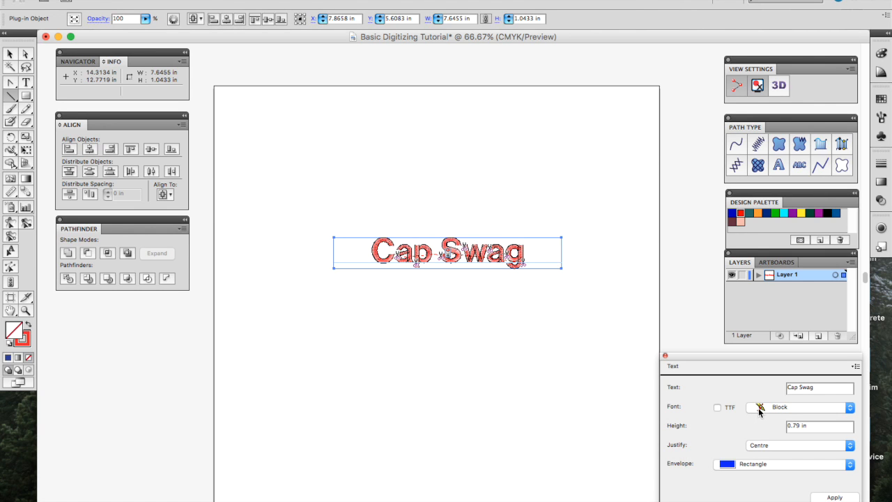
# Step: Switch the Cap Swag lettering to the Old English font and check it in 3D View
pyautogui.click(759, 411)
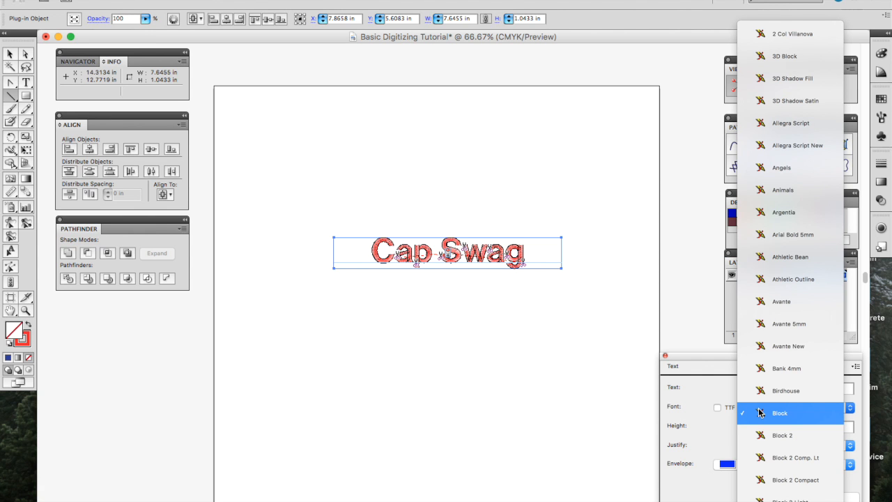
pyautogui.scroll(-10, 782, 259)
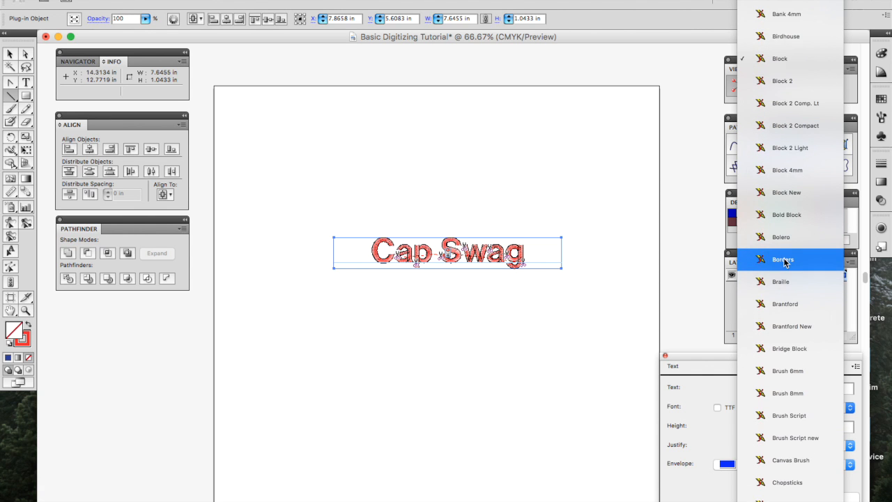
pyautogui.scroll(-8, 784, 262)
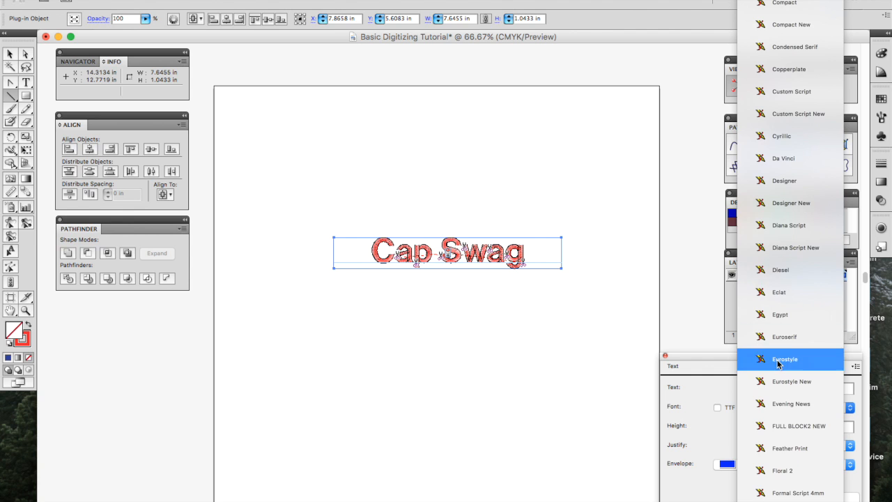
pyautogui.scroll(-5, 781, 407)
pyautogui.scroll(-15, 795, 360)
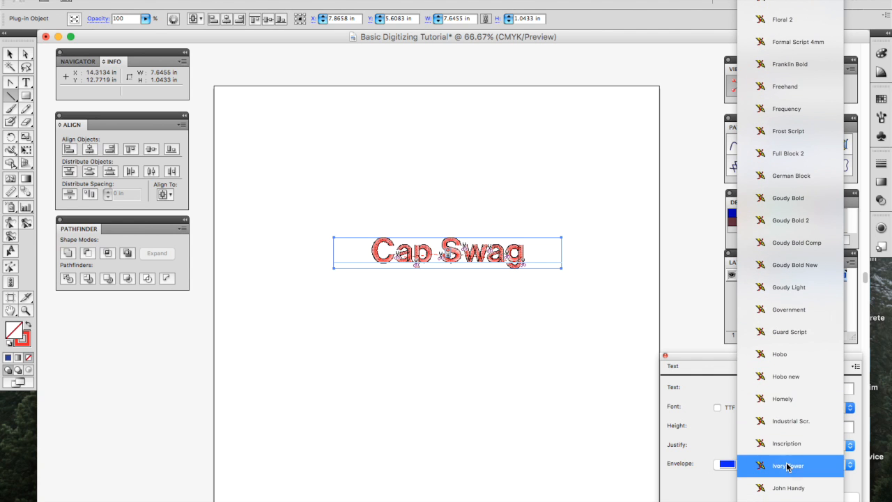
pyautogui.scroll(-15, 788, 467)
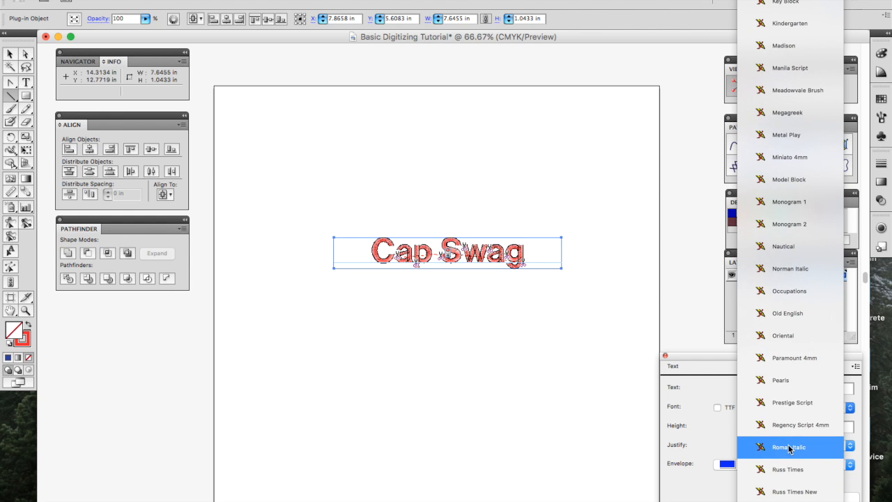
pyautogui.click(792, 313)
pyautogui.click(835, 496)
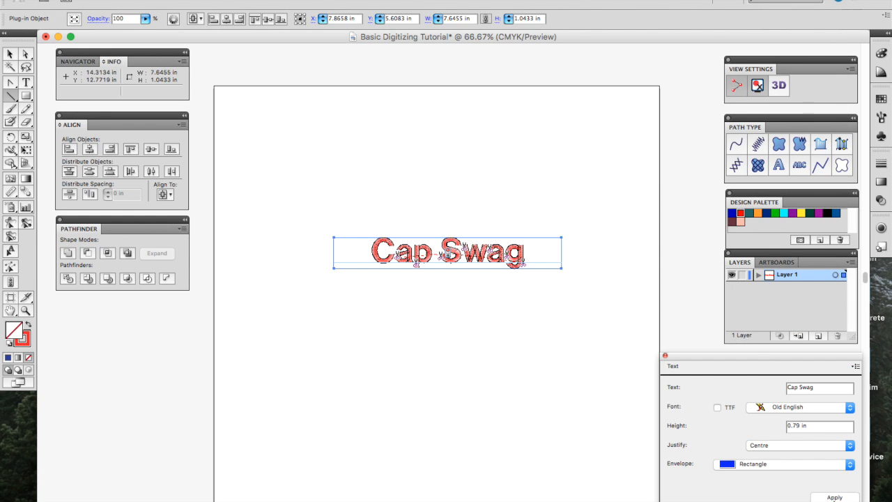
pyautogui.click(778, 86)
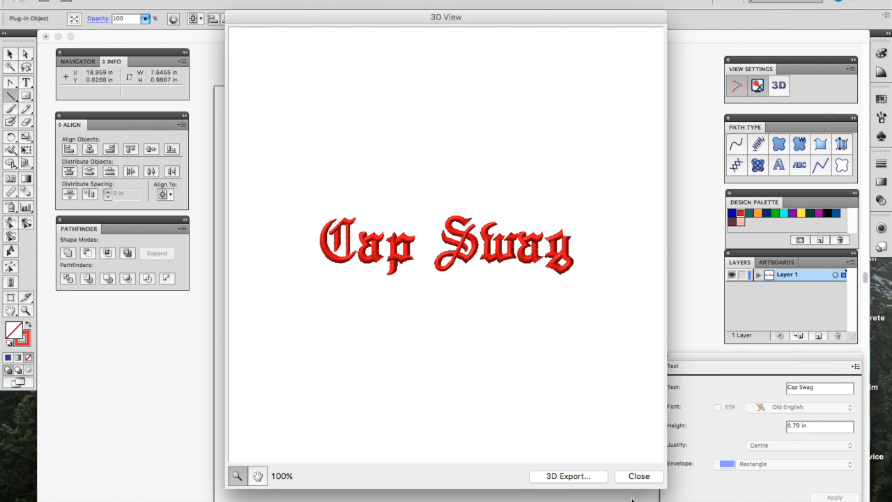
pyautogui.click(638, 476)
# Step: Raise the lettering height to 1 in and preview it in 3D again
pyautogui.click(814, 427)
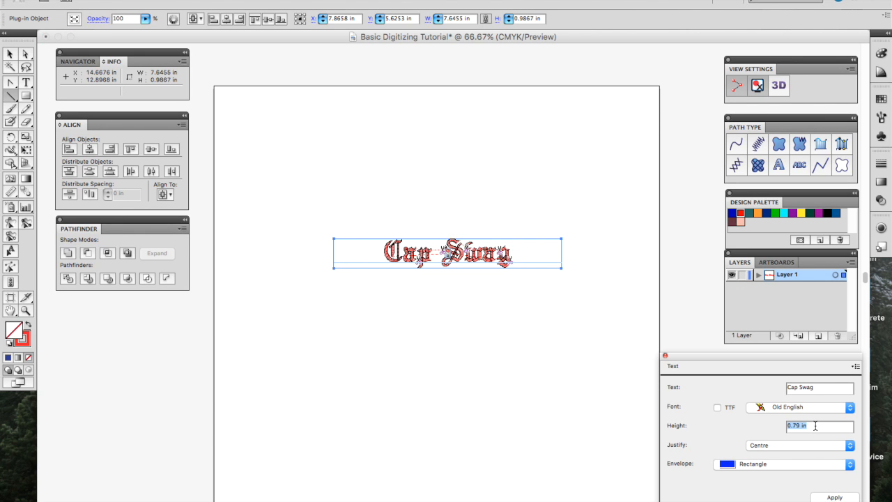
pyautogui.write('1')
pyautogui.click(833, 497)
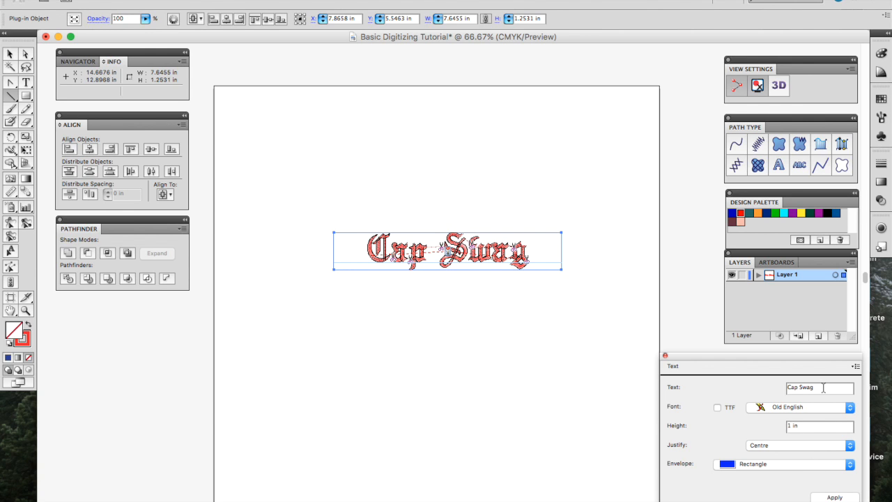
pyautogui.doubleClick(810, 427)
pyautogui.click(775, 88)
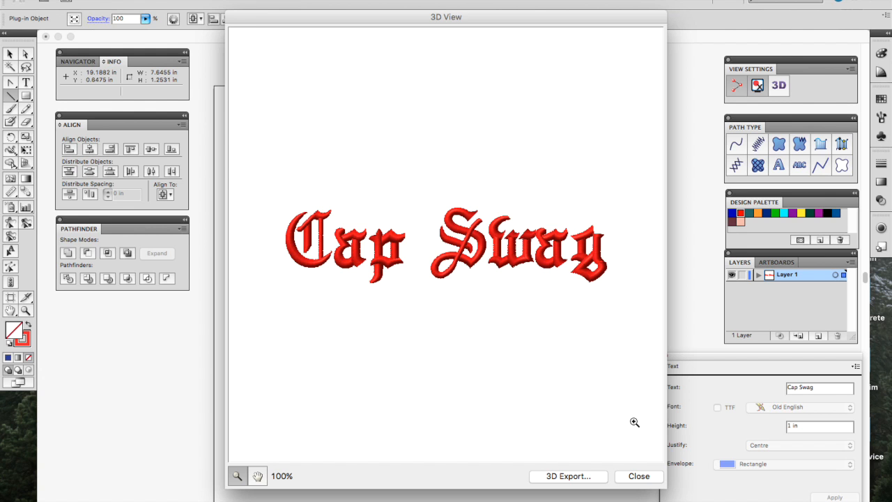
pyautogui.click(638, 475)
# Step: Change the lettering font to Bold Block and apply it
pyautogui.click(785, 410)
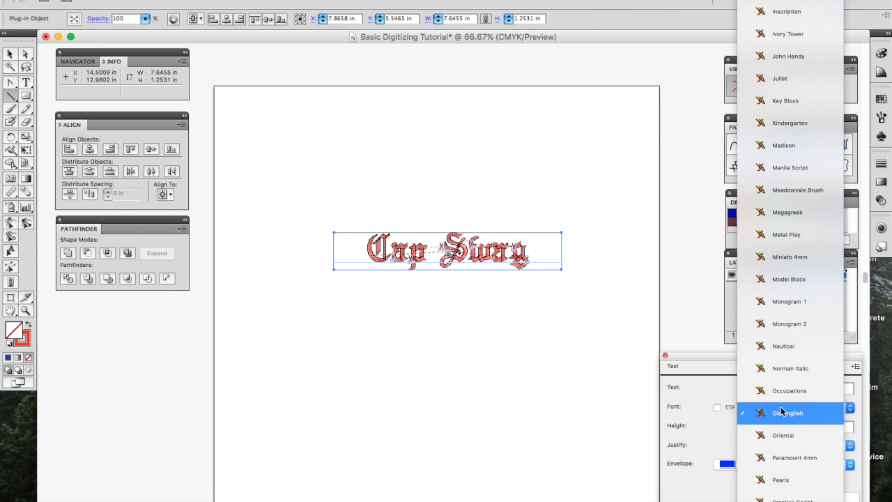
pyautogui.scroll(10, 807, 188)
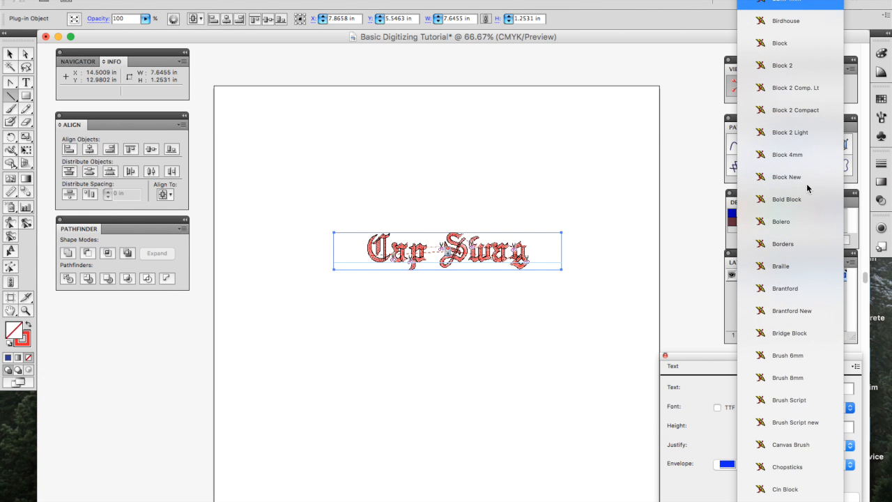
pyautogui.press('l')
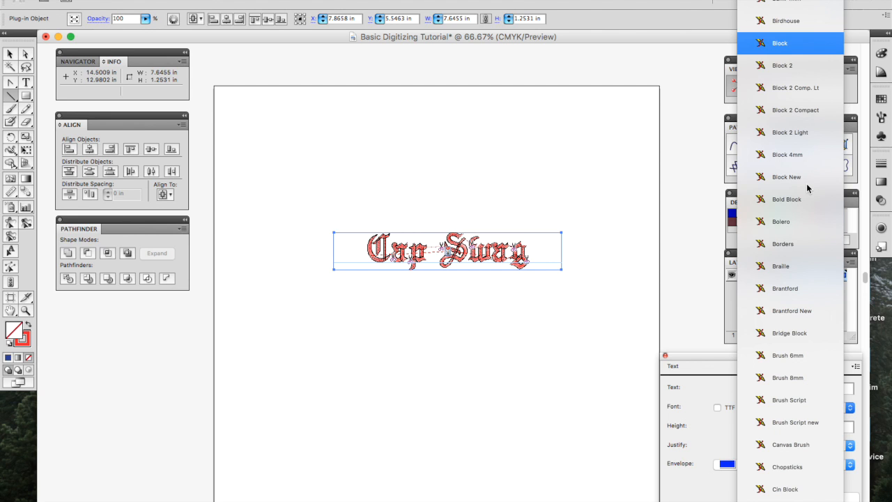
pyautogui.click(797, 200)
pyautogui.click(829, 497)
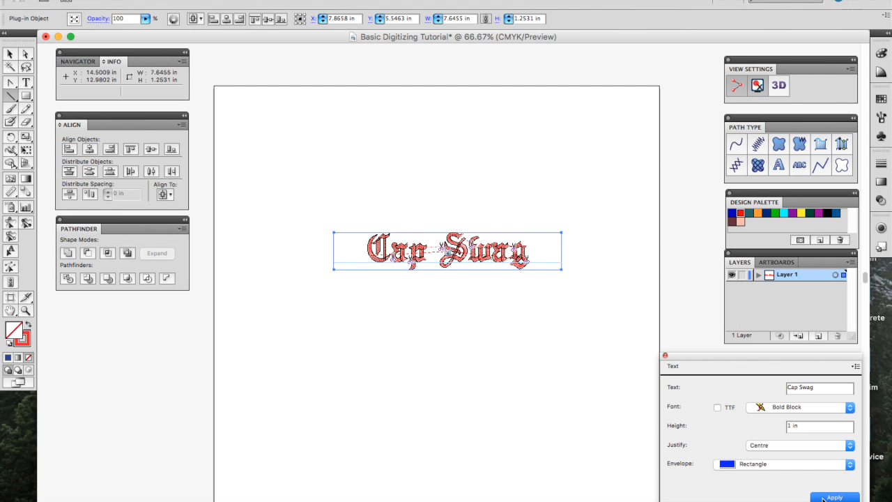
# Step: Retype the text as 'CAP SWAG' in capitals and check it in 3D View
pyautogui.tripleClick(807, 388)
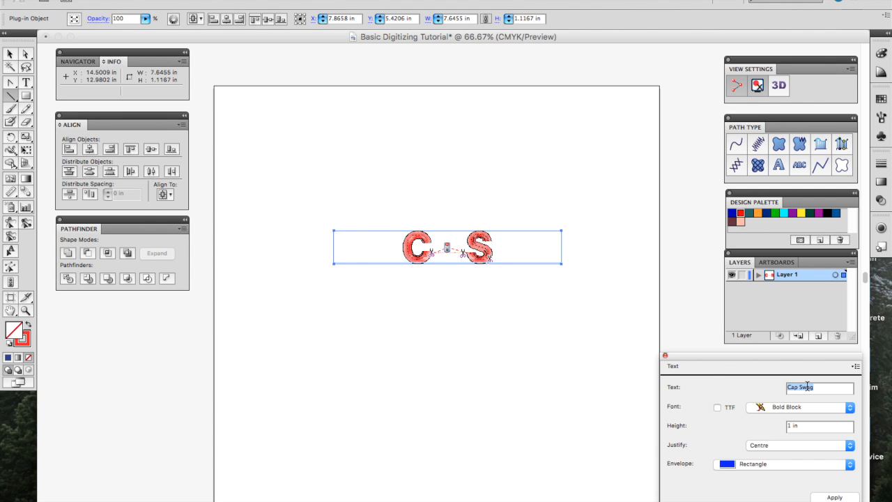
pyautogui.write('CAP SWAG')
pyautogui.click(849, 496)
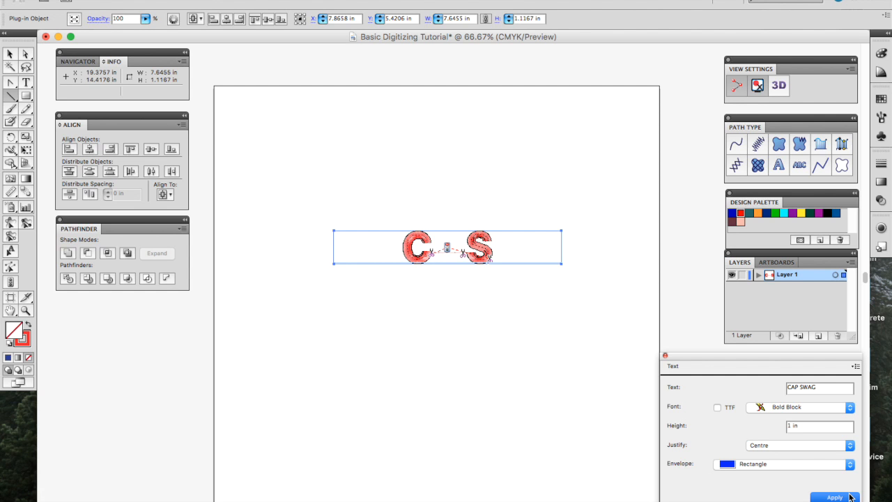
pyautogui.click(779, 90)
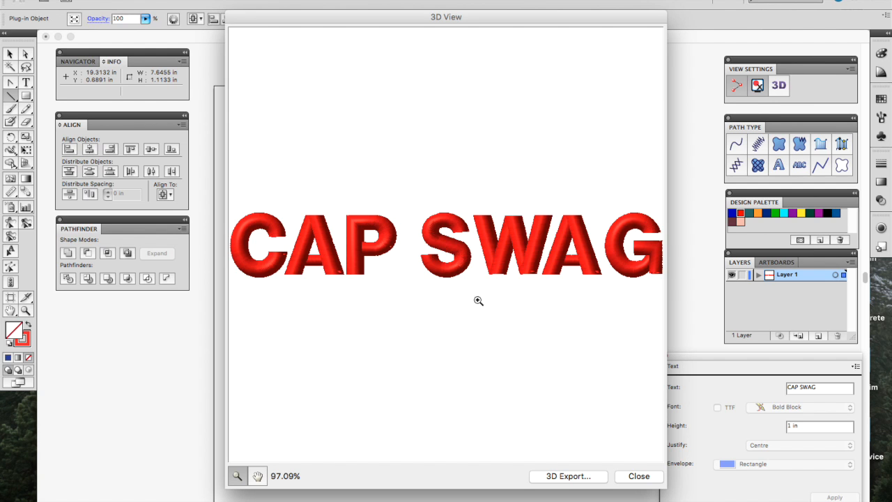
pyautogui.click(637, 476)
pyautogui.tripleClick(815, 424)
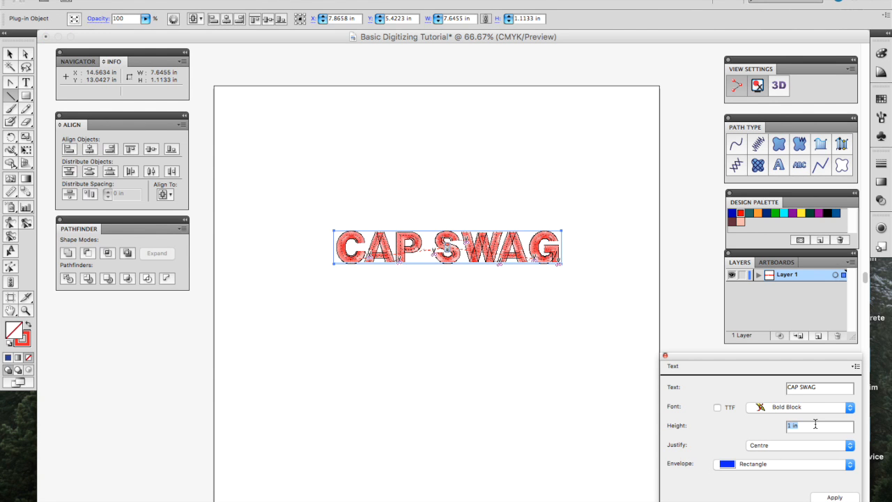
# Step: Make CAP SWAG 2.5 in high, preview it in 3D, then zoom to 300% on the stitching
pyautogui.write('2.5')
pyautogui.click(844, 496)
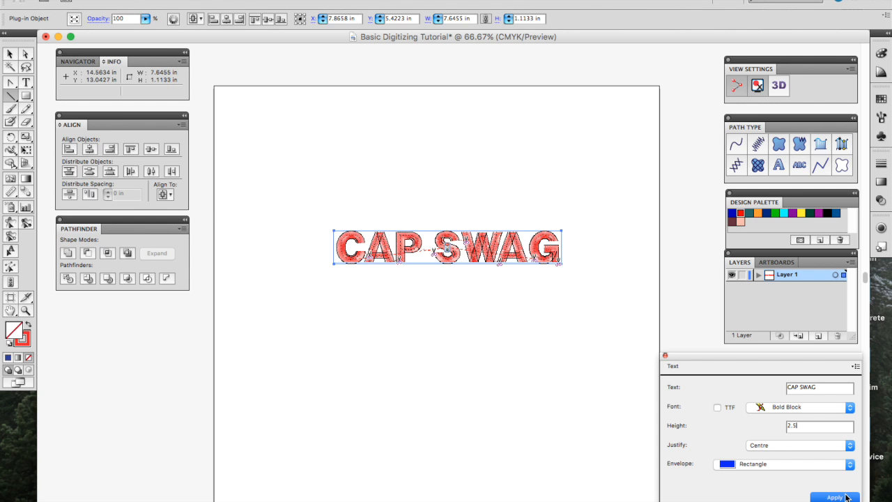
pyautogui.click(778, 88)
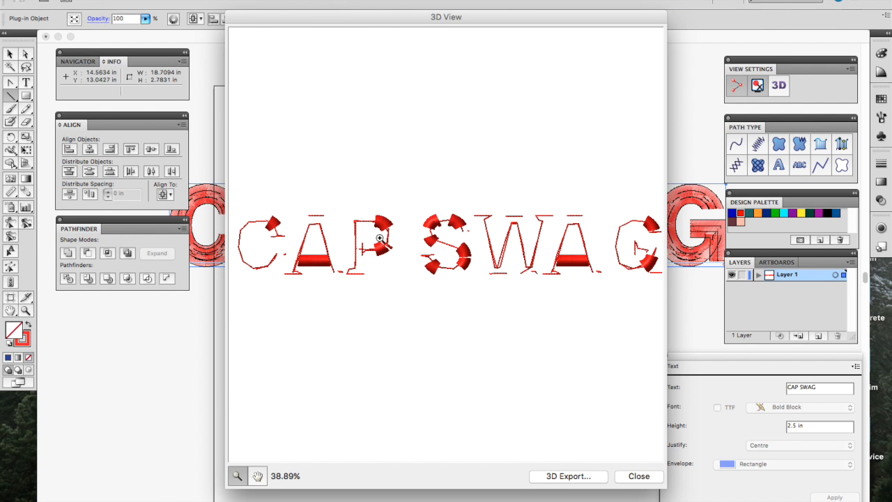
pyautogui.click(638, 475)
pyautogui.press('super+=')
pyautogui.press('super+=')
pyautogui.press('super+=')
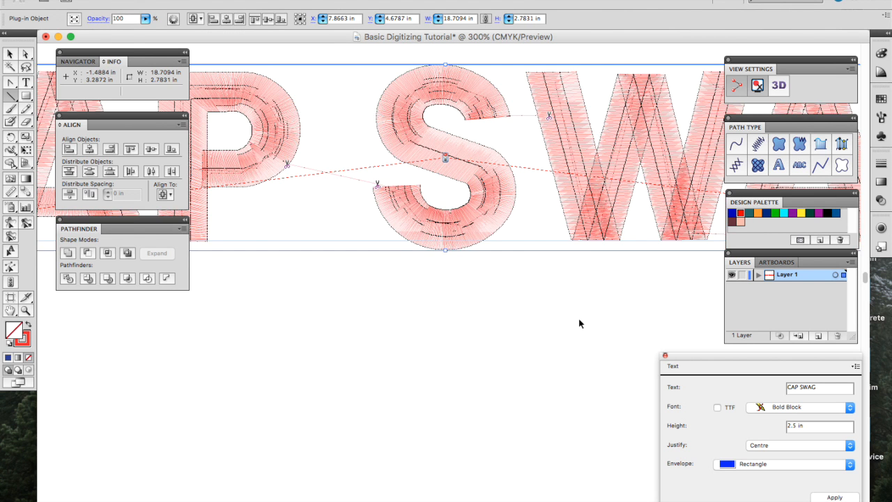
pyautogui.scroll(3, 579, 319)
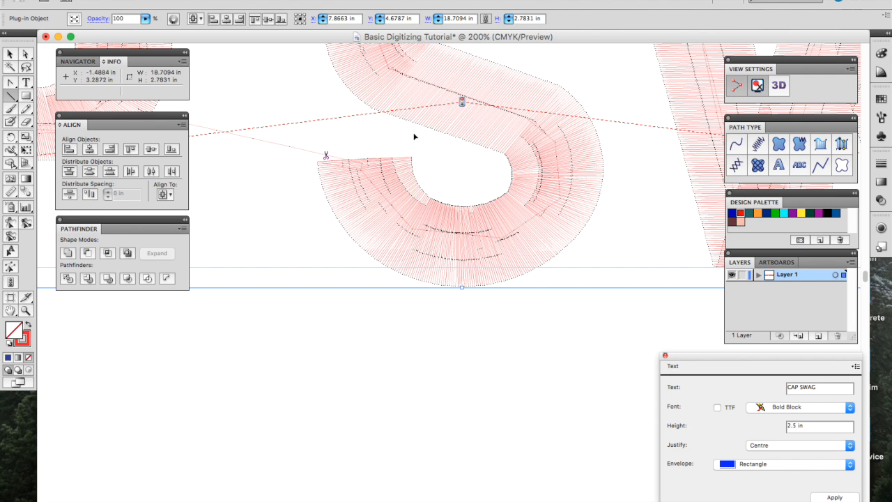
# Step: Resize CAP SWAG to 1 in tall and preview it in 3D
pyautogui.press('super+1')
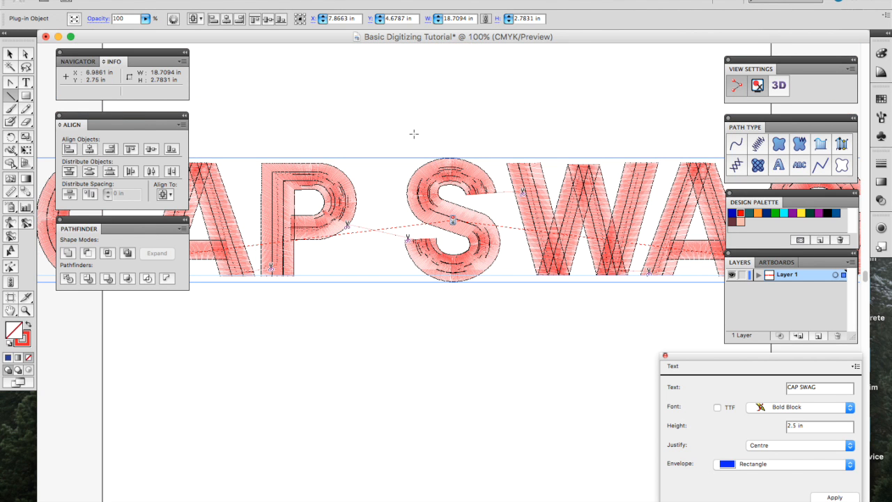
pyautogui.press('super+minus')
pyautogui.press('super+minus')
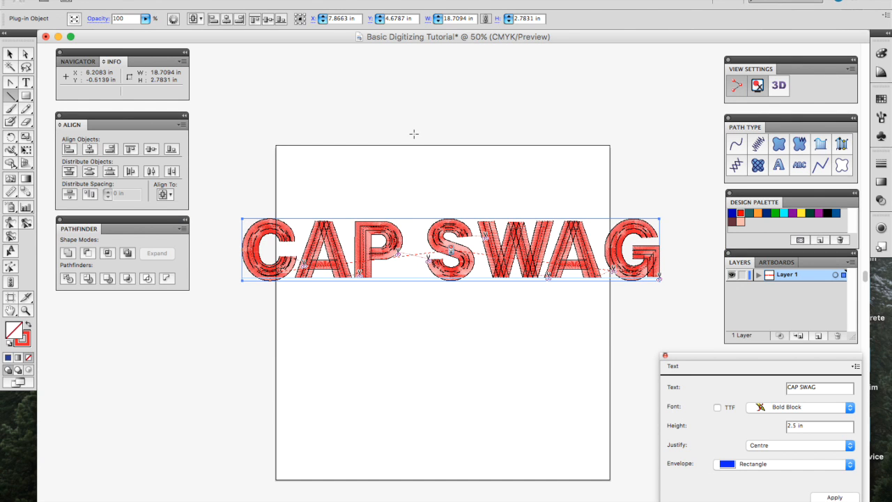
pyautogui.tripleClick(817, 427)
pyautogui.write('1')
pyautogui.click(833, 496)
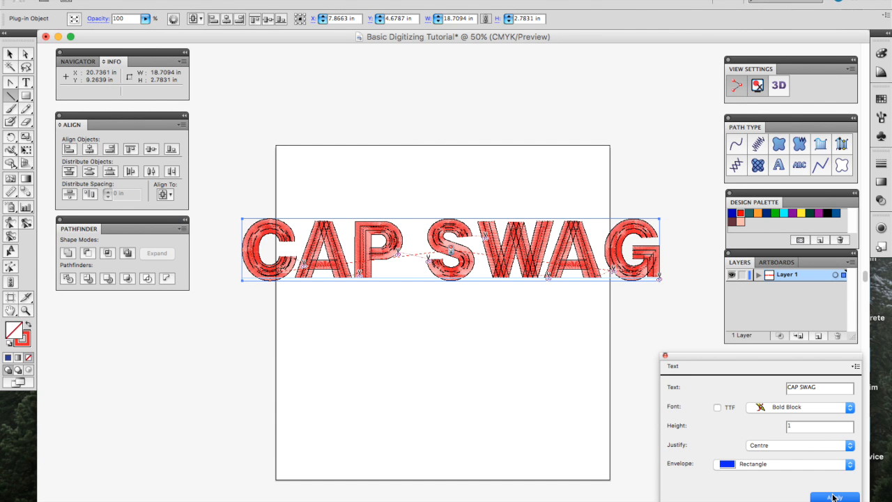
pyautogui.click(10, 54)
pyautogui.click(357, 167)
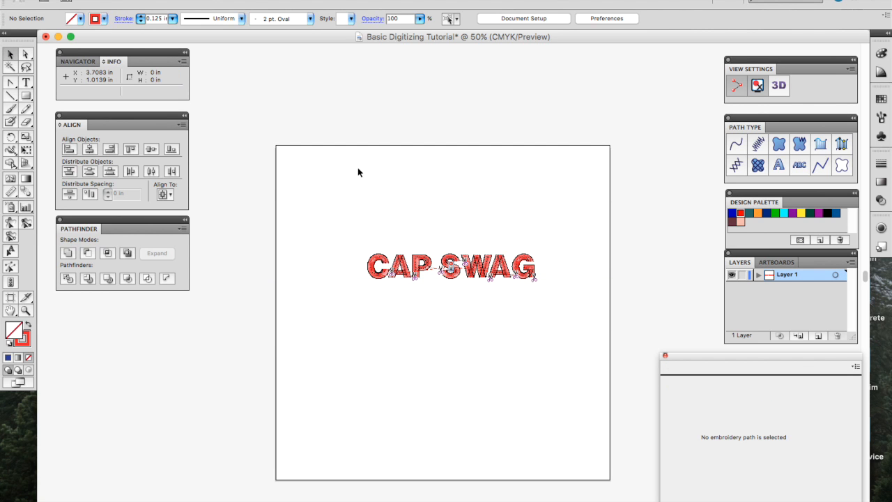
pyautogui.press('super+equal')
pyautogui.press('super+equal')
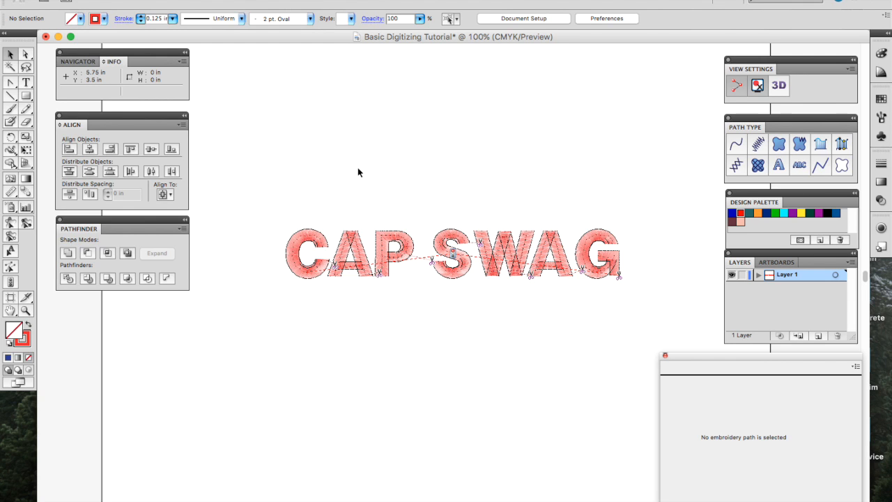
pyautogui.click(780, 85)
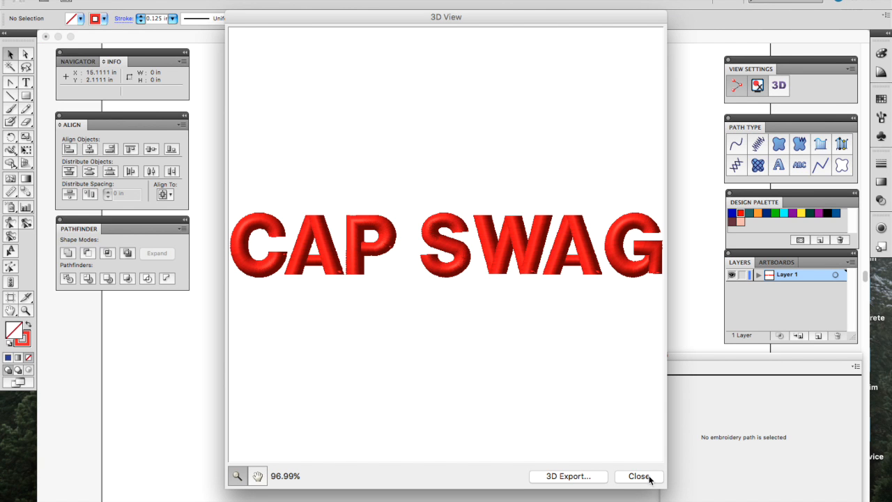
pyautogui.click(638, 476)
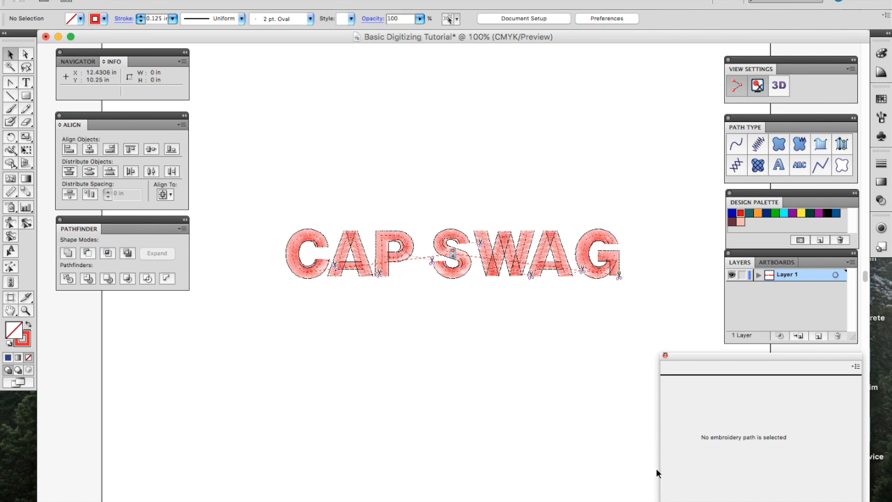
# Step: Try a 2 in lettering height and check it in 3D preview
pyautogui.click(461, 244)
pyautogui.click(815, 425)
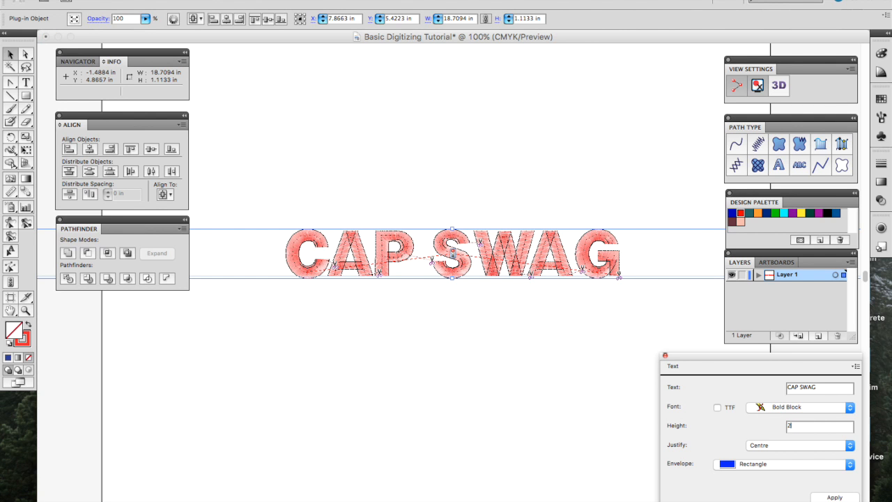
pyautogui.click(834, 496)
pyautogui.click(779, 85)
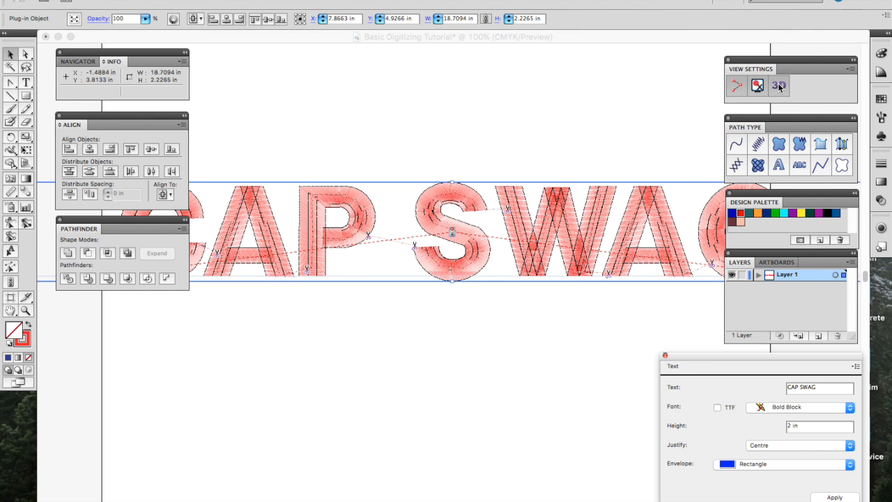
pyautogui.click(644, 481)
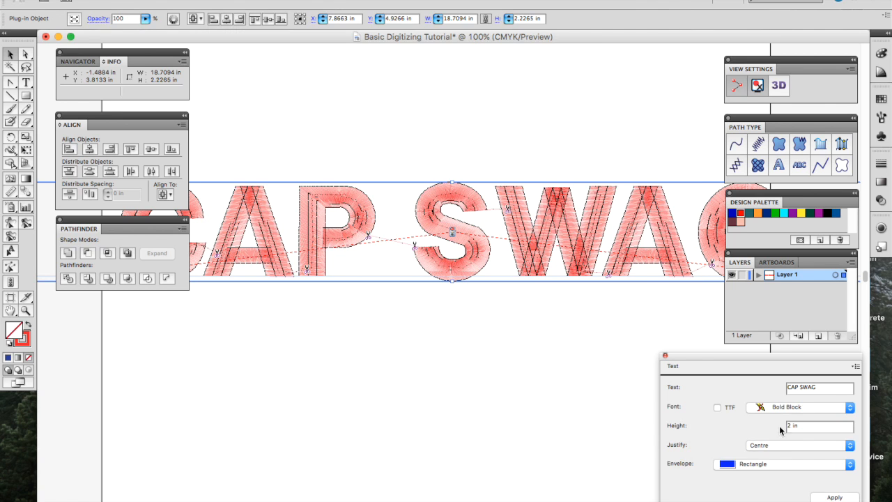
# Step: Settle on a 1.5 in height and confirm it in 3D preview
pyautogui.tripleClick(790, 426)
pyautogui.write('1.5')
pyautogui.click(834, 497)
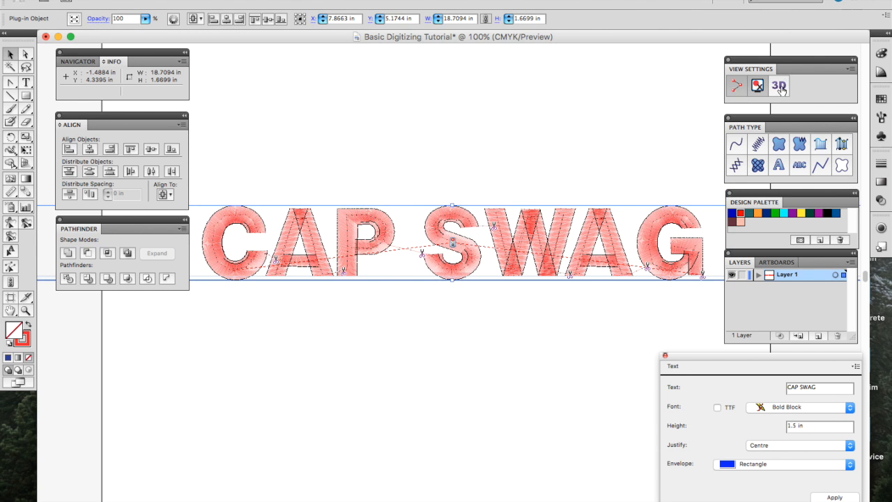
pyautogui.click(779, 87)
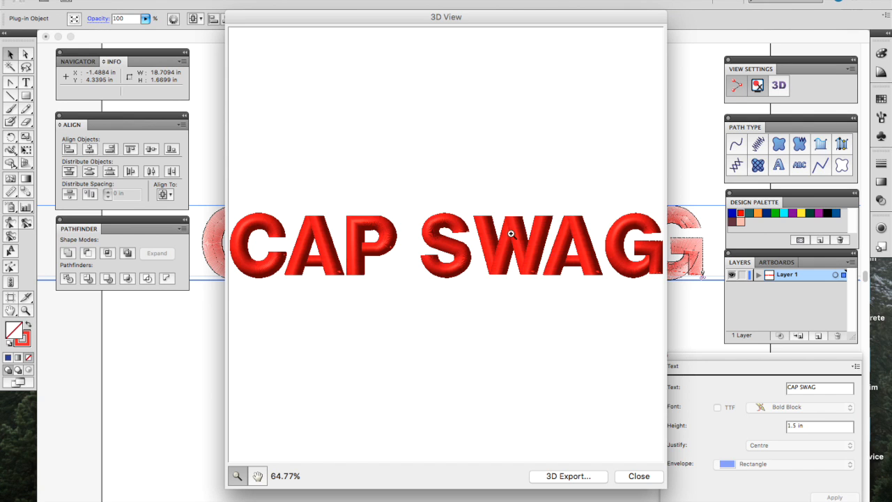
pyautogui.click(647, 479)
pyautogui.press('super+minus')
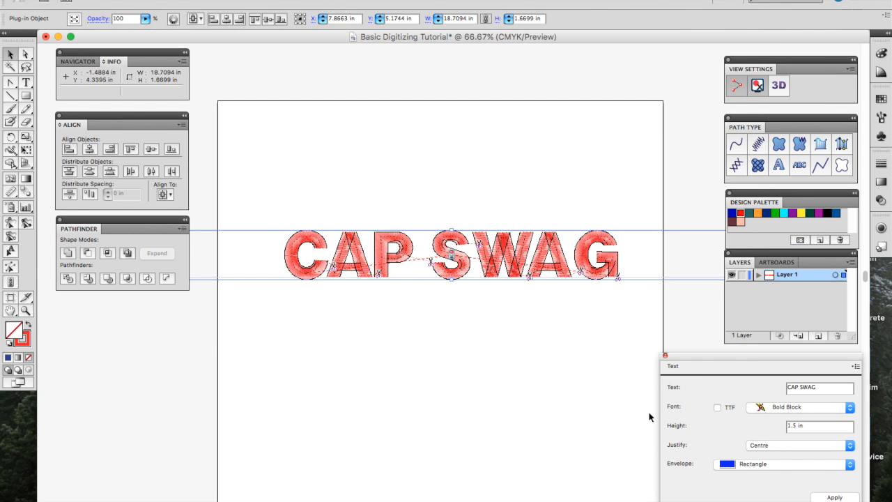
# Step: Try Left and then Centre justification on the CAP SWAG lettering
pyautogui.click(756, 448)
pyautogui.press('super+minus')
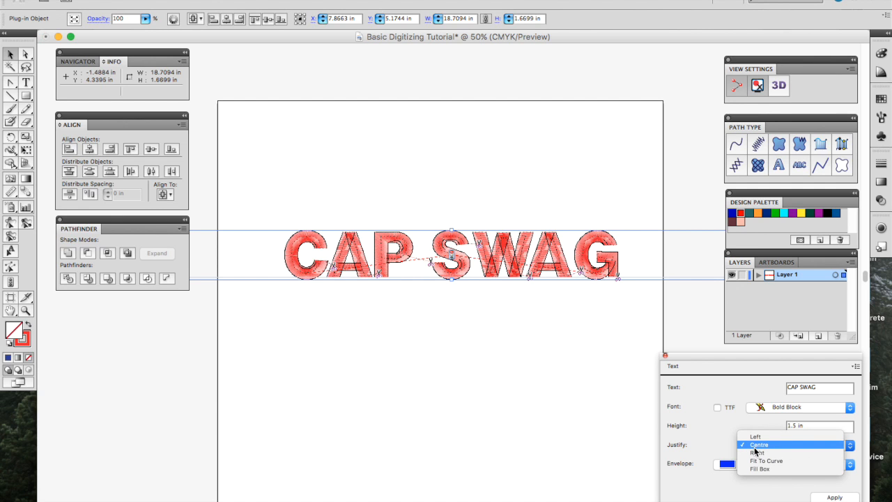
pyautogui.click(519, 415)
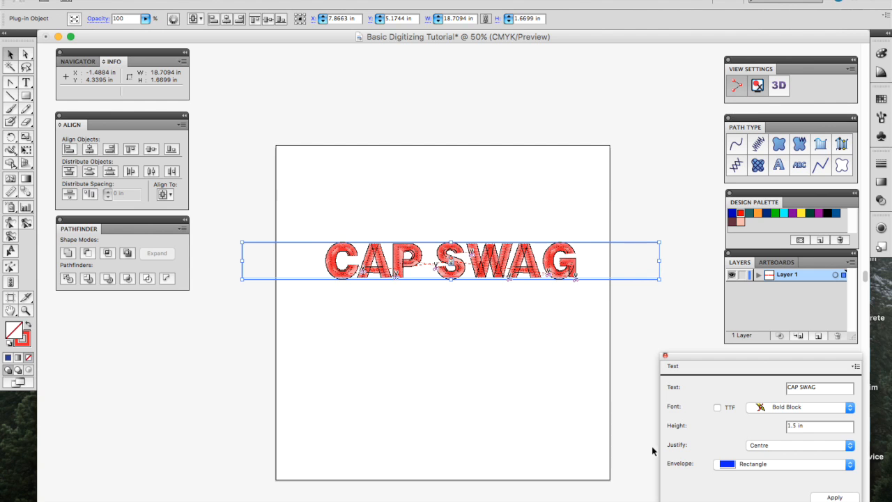
pyautogui.click(791, 448)
pyautogui.click(780, 437)
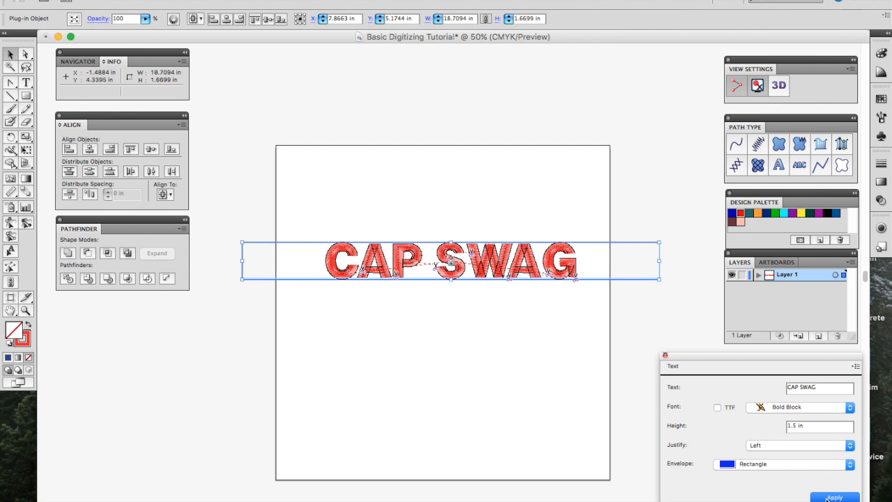
pyautogui.click(829, 496)
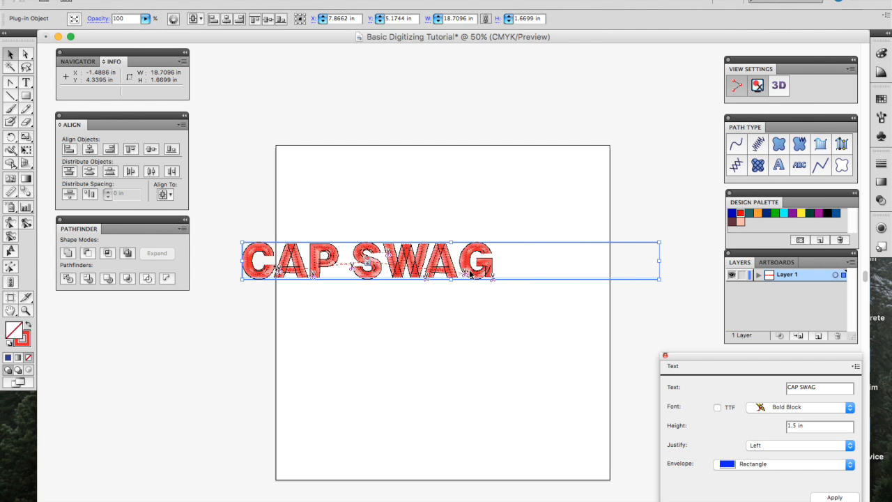
pyautogui.click(800, 438)
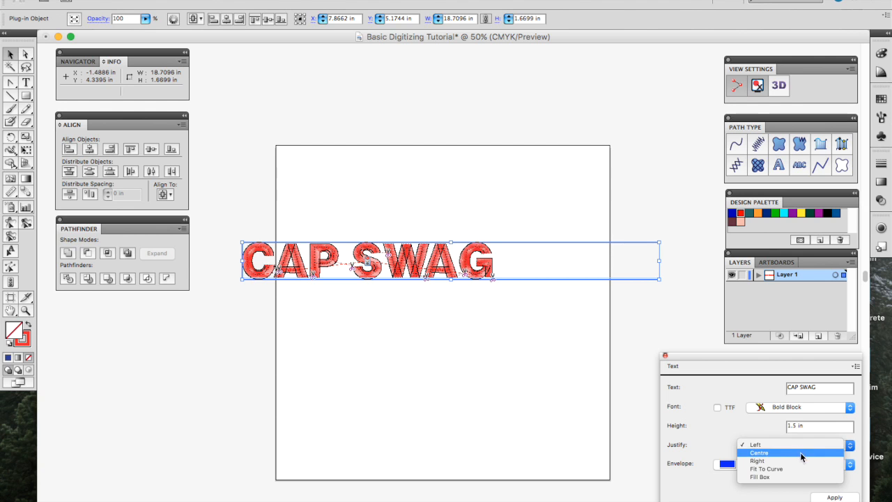
pyautogui.click(794, 451)
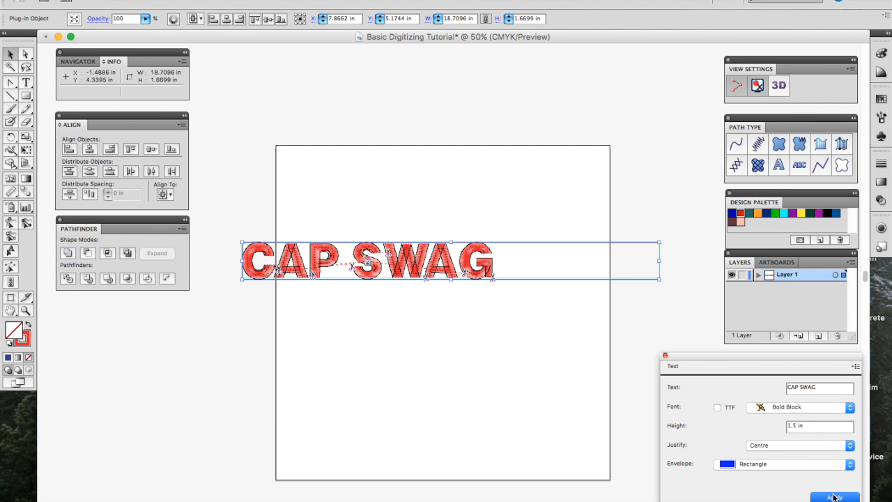
pyautogui.click(829, 495)
# Step: Apply Fill Box justification so the letters stretch across their box
pyautogui.click(794, 444)
pyautogui.click(788, 465)
pyautogui.click(831, 496)
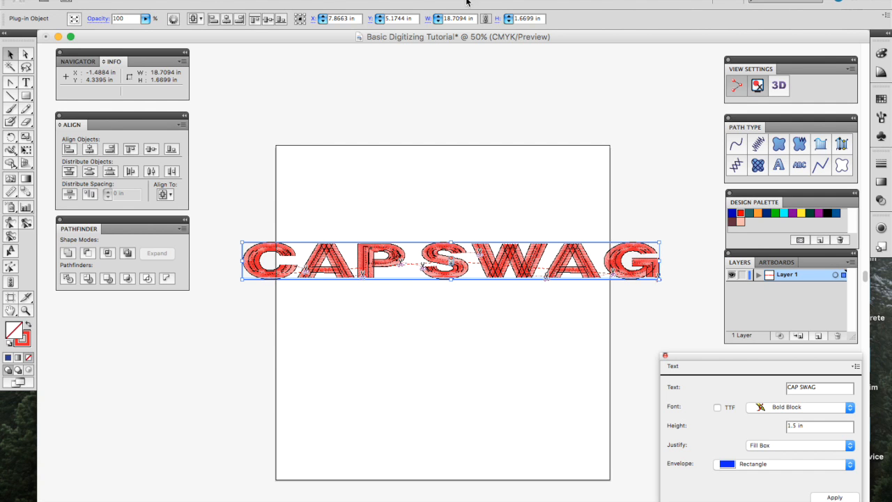
pyautogui.click(452, 17)
# Step: Size the CAP SWAG lettering to 5 in wide and 1 in tall
pyautogui.write('5')
pyautogui.press('Return')
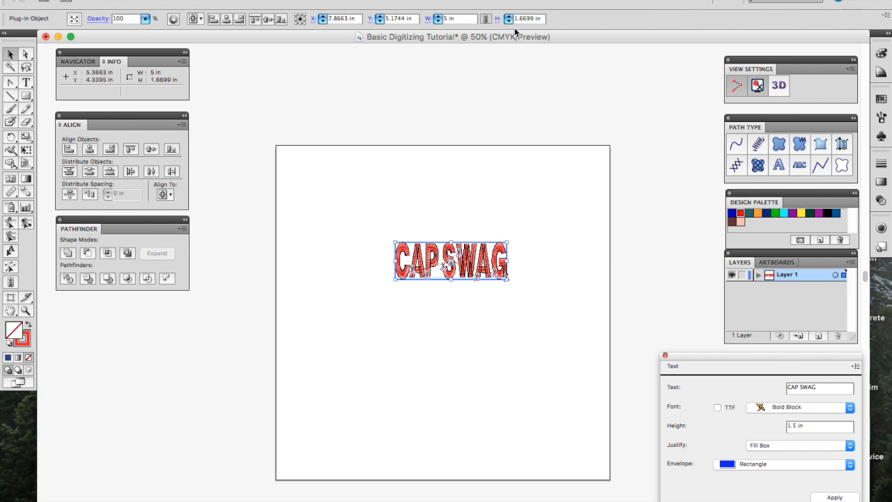
pyautogui.click(507, 217)
pyautogui.moveTo(362, 317); pyautogui.dragTo(521, 209)
pyautogui.click(522, 20)
pyautogui.tripleClick(521, 19)
pyautogui.write('1')
pyautogui.press('Return')
# Step: Check the 5 by 1 in lettering in the 3D preview
pyautogui.click(545, 205)
pyautogui.press('super+equal')
pyautogui.press('super+equal')
pyautogui.click(517, 247)
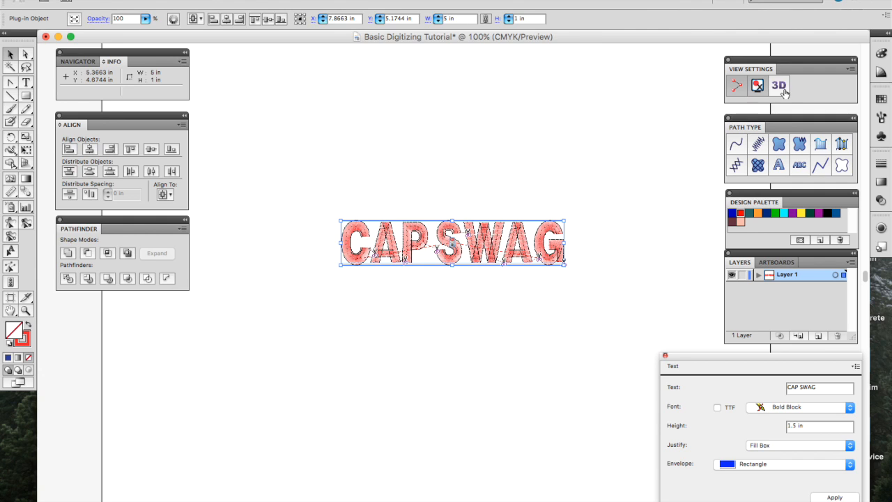
pyautogui.click(783, 89)
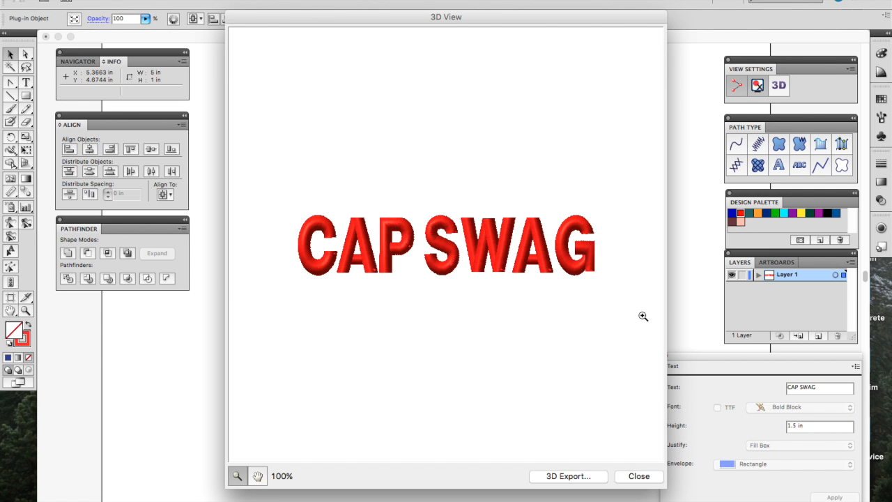
pyautogui.click(638, 476)
pyautogui.tripleClick(799, 424)
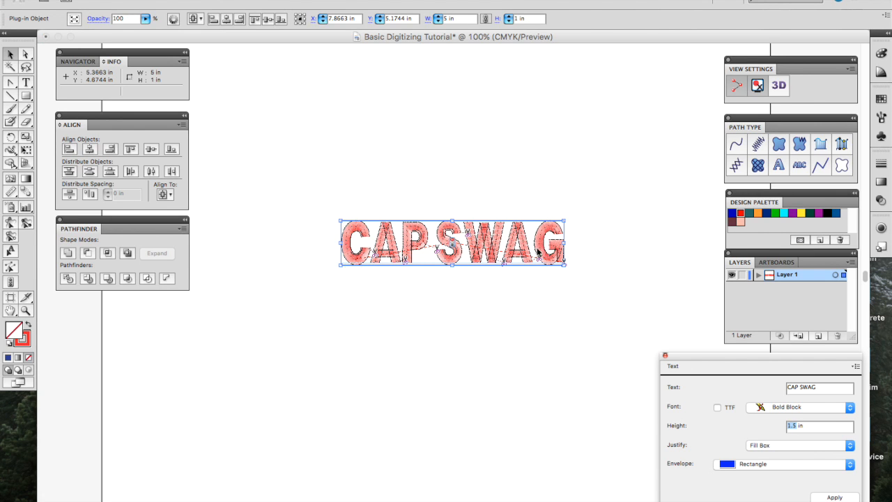
# Step: Keep Fill Box justification and warp the text with a Double Concave Bridges envelope
pyautogui.click(777, 445)
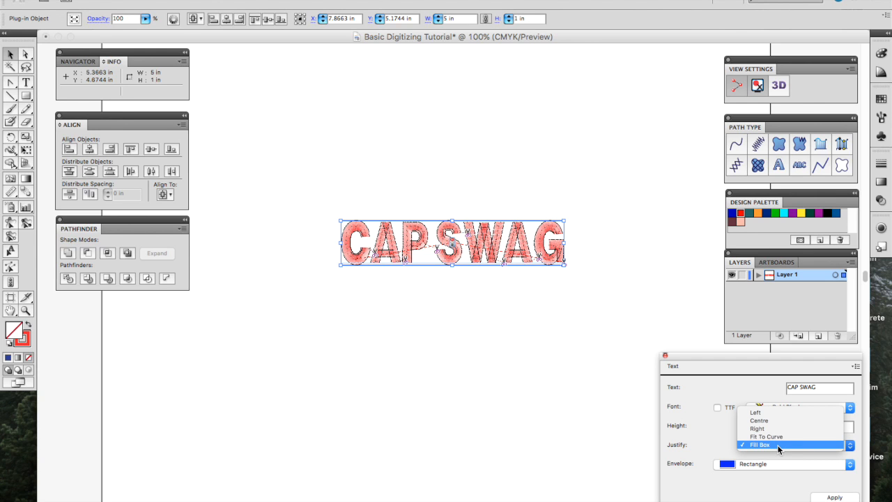
pyautogui.click(777, 444)
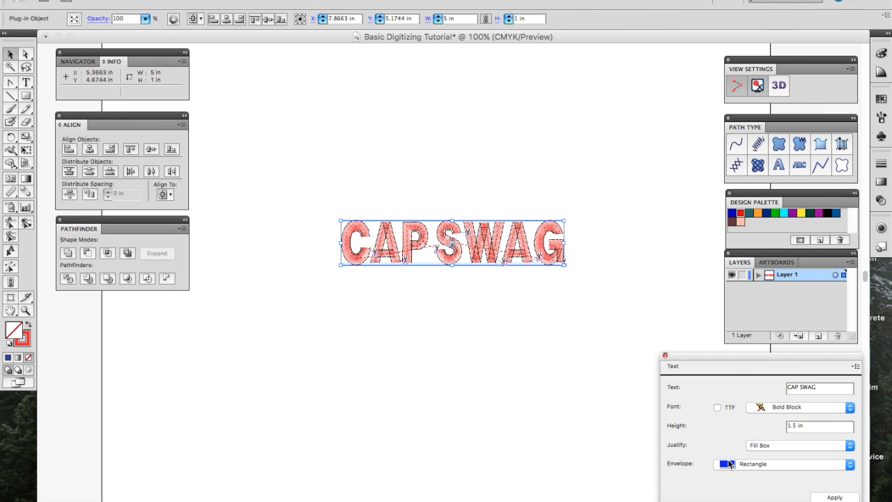
pyautogui.click(730, 464)
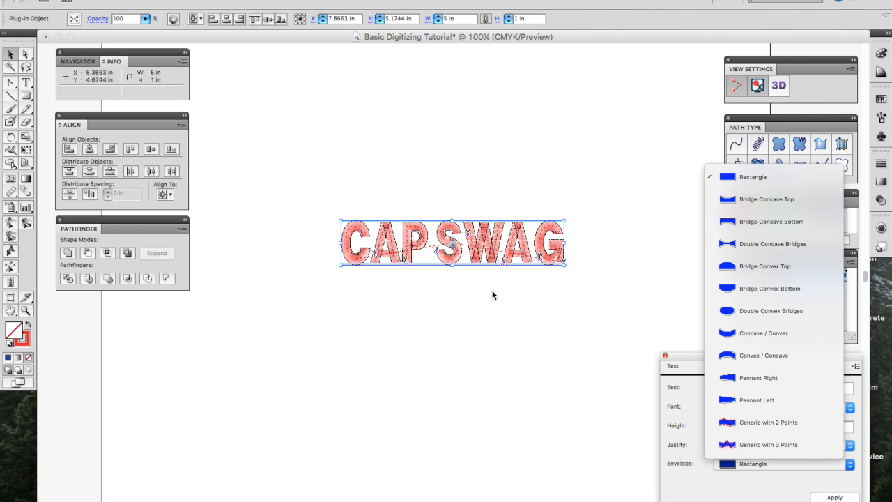
pyautogui.click(762, 244)
pyautogui.click(829, 497)
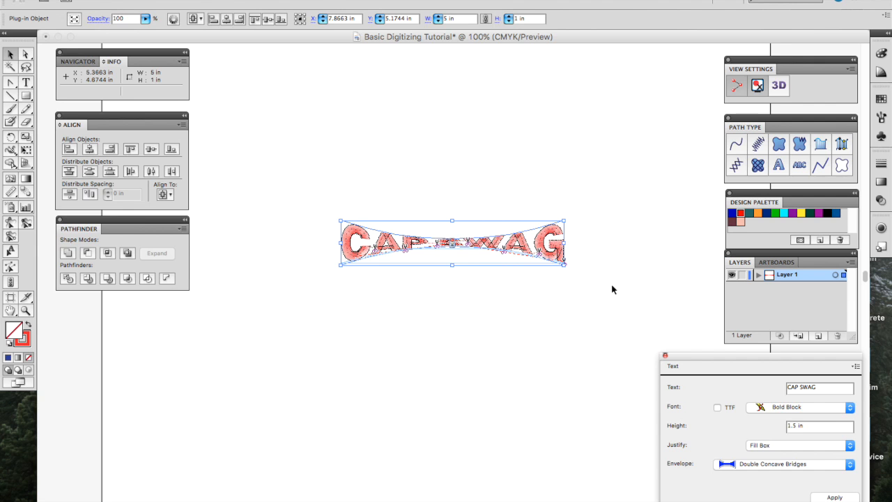
# Step: Switch to the Convex / Concave envelope and check the arch in 3D
pyautogui.click(738, 464)
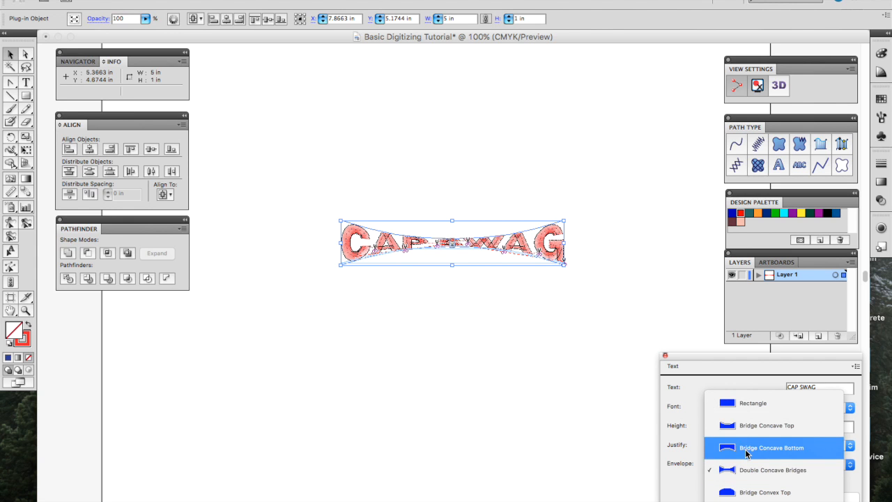
pyautogui.scroll(-4, 746, 450)
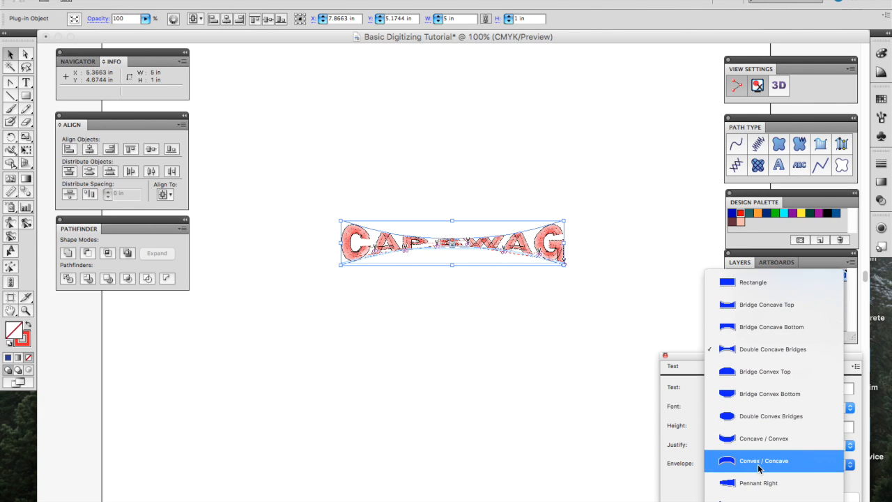
pyautogui.click(757, 467)
pyautogui.click(845, 497)
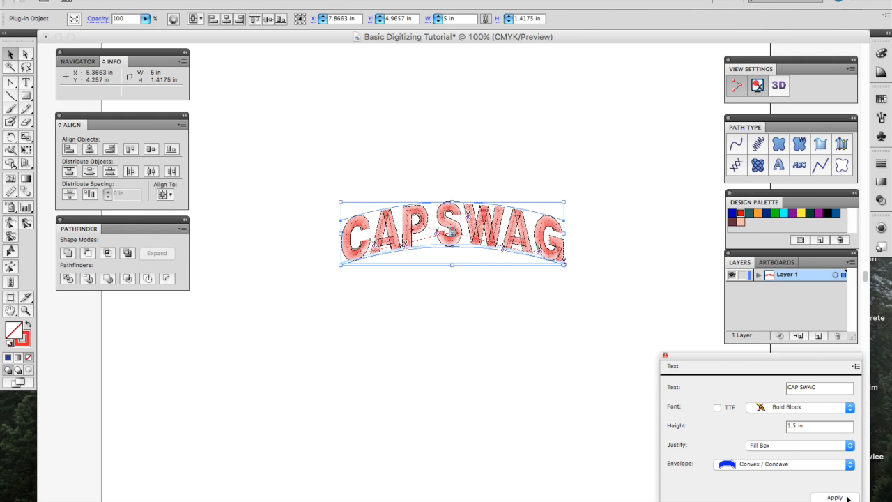
pyautogui.click(778, 86)
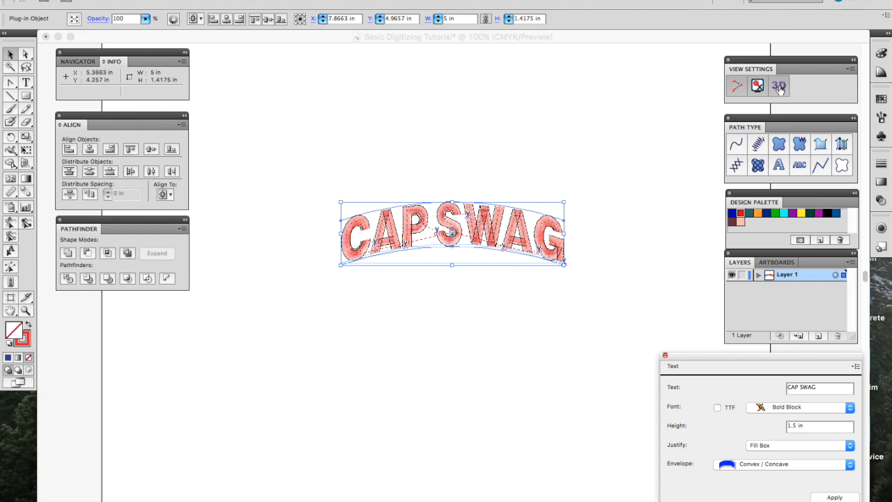
pyautogui.click(642, 475)
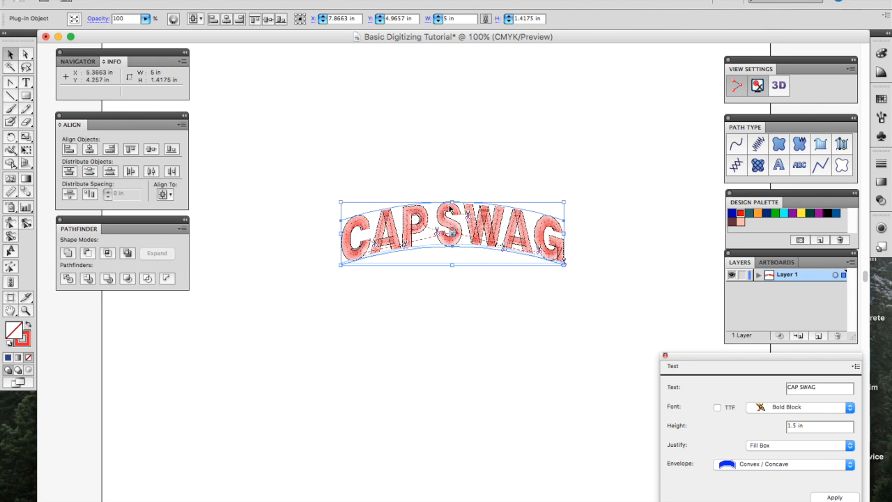
# Step: Flatten the lettering again with the Rectangle envelope
pyautogui.click(761, 466)
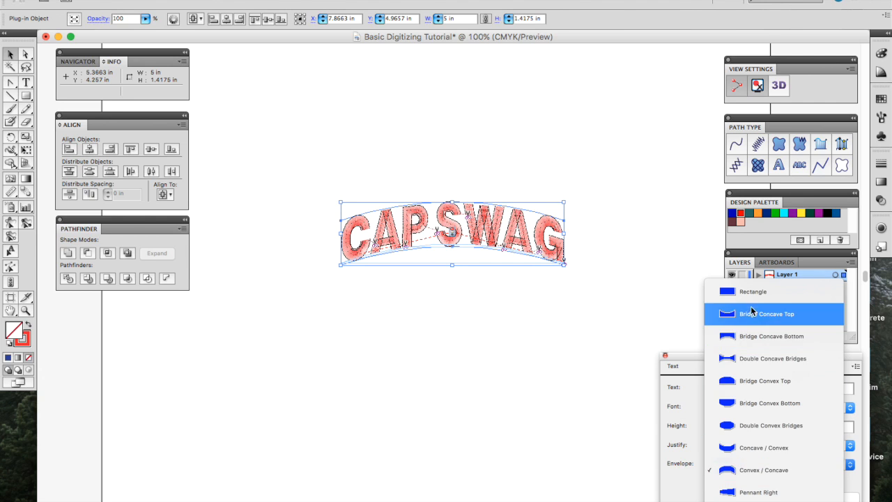
pyautogui.click(753, 295)
pyautogui.click(829, 496)
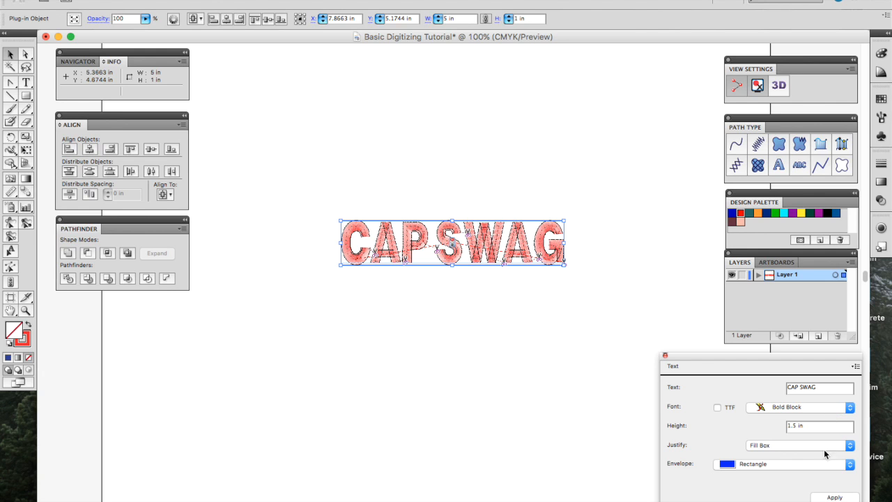
pyautogui.click(855, 367)
# Step: Set satin density to 0.01 in and inspect the denser stitching in 3D
pyautogui.click(844, 368)
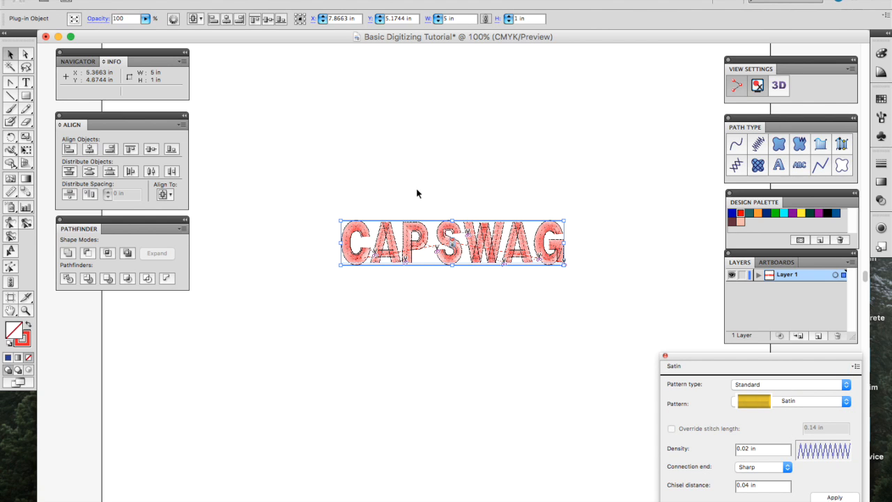
pyautogui.tripleClick(755, 448)
pyautogui.write('0')
pyautogui.click(829, 497)
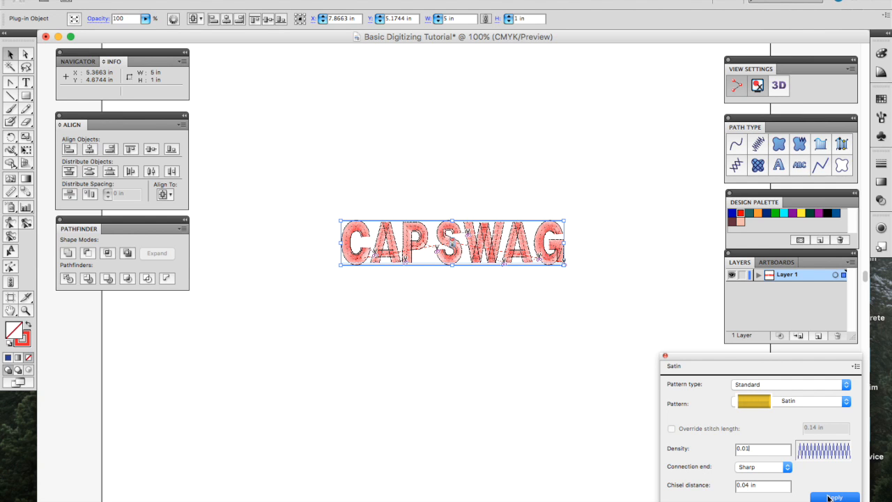
pyautogui.click(829, 498)
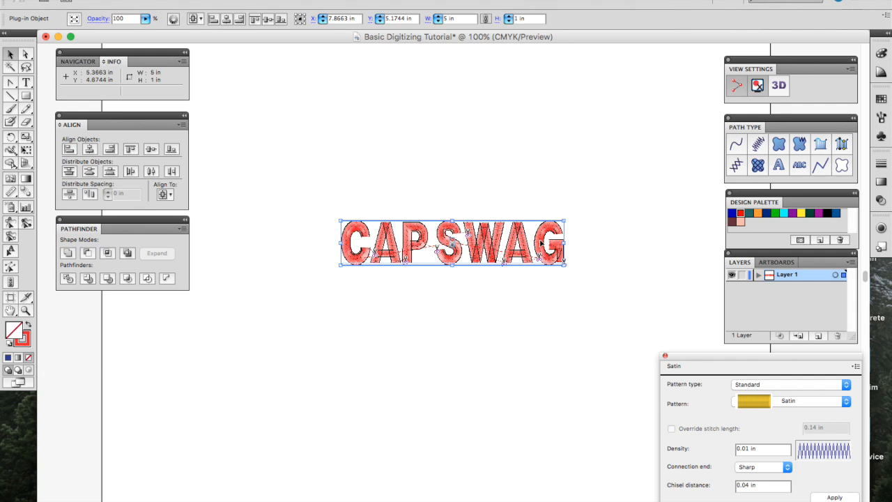
pyautogui.click(777, 85)
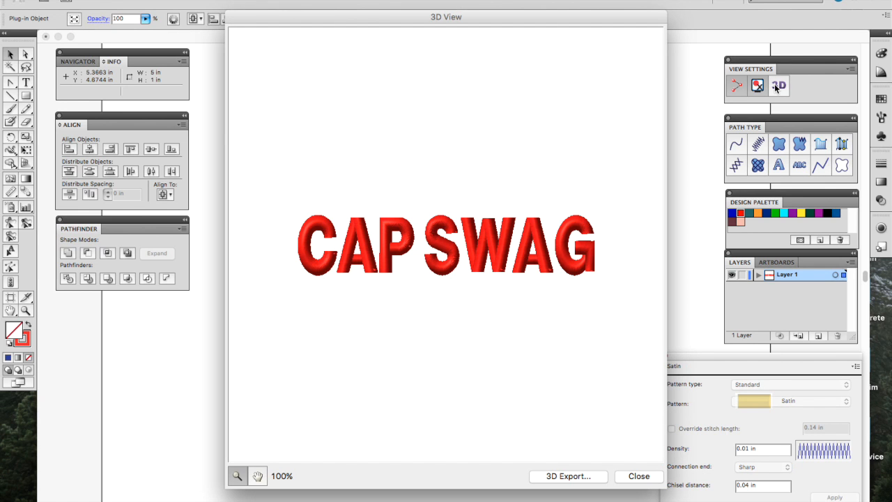
pyautogui.click(648, 479)
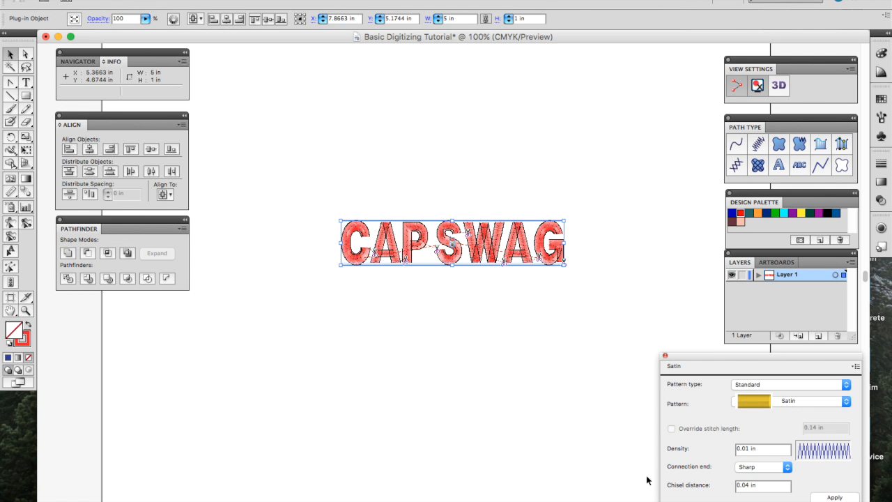
# Step: Return the satin density to 0.02 in
pyautogui.doubleClick(751, 448)
pyautogui.write('0.02')
pyautogui.click(833, 496)
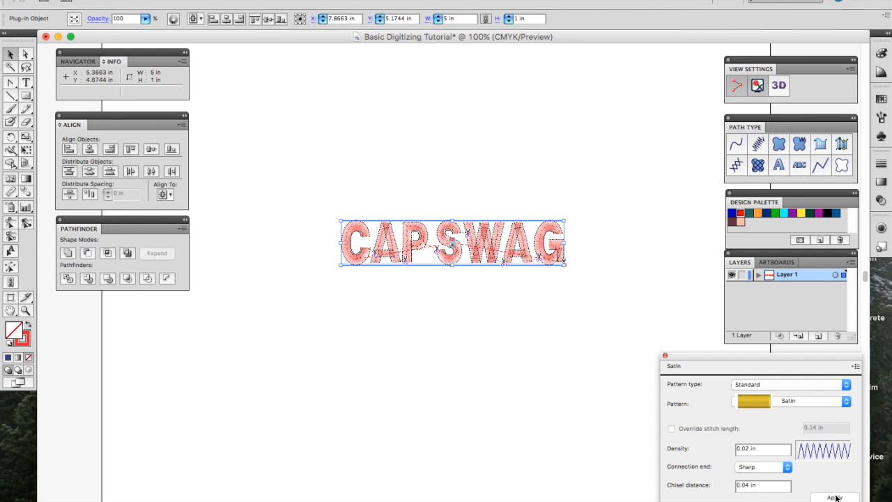
pyautogui.click(857, 366)
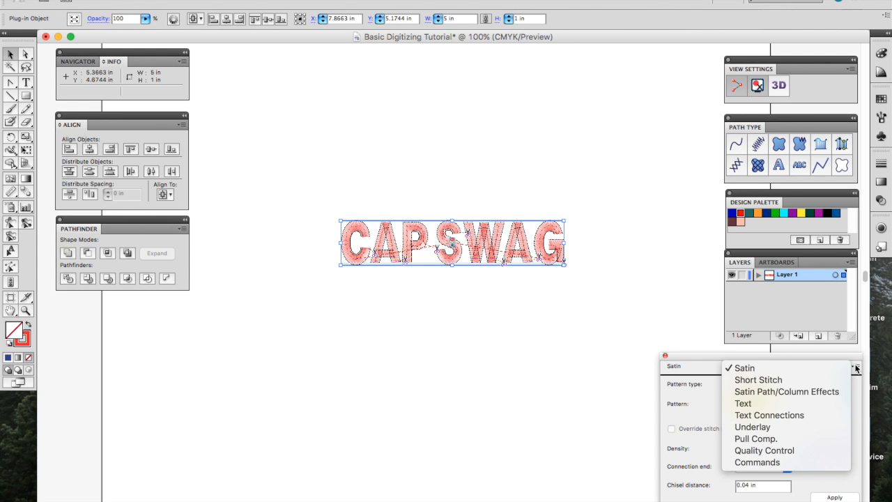
# Step: Bring up the Text Connections settings and preview the lettering in 3D
pyautogui.click(770, 404)
pyautogui.click(855, 365)
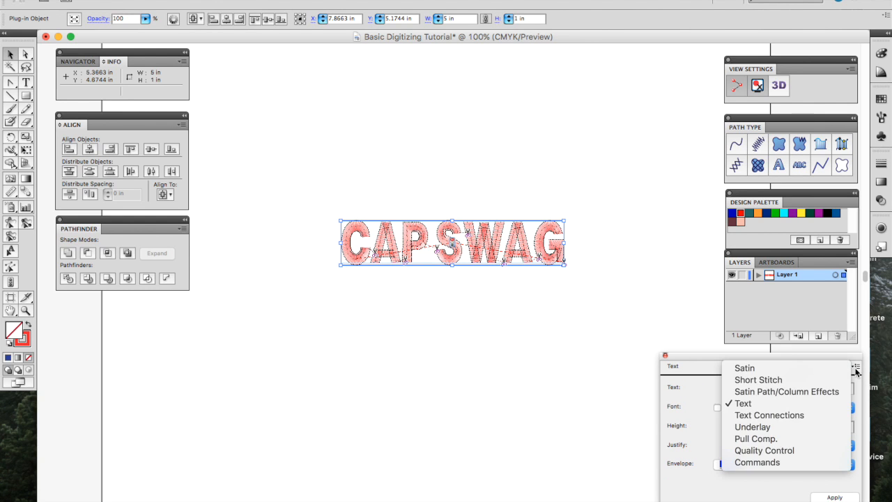
pyautogui.click(810, 418)
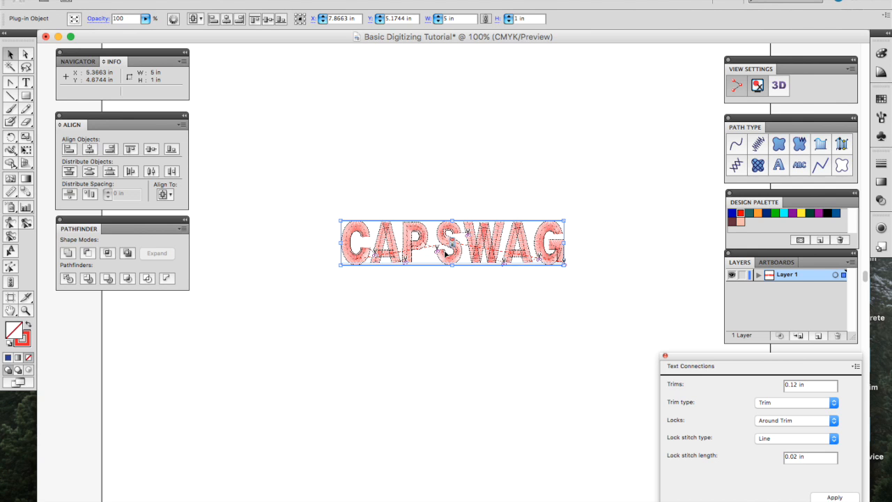
pyautogui.click(778, 87)
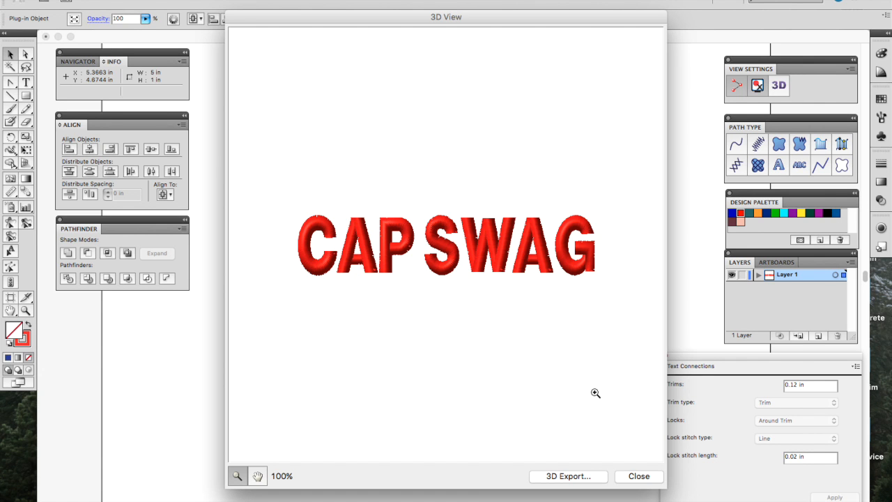
pyautogui.click(632, 477)
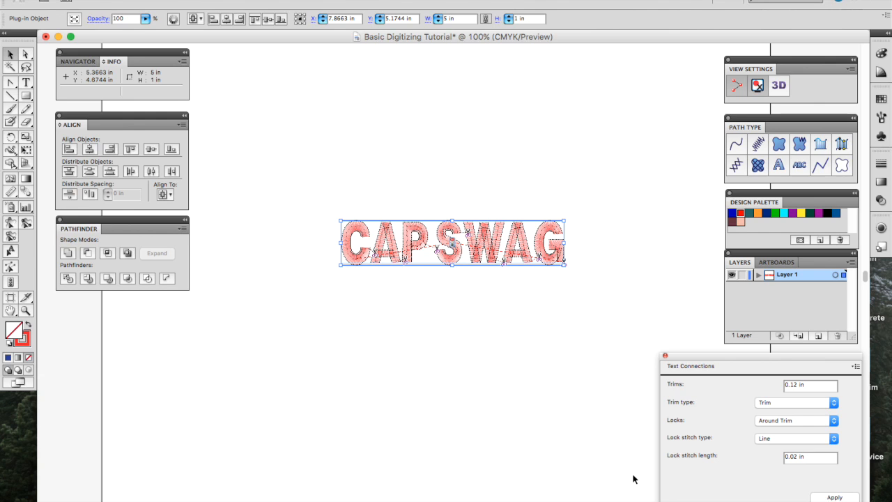
# Step: Try the Always Trim trim type on CAP SWAG
pyautogui.click(799, 408)
pyautogui.click(790, 415)
pyautogui.click(823, 495)
# Step: Set the trim type back to Trim and apply it
pyautogui.click(856, 366)
pyautogui.click(808, 403)
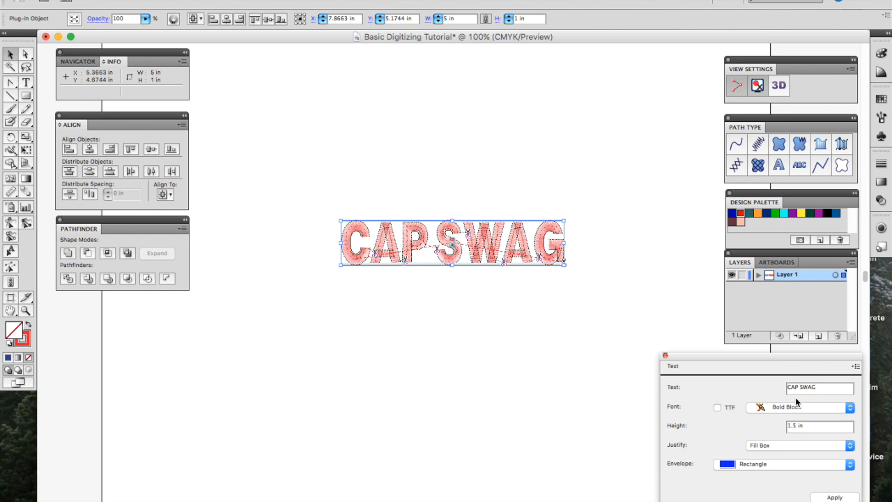
pyautogui.click(856, 366)
pyautogui.click(818, 413)
pyautogui.click(780, 404)
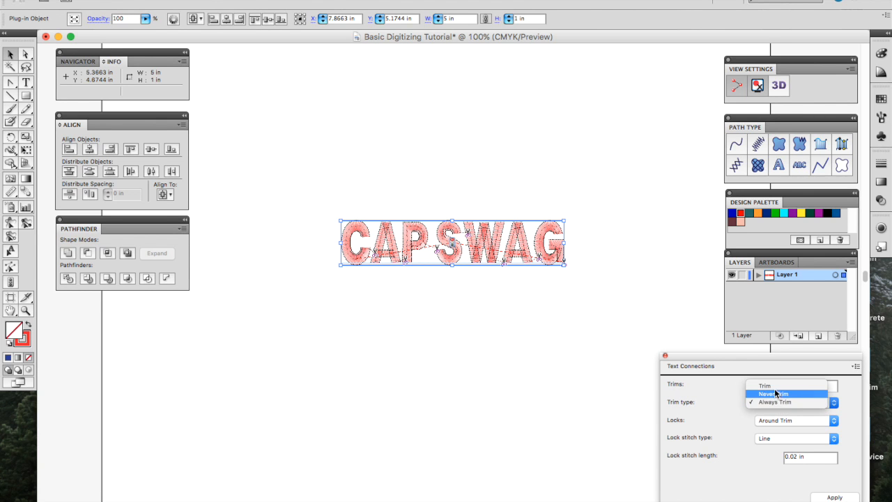
pyautogui.click(764, 385)
pyautogui.click(835, 498)
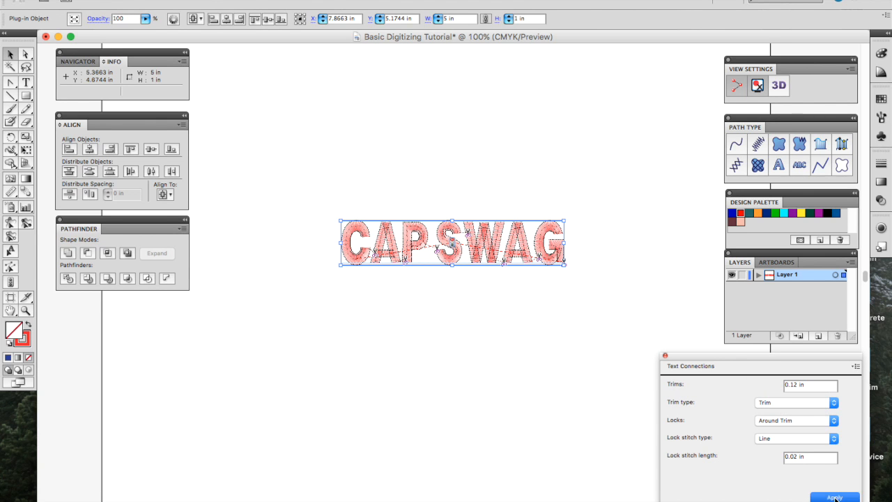
pyautogui.click(857, 366)
# Step: Switch CAP SWAG from Bold Block to the Chopsticks font and view it in 3D
pyautogui.click(785, 402)
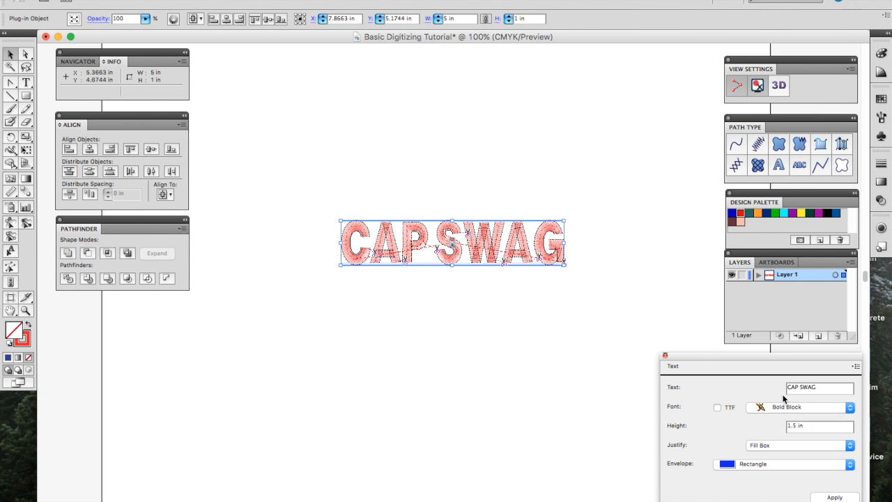
pyautogui.click(781, 404)
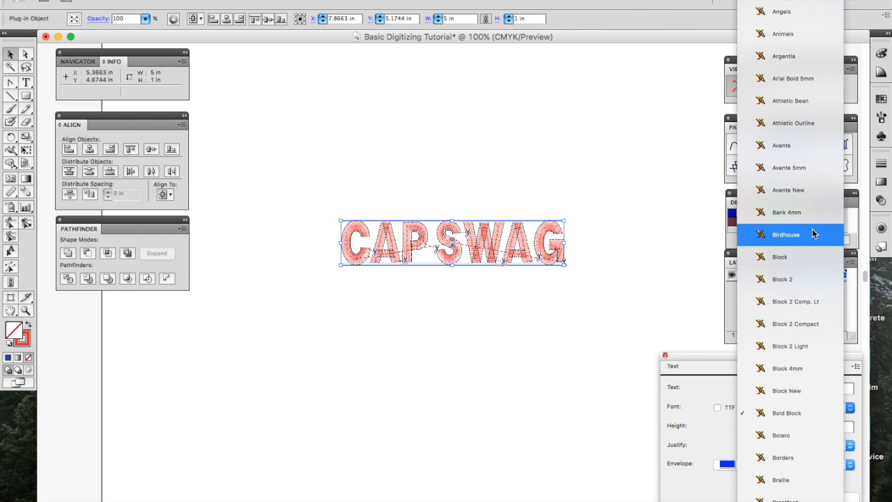
pyautogui.scroll(-10, 777, 394)
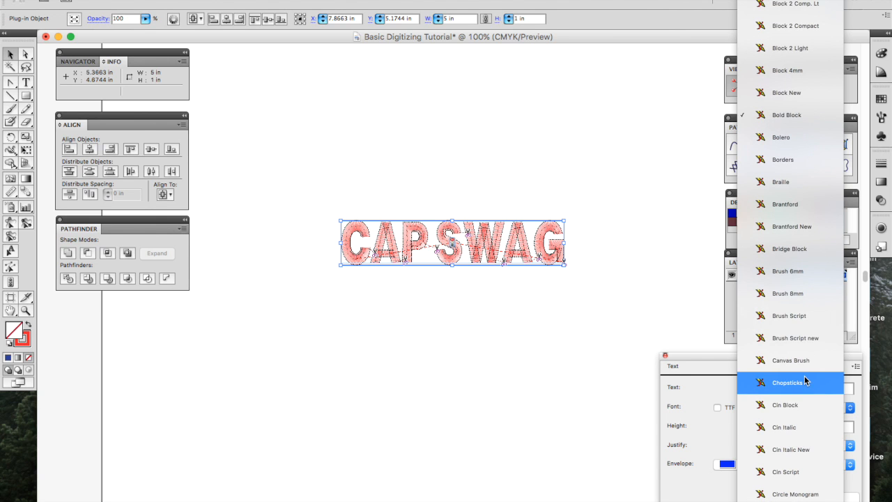
pyautogui.click(787, 382)
pyautogui.click(842, 496)
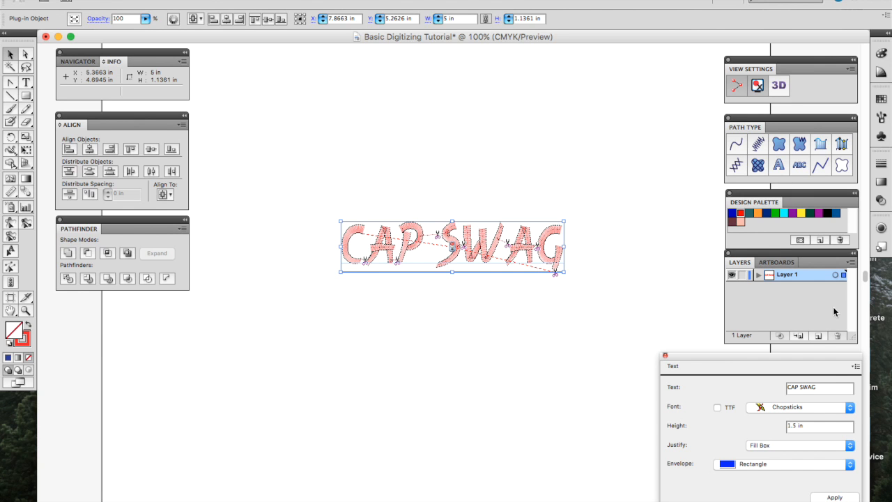
pyautogui.click(784, 95)
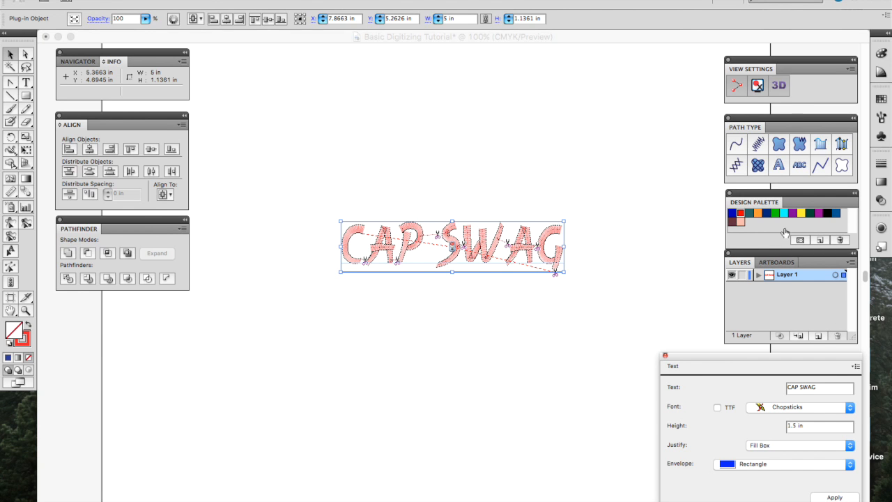
pyautogui.click(636, 476)
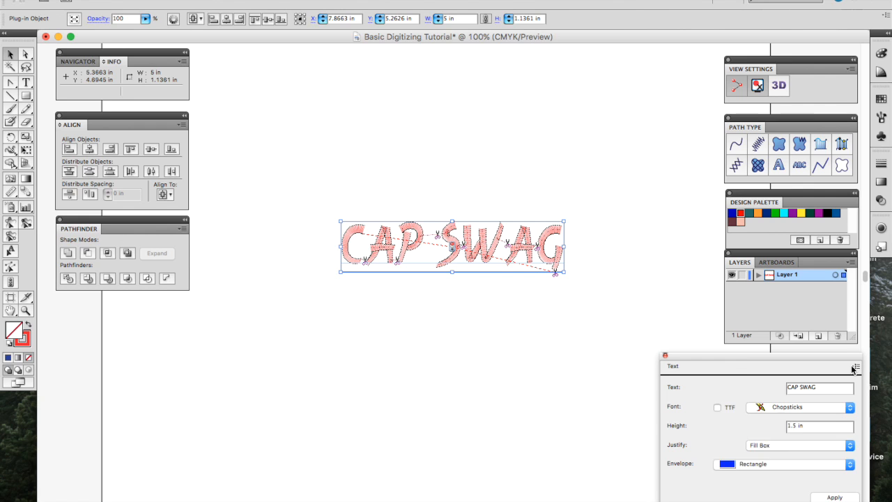
# Step: Try the Never Trim connection setting and inspect it in 3D
pyautogui.click(855, 366)
pyautogui.click(787, 419)
pyautogui.click(786, 403)
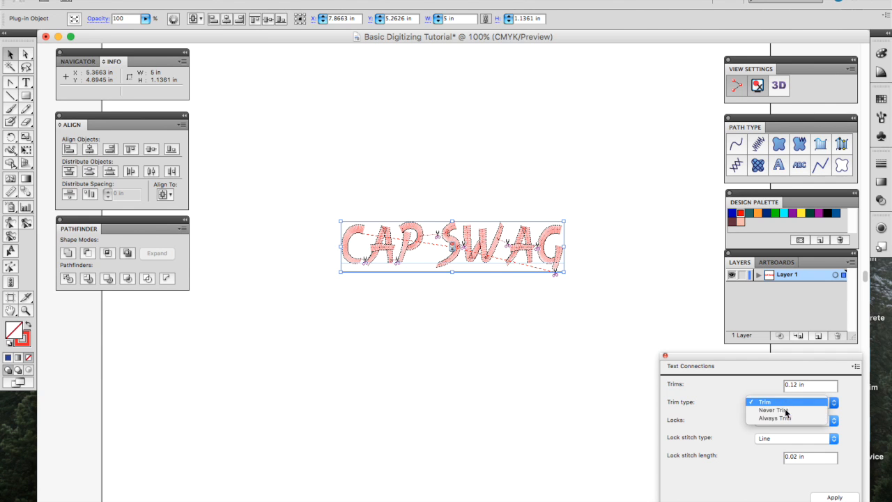
pyautogui.click(779, 412)
pyautogui.click(846, 498)
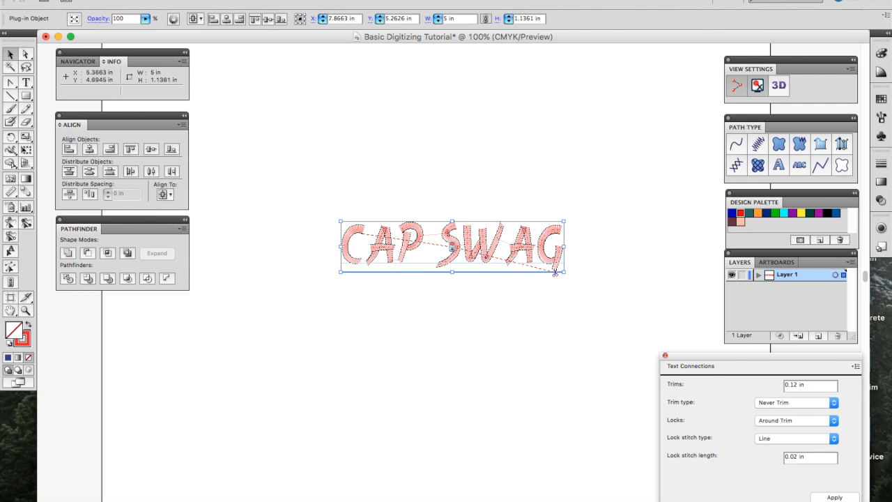
pyautogui.click(779, 90)
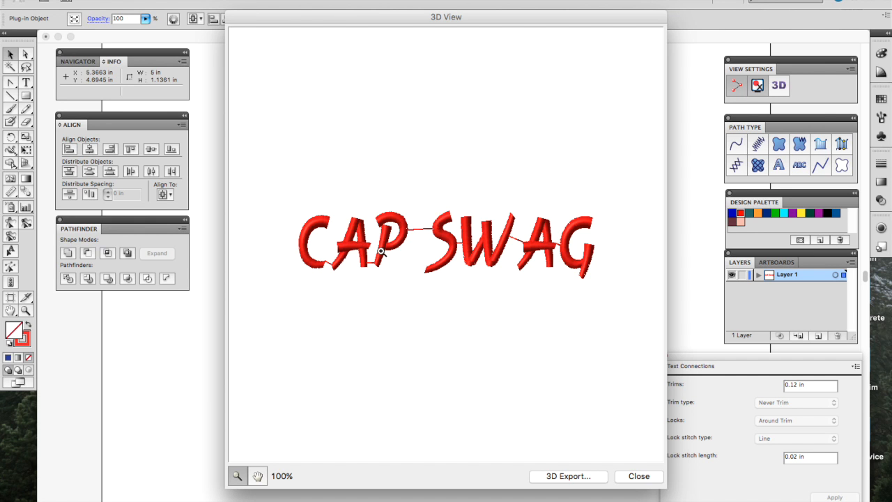
pyautogui.click(651, 474)
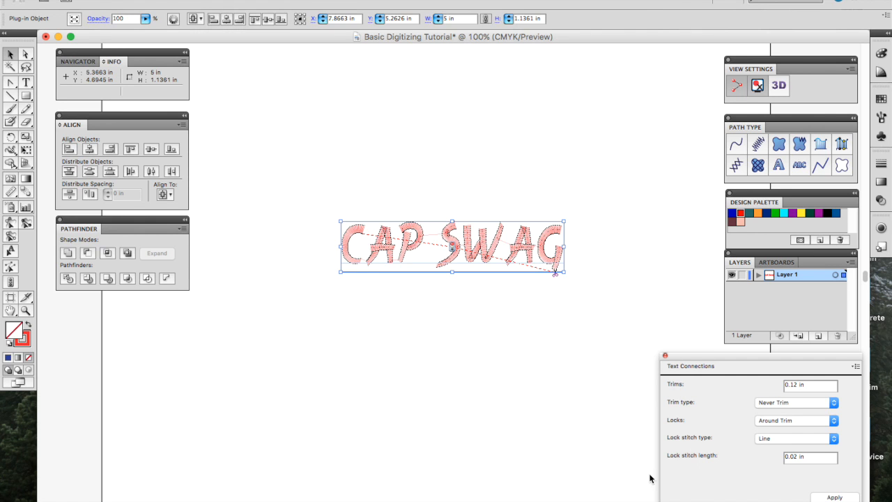
# Step: Switch the trim type to Always Trim and confirm in 3D preview
pyautogui.click(771, 403)
pyautogui.click(773, 409)
pyautogui.click(829, 497)
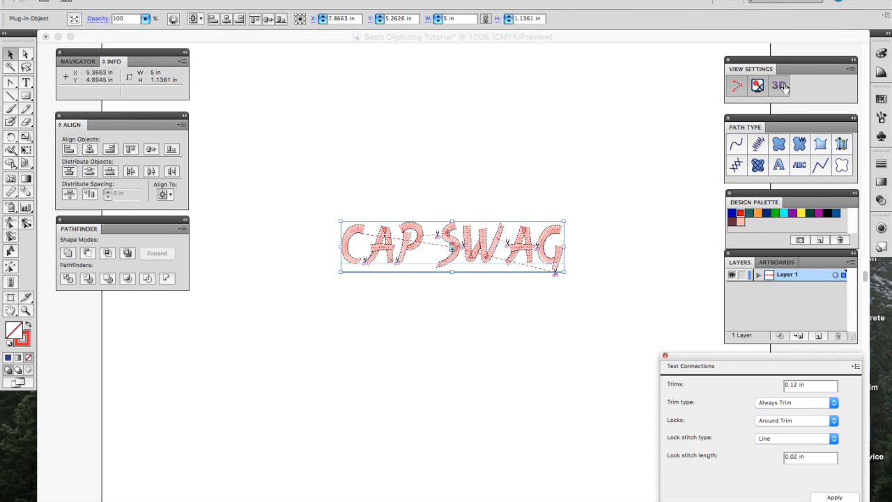
pyautogui.click(780, 85)
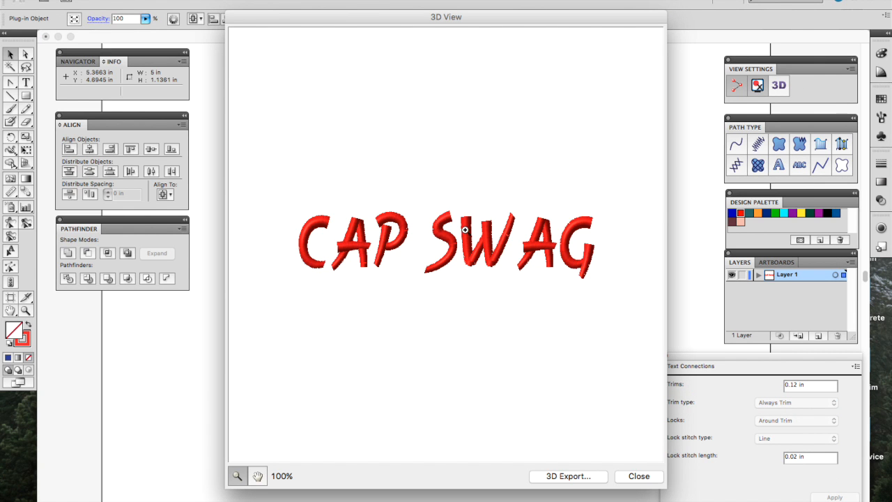
pyautogui.click(646, 475)
pyautogui.click(856, 366)
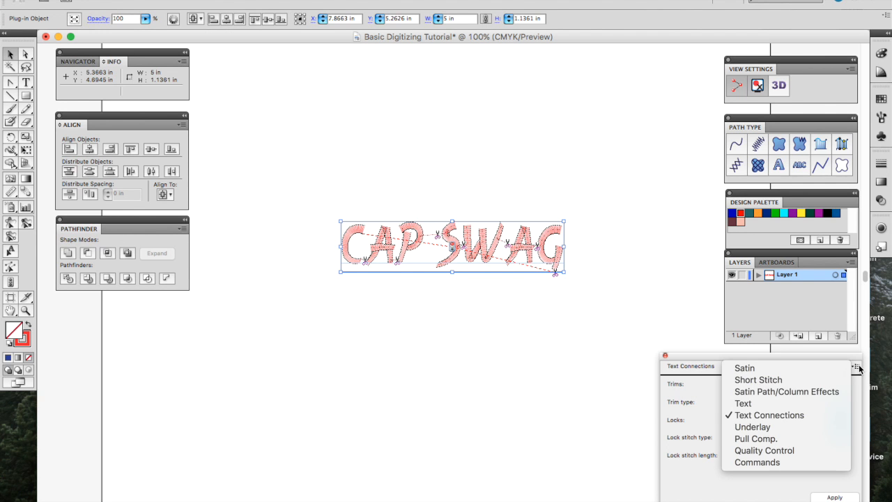
# Step: In Underlay settings, toggle Contour, Parallel, Zig-Zag and Perpendicular on and off
pyautogui.click(797, 425)
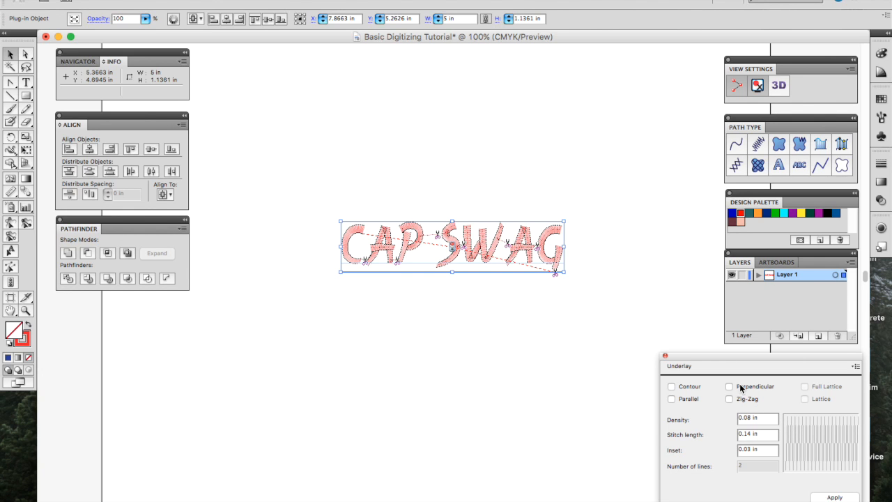
pyautogui.click(679, 389)
pyautogui.click(673, 387)
pyautogui.click(679, 399)
pyautogui.click(679, 399)
pyautogui.click(731, 398)
pyautogui.click(731, 398)
pyautogui.click(730, 387)
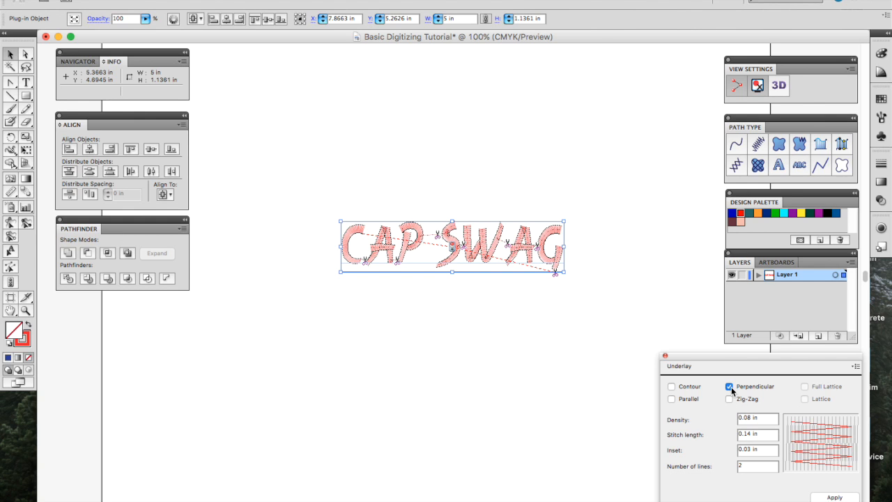
pyautogui.click(729, 386)
# Step: Turn on Parallel underlay and apply it to the lettering
pyautogui.click(693, 398)
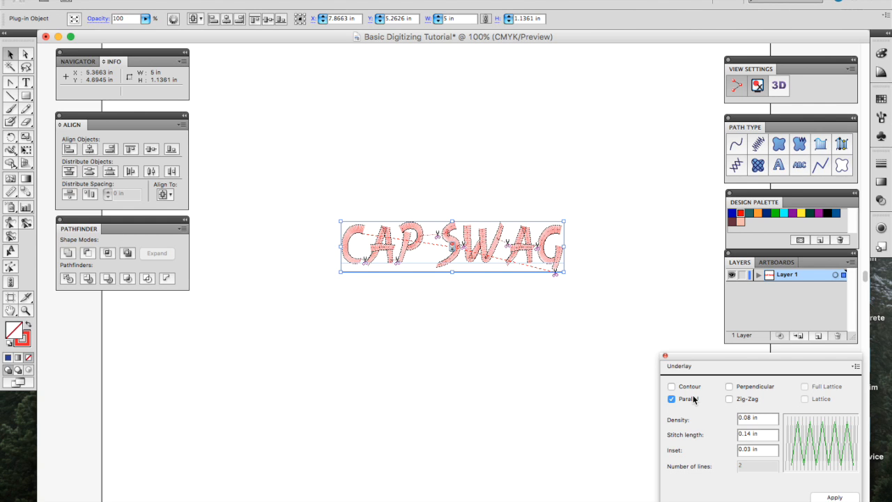
pyautogui.click(824, 497)
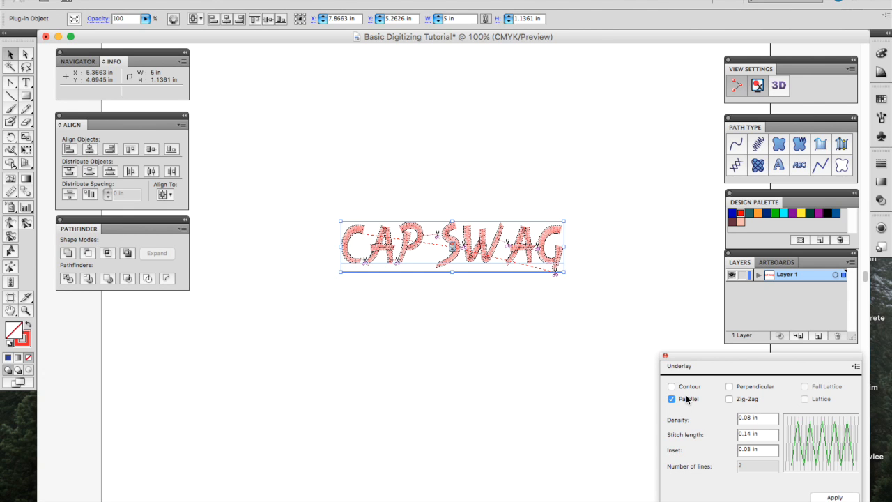
pyautogui.click(856, 366)
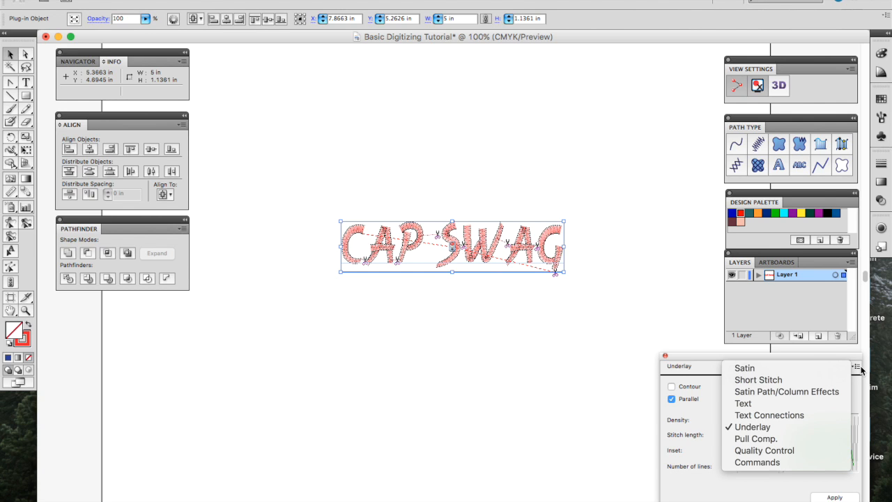
# Step: Set pull compensation to Percentage at 105% and apply it
pyautogui.click(794, 438)
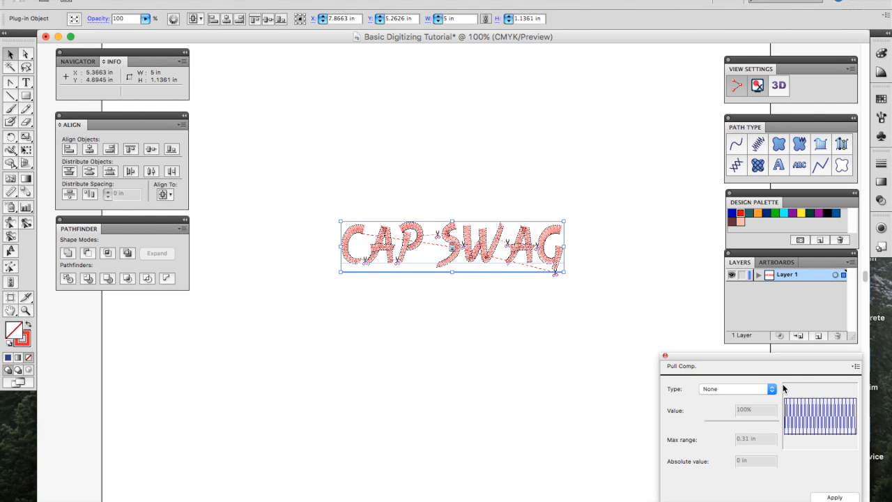
pyautogui.click(762, 389)
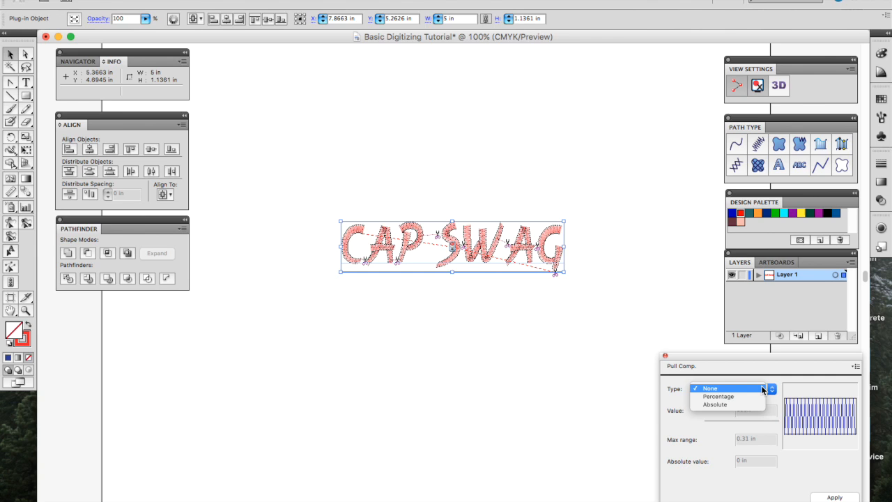
pyautogui.click(761, 386)
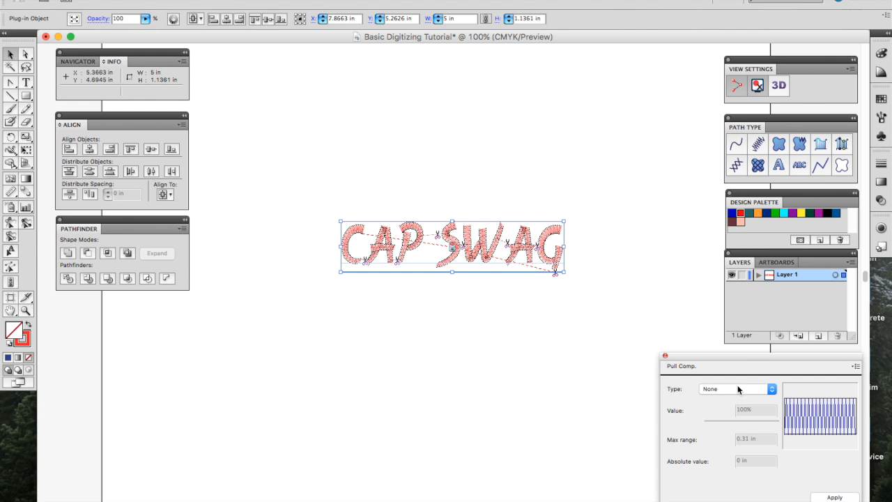
pyautogui.click(737, 388)
pyautogui.click(738, 396)
pyautogui.doubleClick(746, 411)
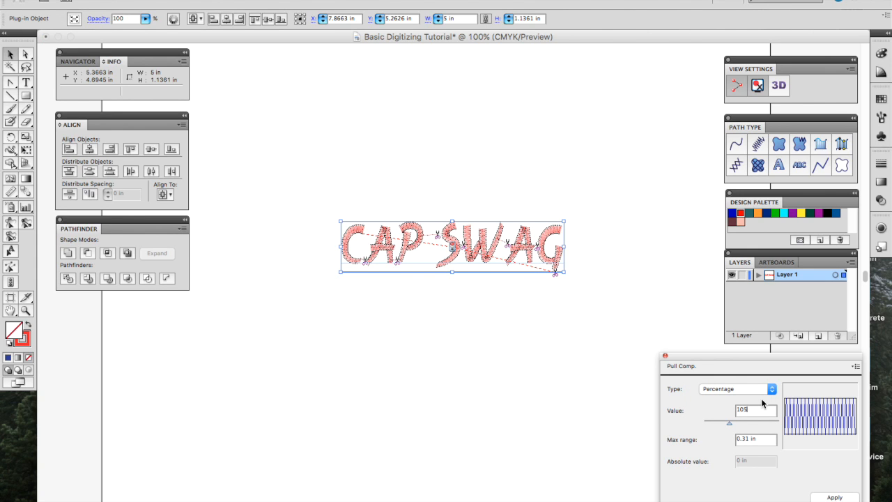
pyautogui.click(834, 497)
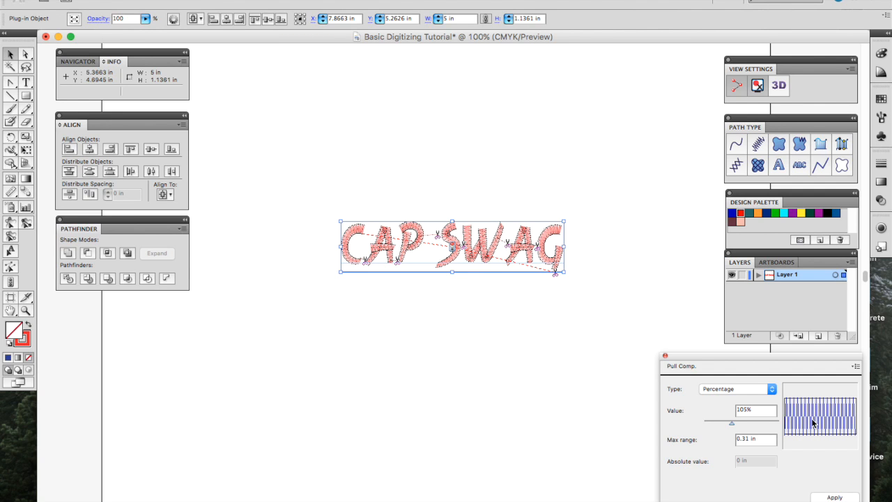
# Step: Look at the Quality Control settings, then the Commands settings
pyautogui.click(856, 366)
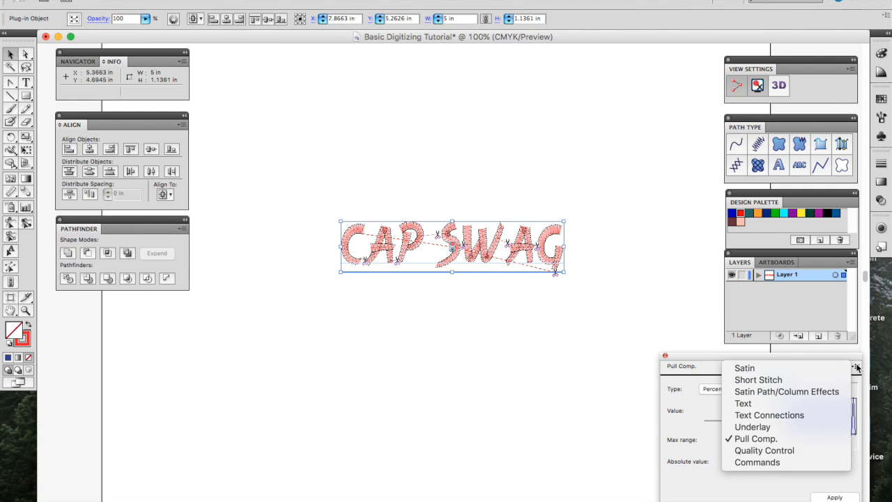
pyautogui.click(794, 449)
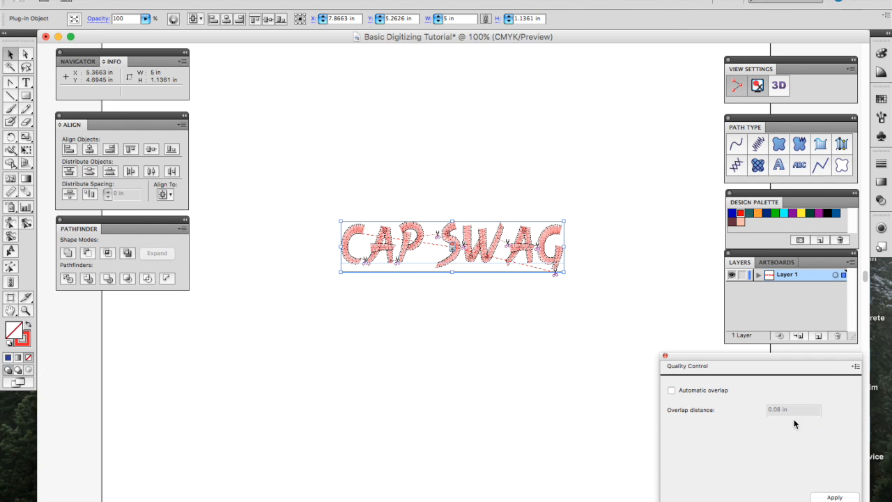
pyautogui.click(856, 367)
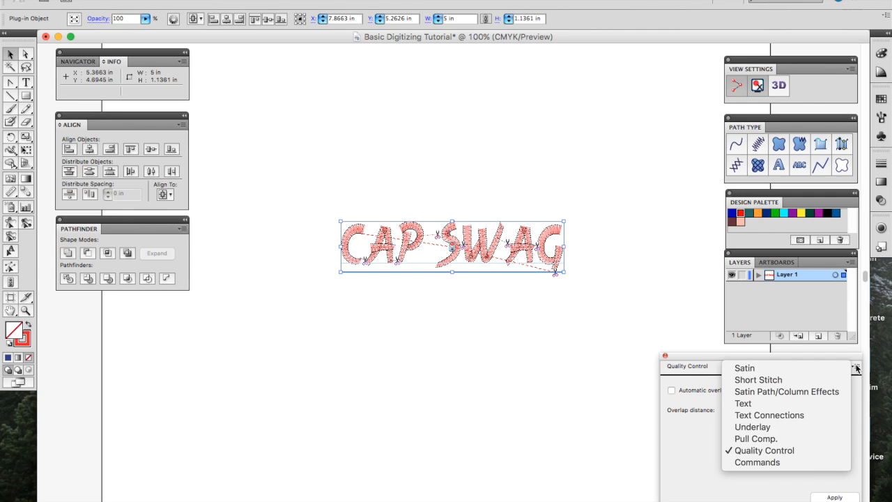
pyautogui.click(795, 462)
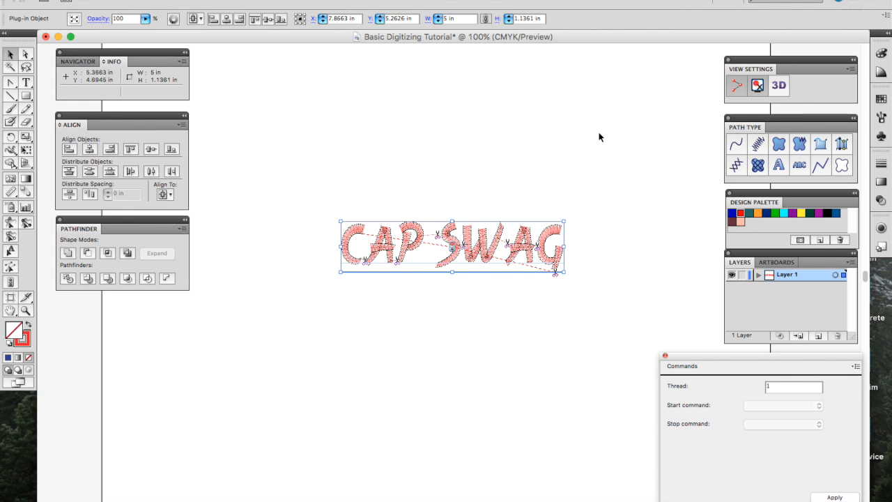
# Step: Return to the Text settings, view CAP SWAG in 3D, and keep the thread red after trying green
pyautogui.click(862, 372)
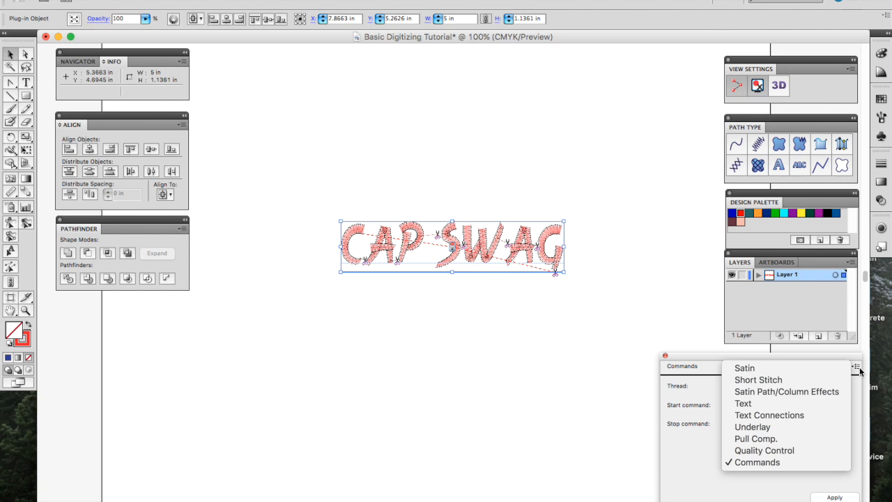
pyautogui.click(783, 406)
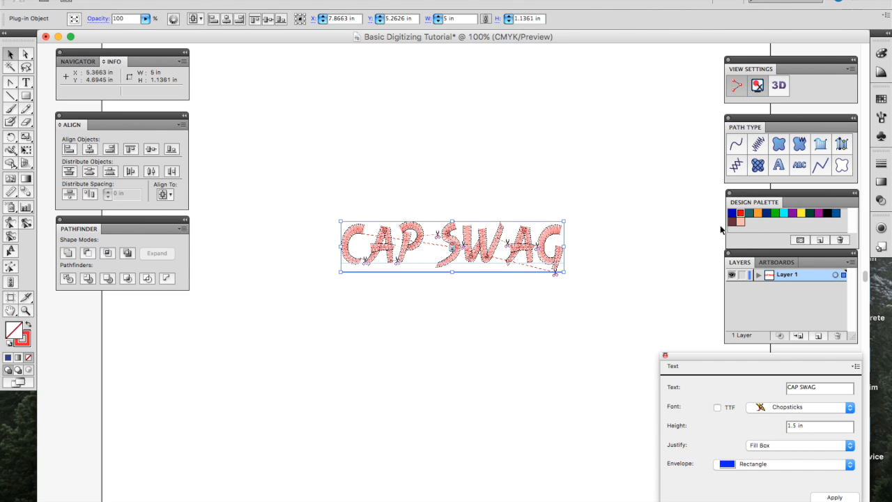
pyautogui.click(774, 88)
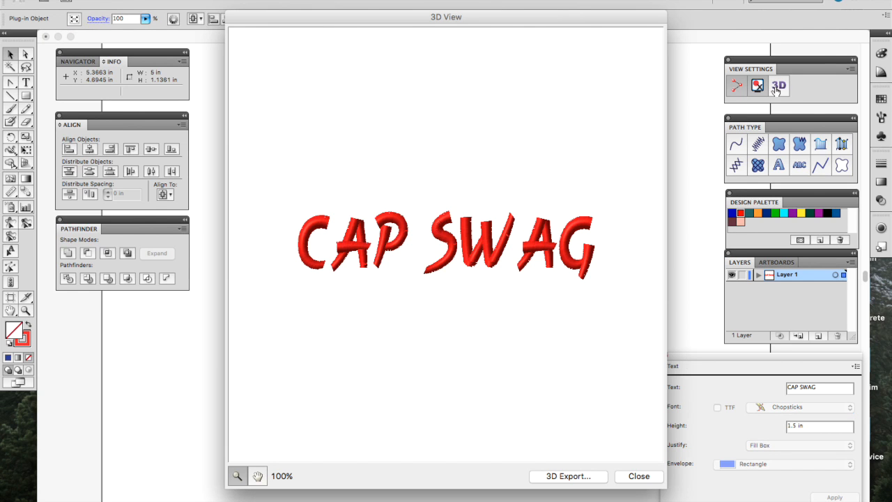
pyautogui.click(638, 480)
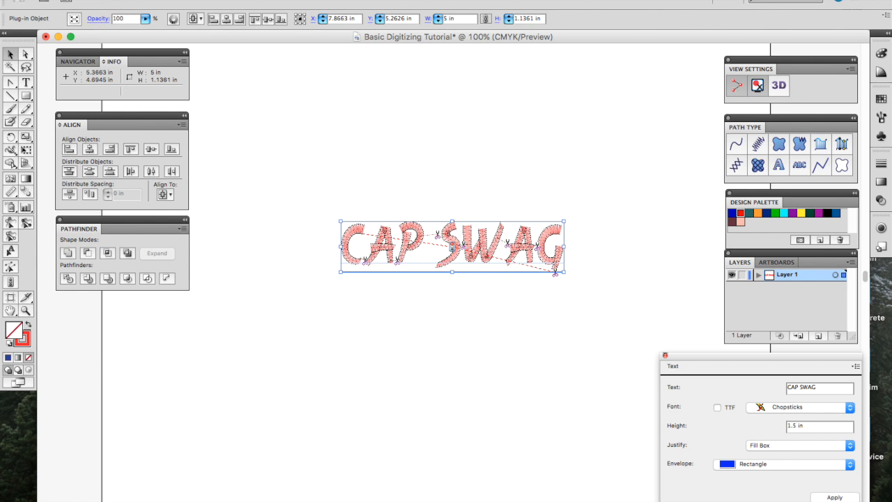
pyautogui.click(775, 213)
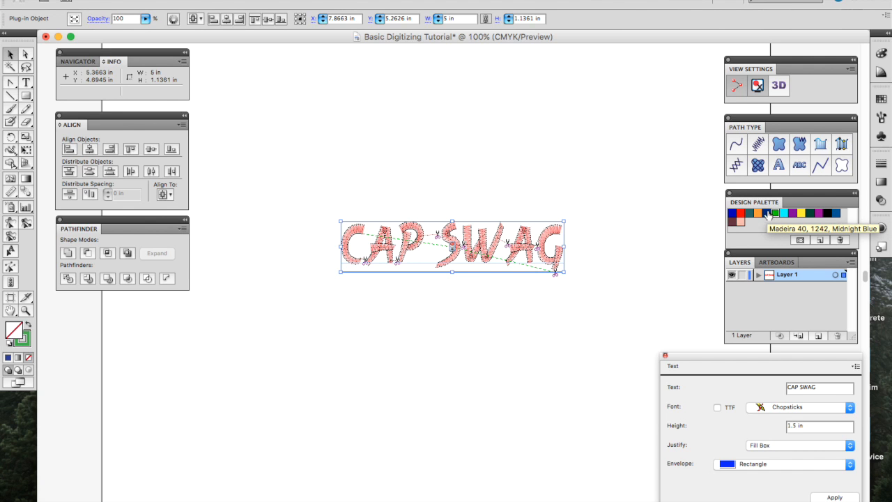
pyautogui.click(740, 214)
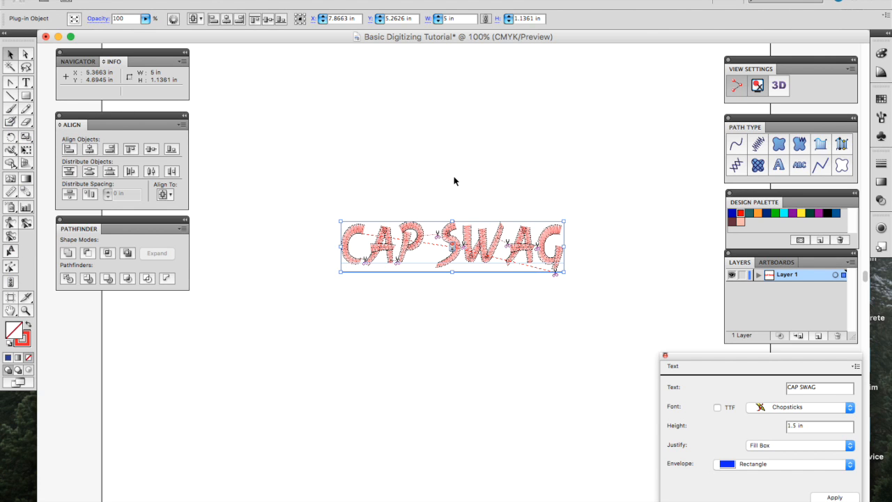
# Step: Proportionally resize the lettering to 0.625 in tall, about 2.7506 in wide
pyautogui.click(486, 18)
pyautogui.click(541, 18)
pyautogui.write('0.6')
pyautogui.press('BackSpace')
pyautogui.write('5')
pyautogui.press('Return')
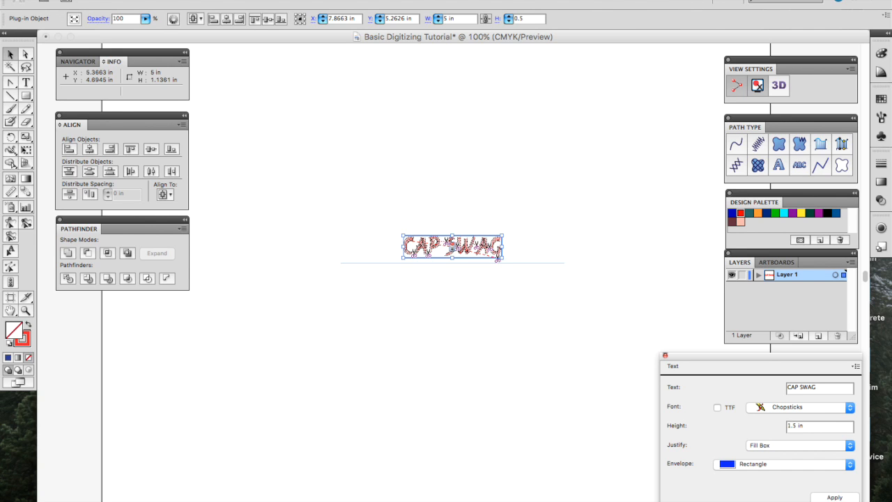
pyautogui.click(509, 16)
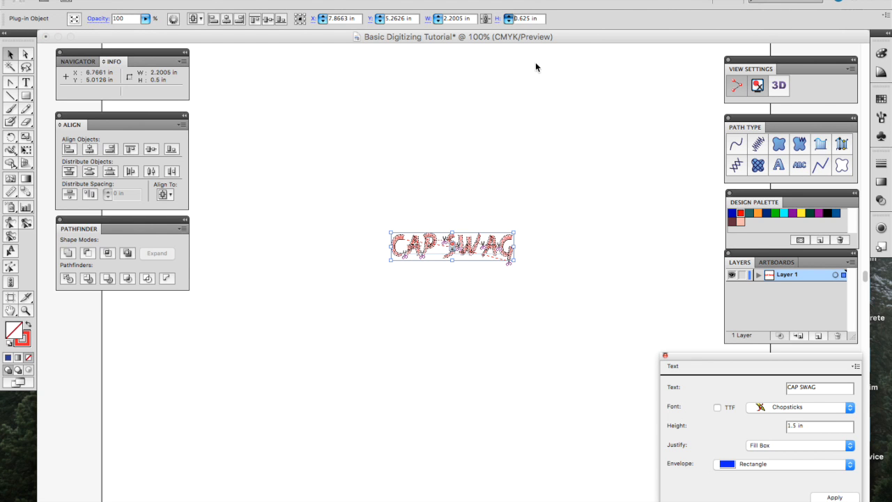
# Step: Reselect the CAP SWAG lettering and check it in the 3D preview
pyautogui.click(578, 56)
pyautogui.moveTo(583, 169); pyautogui.dragTo(362, 275)
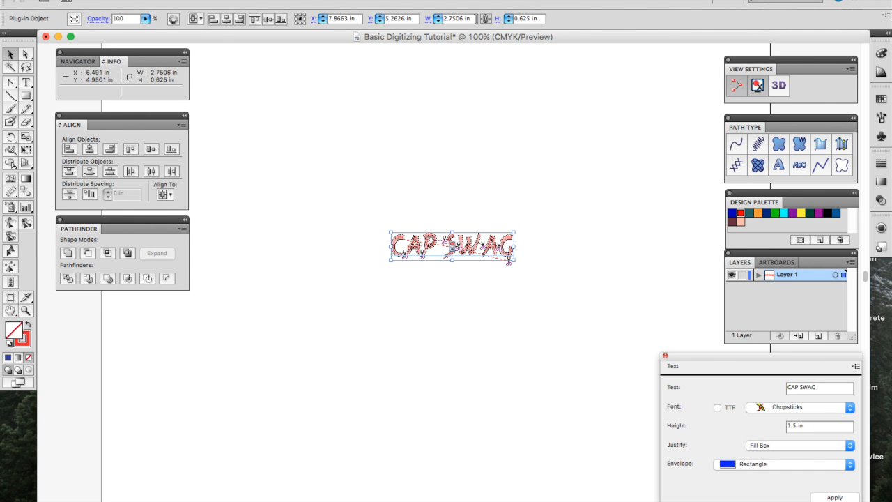
pyautogui.click(780, 91)
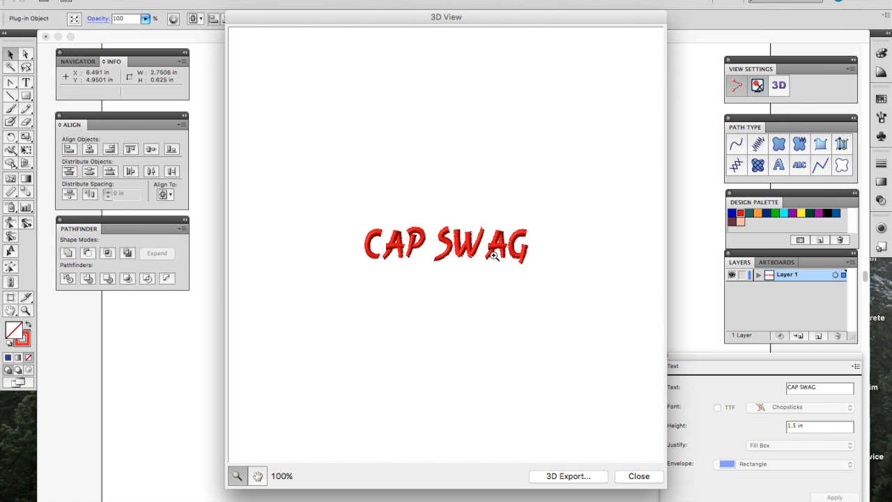
pyautogui.click(629, 477)
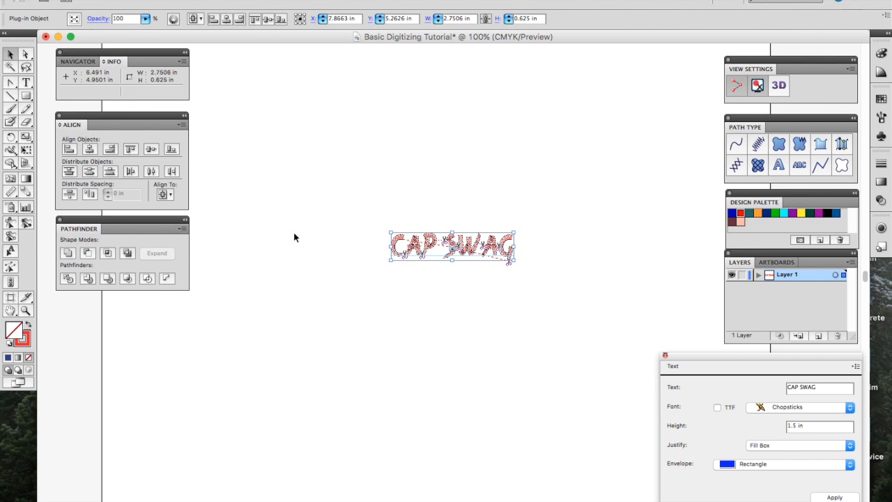
# Step: Set one start/stop location at the design's centre point, then zoom in on the lettering
pyautogui.click(9, 283)
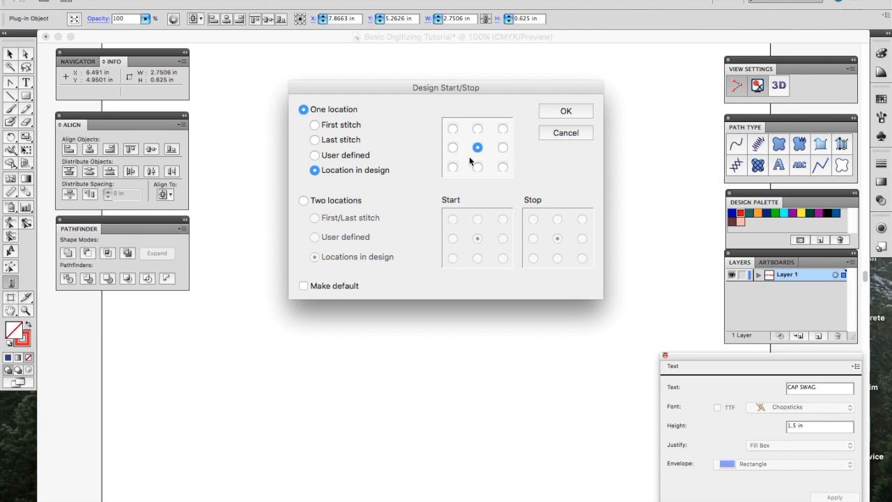
pyautogui.click(581, 110)
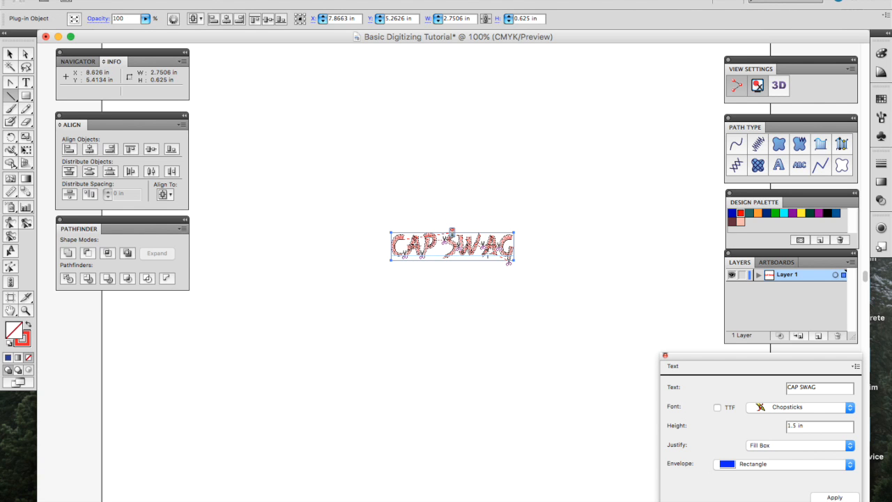
pyautogui.press('super+equal')
pyautogui.press('super+equal')
pyautogui.press('super+equal')
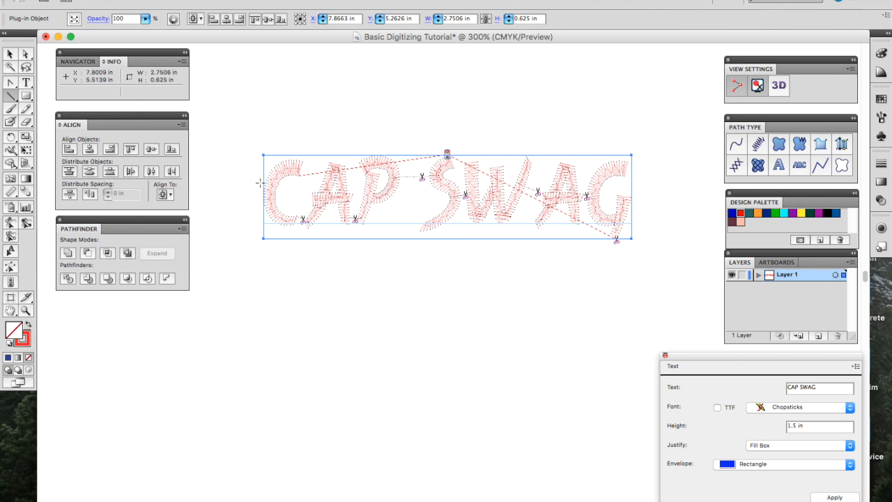
pyautogui.click(14, 253)
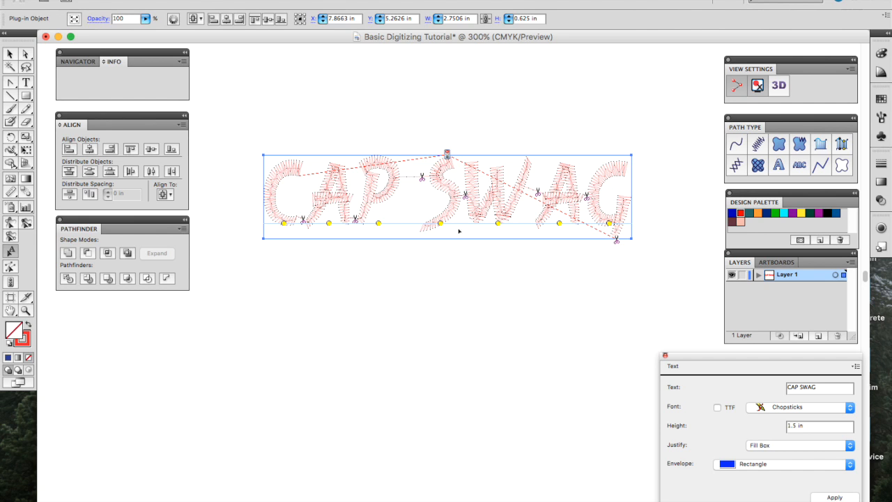
pyautogui.moveTo(441, 223); pyautogui.dragTo(419, 225)
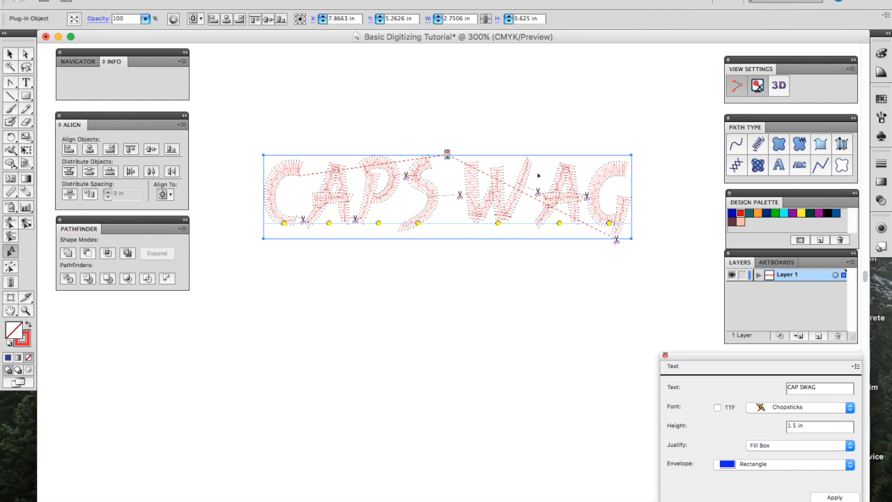
pyautogui.click(788, 87)
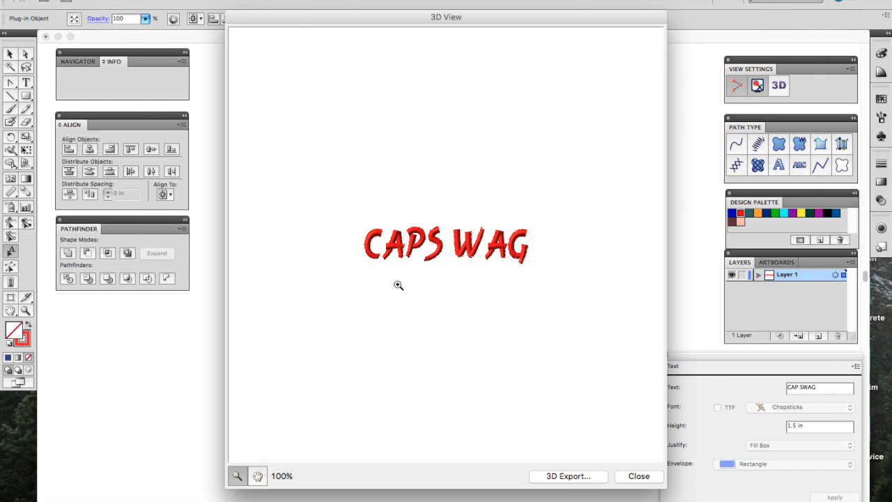
pyautogui.click(657, 477)
pyautogui.moveTo(416, 226); pyautogui.dragTo(437, 226)
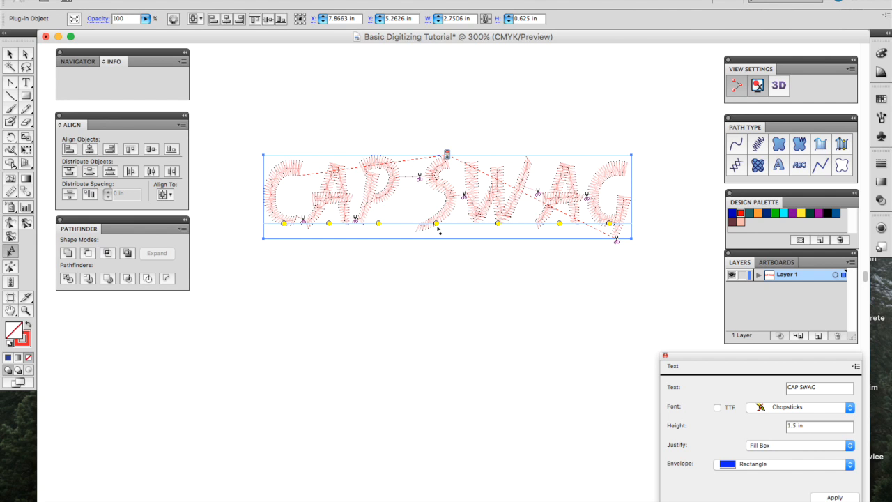
pyautogui.click(443, 228)
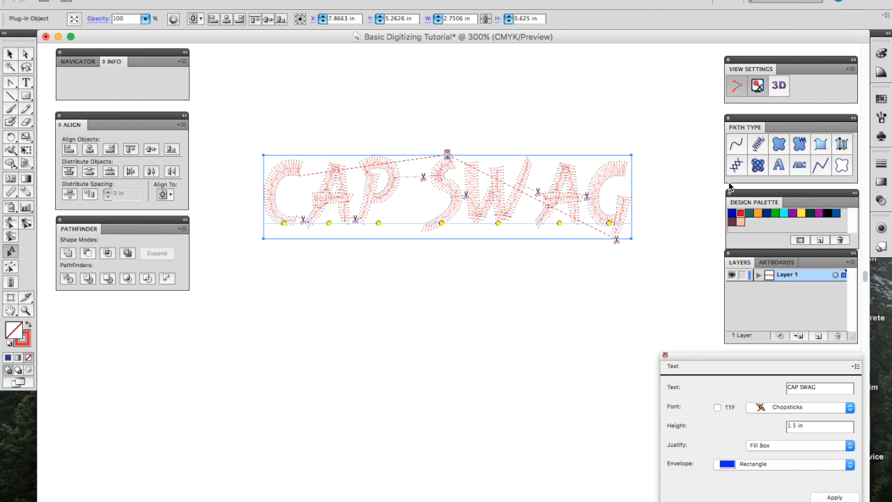
pyautogui.click(9, 55)
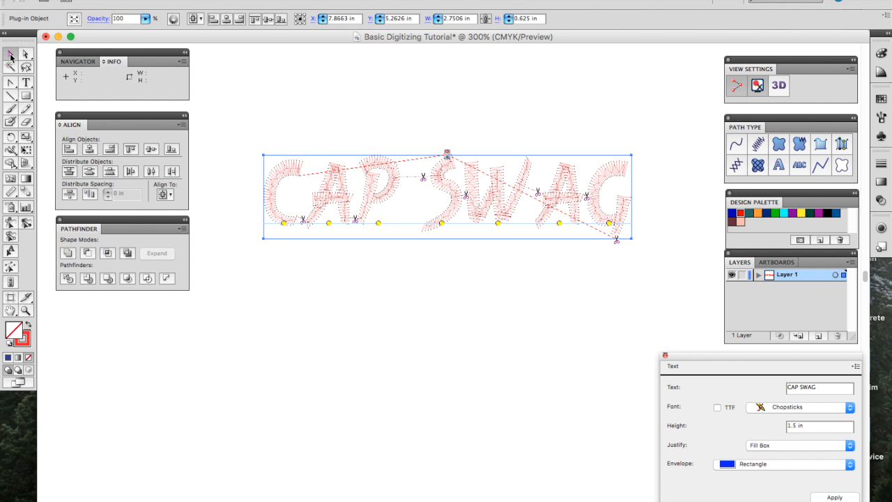
pyautogui.click(357, 111)
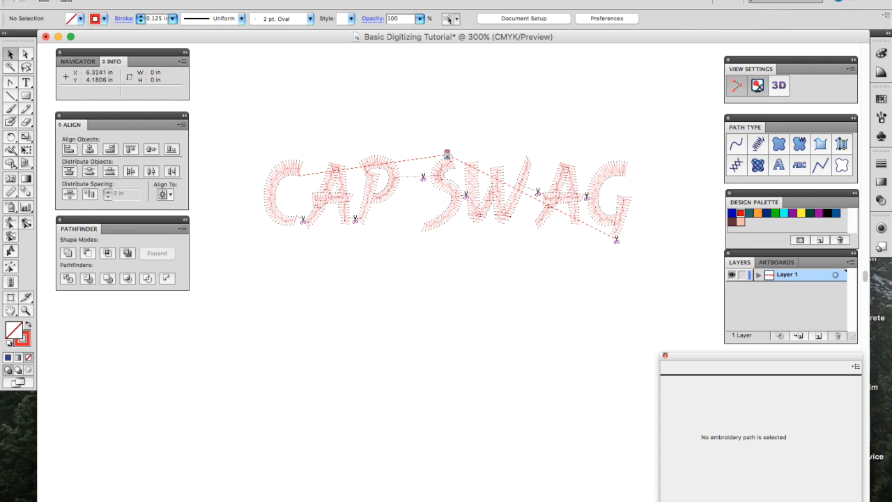
# Step: Enter 'CAP SWAG (digitized)' on the Desktop in Save As, then cancel without saving
pyautogui.click(98, 0)
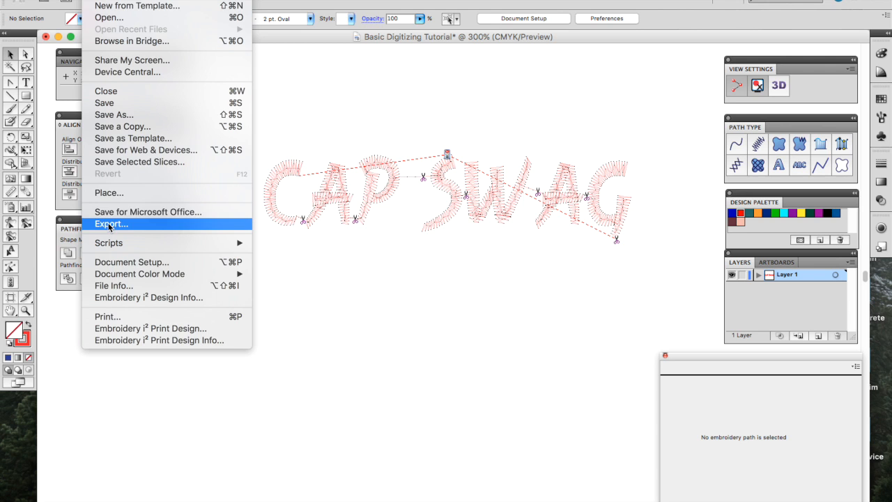
pyautogui.click(125, 116)
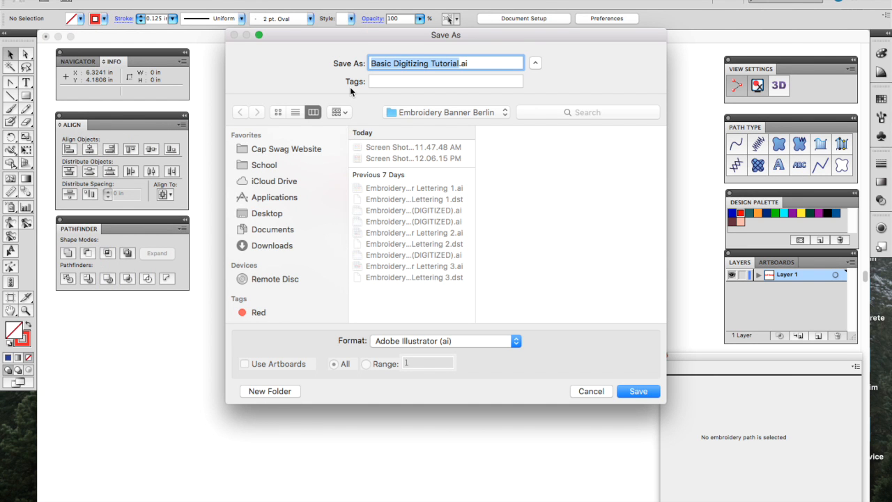
pyautogui.write('cap')
pyautogui.press('BackSpace')
pyautogui.press('BackSpace')
pyautogui.press('BackSpace')
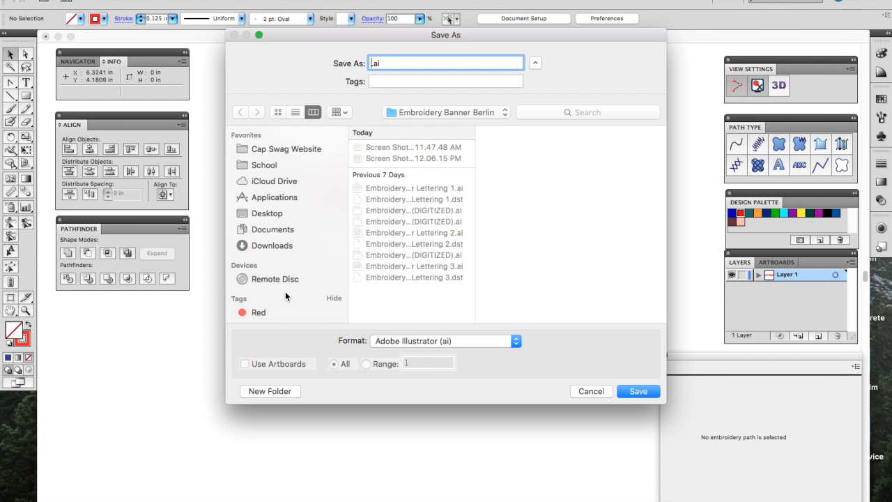
pyautogui.click(279, 211)
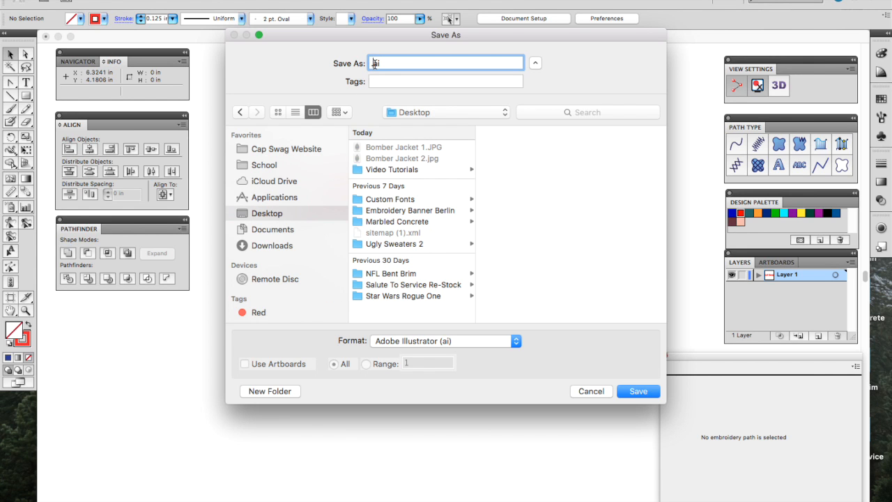
pyautogui.write('CAP SWAG (digitized)')
pyautogui.click(589, 390)
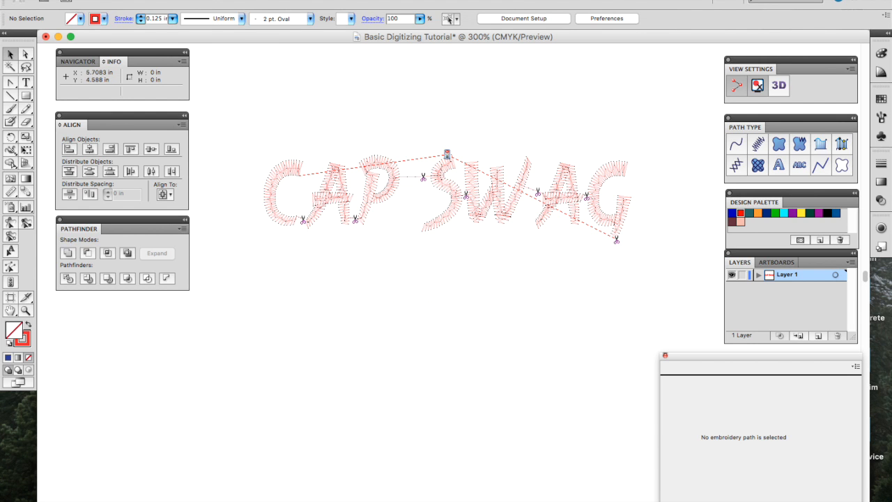
pyautogui.click(96, 0)
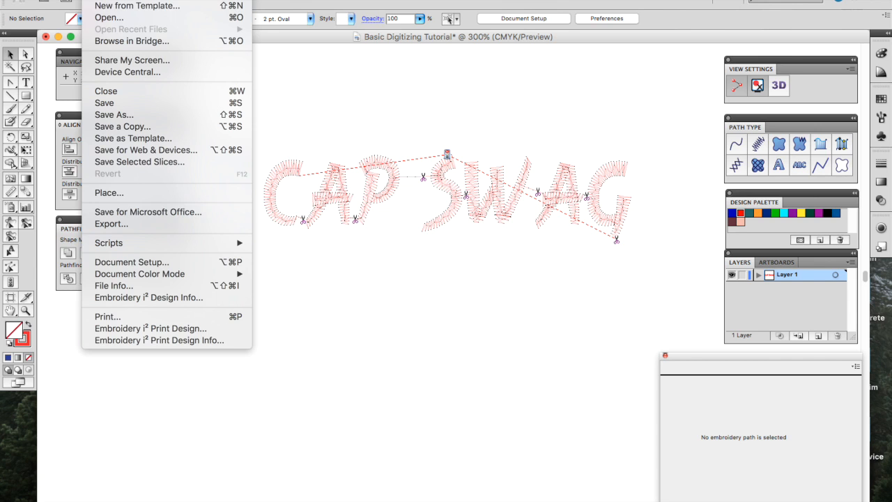
# Step: In the Export dialog, set the format to Embroidery Tajima Stitch Files (dst)
pyautogui.click(101, 224)
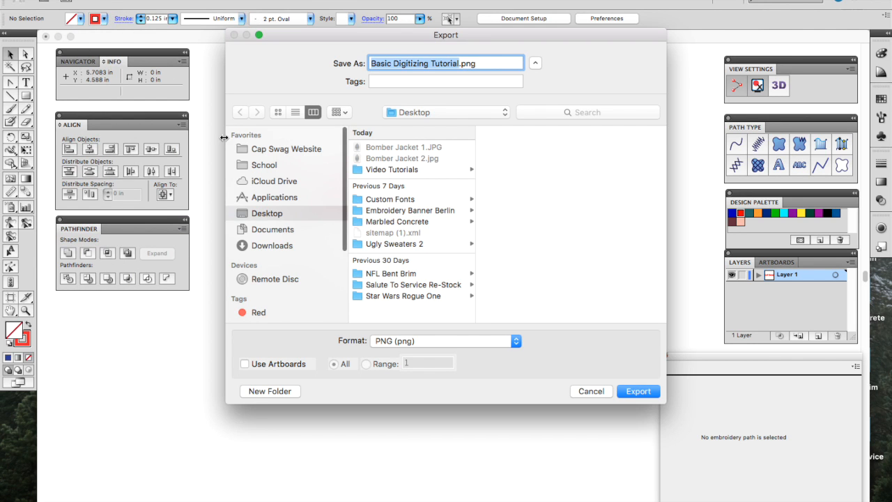
pyautogui.click(510, 340)
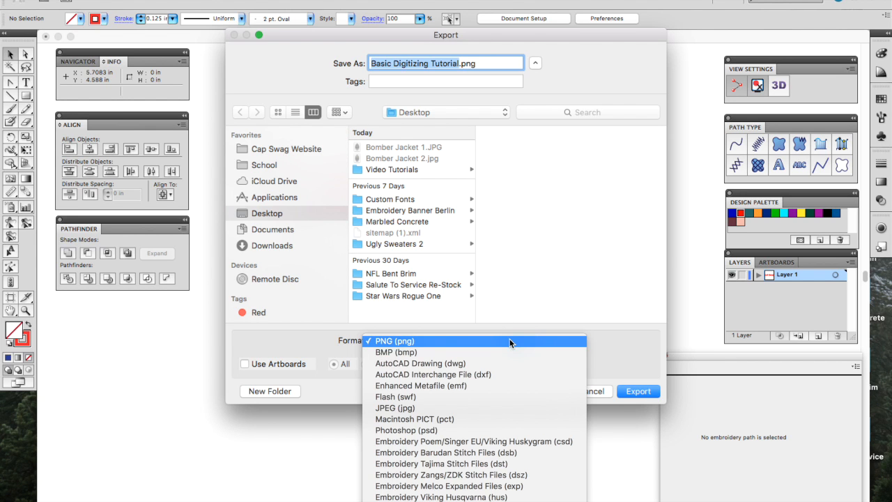
pyautogui.click(537, 62)
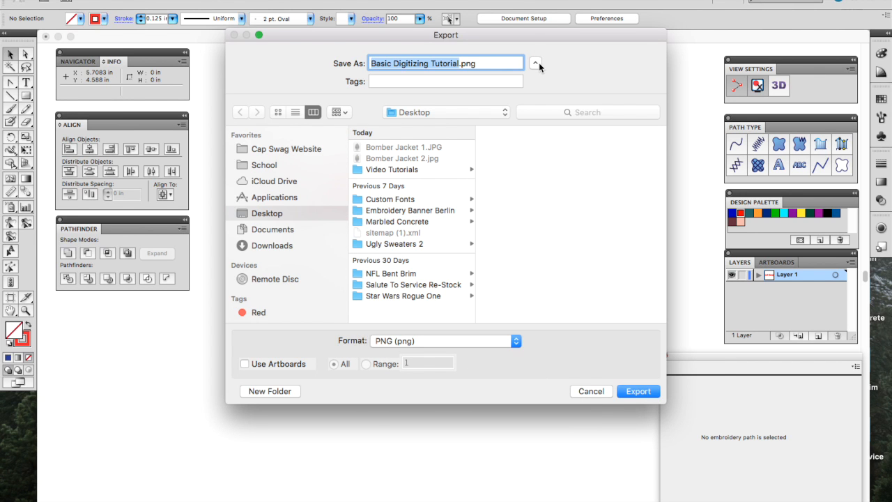
pyautogui.click(535, 62)
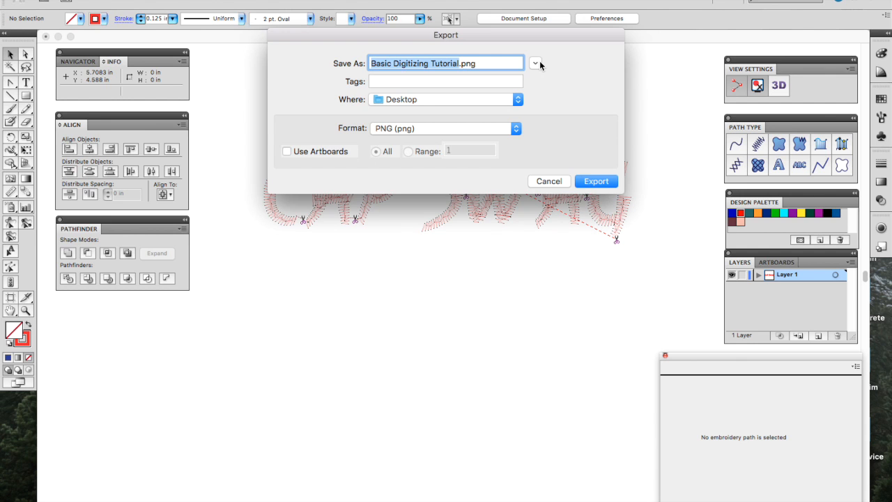
pyautogui.click(536, 64)
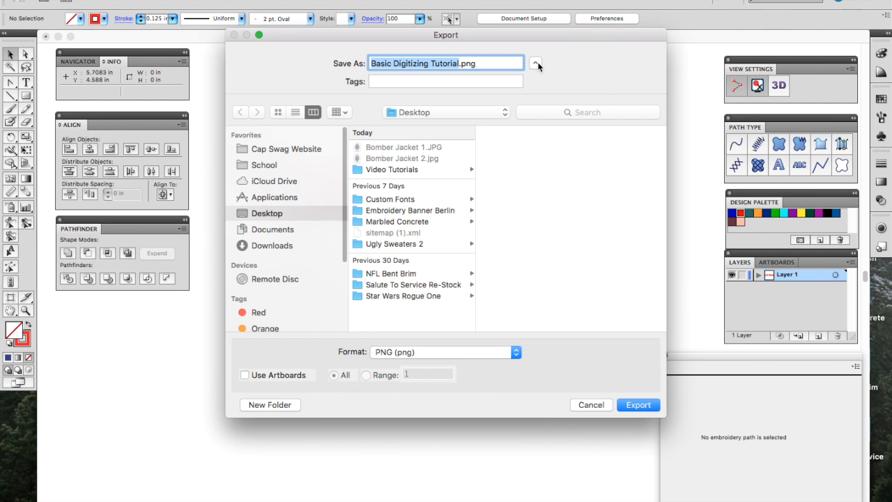
pyautogui.click(481, 354)
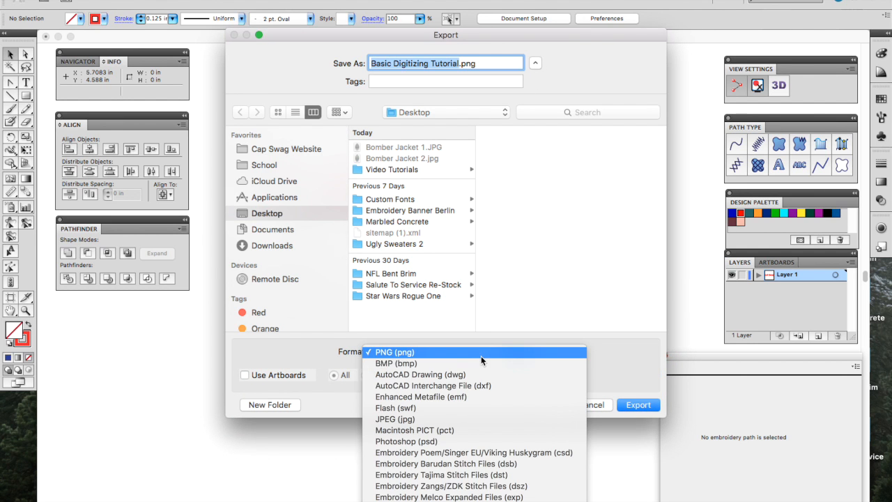
pyautogui.scroll(-4, 452, 444)
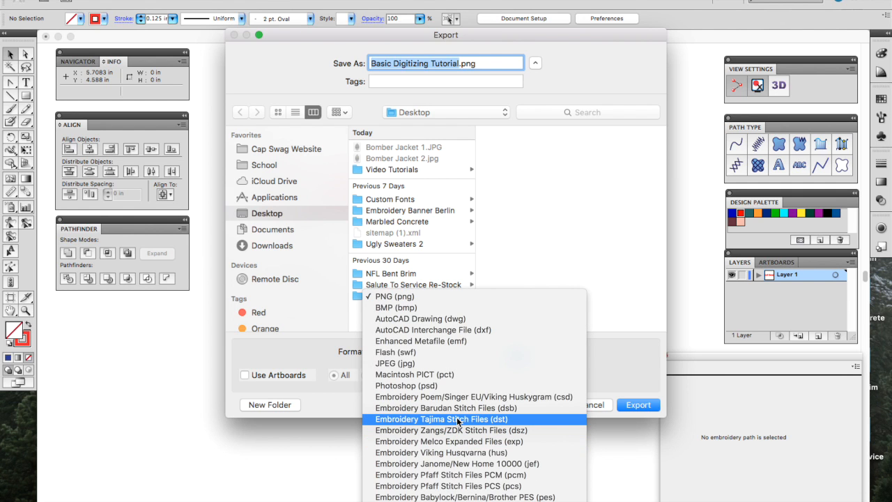
pyautogui.click(457, 420)
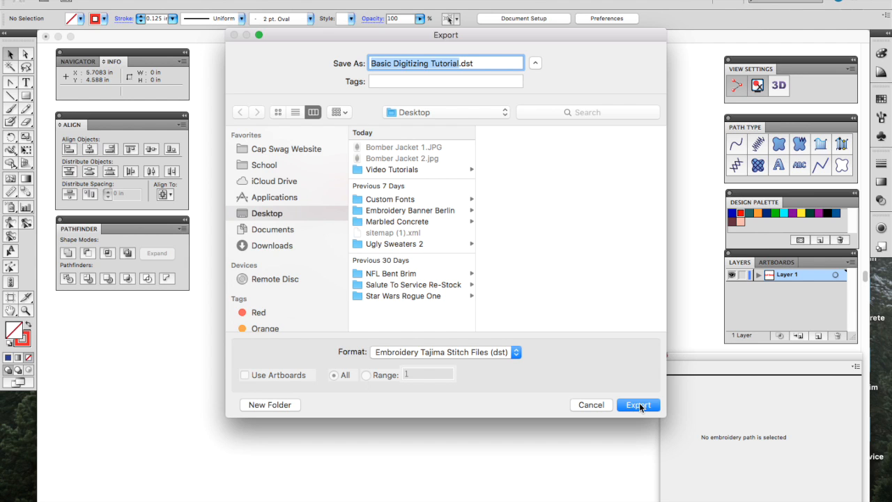
# Step: Select the export file name, then cancel without writing the DST file
pyautogui.doubleClick(379, 63)
pyautogui.moveTo(401, 63); pyautogui.dragTo(454, 65)
pyautogui.click(592, 405)
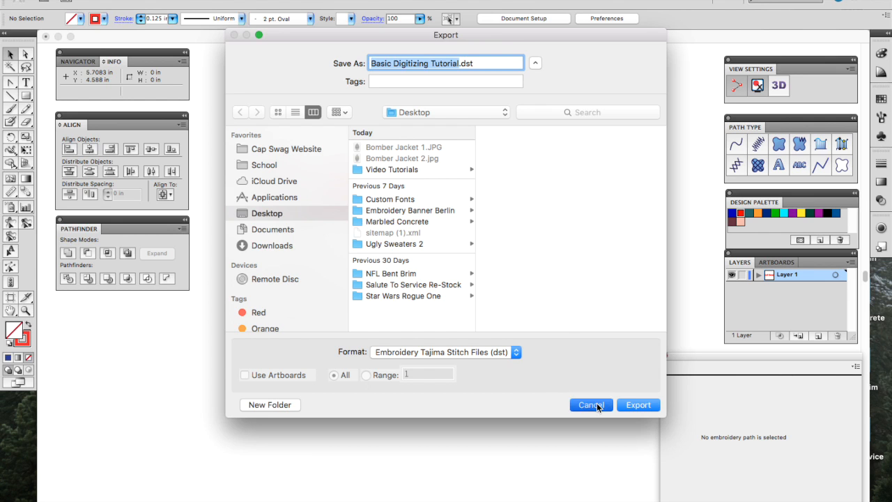